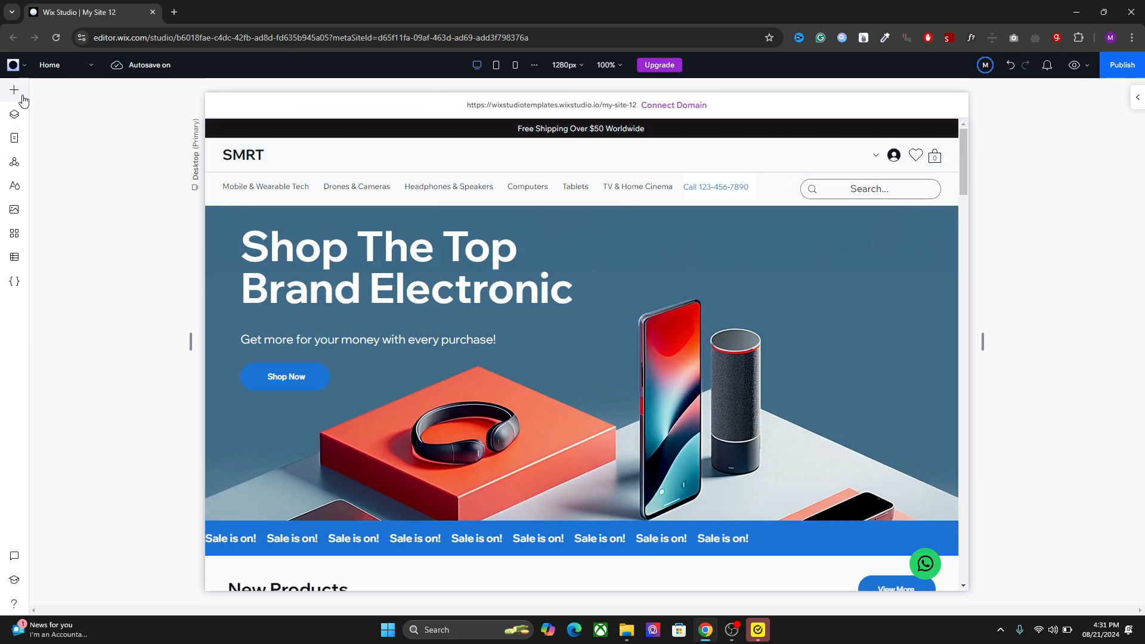
{"action": "left_click", "coordinate": [328, 263]}
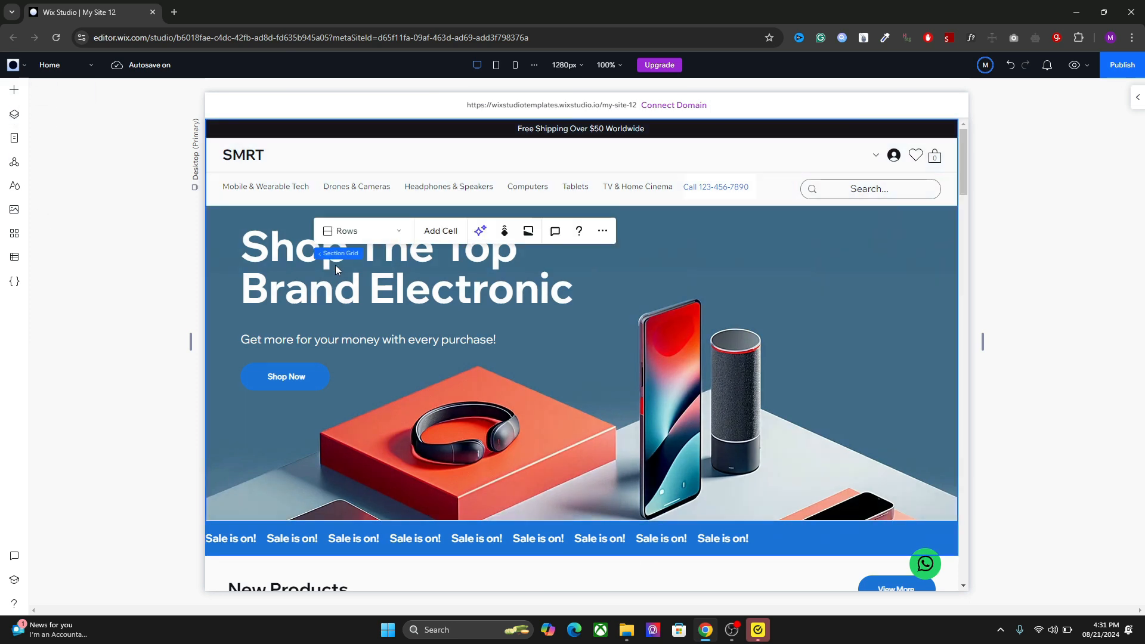
{"action": "left_click", "coordinate": [420, 269]}
{"action": "left_click", "coordinate": [383, 271]}
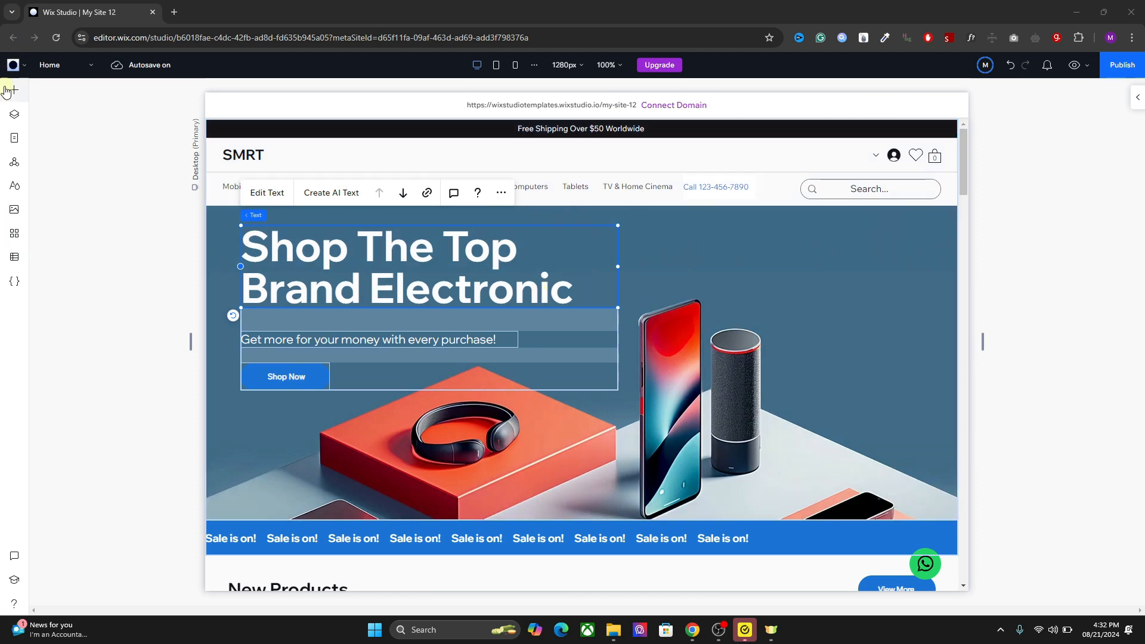
Set the Heading 1 typography style's text scaling limits to a 72 px maximum and a 42 px minimum, and apply them
{"action": "left_click", "coordinate": [6, 186]}
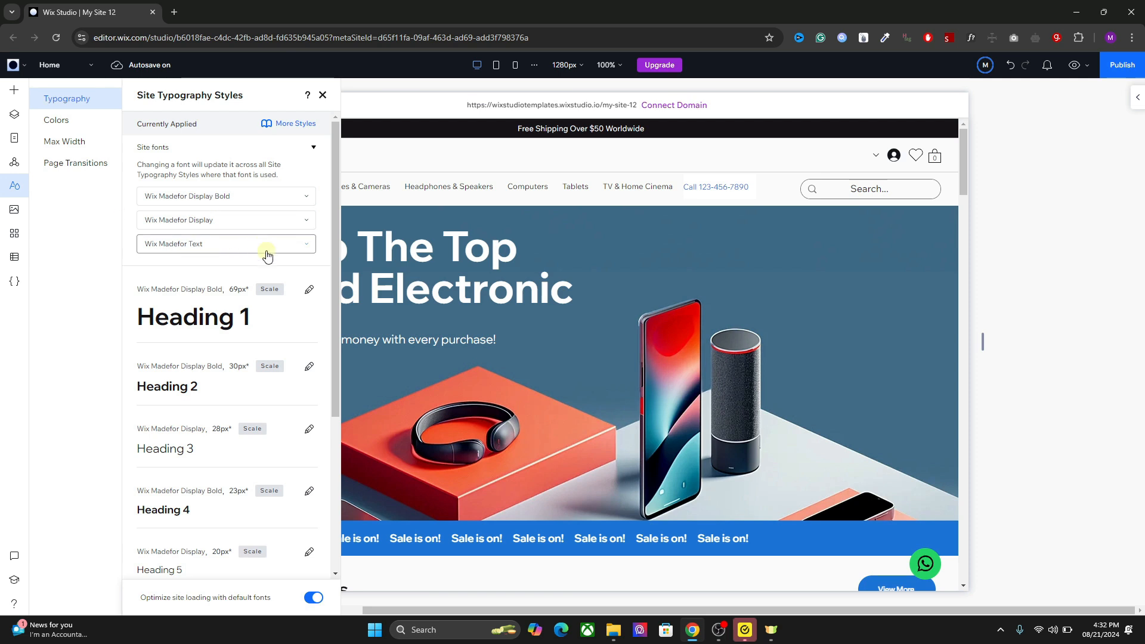
{"action": "left_click", "coordinate": [310, 288]}
{"action": "left_click", "coordinate": [361, 350]}
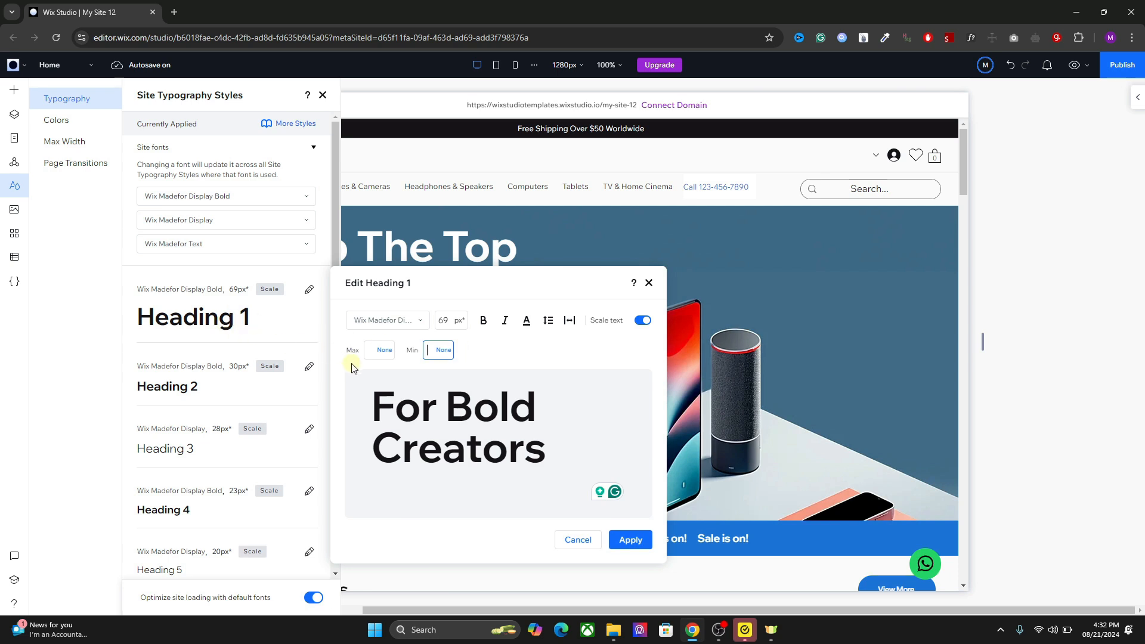
{"action": "type", "text": "42"}
{"action": "left_click", "coordinate": [379, 350]}
{"action": "left_click", "coordinate": [489, 349]}
{"action": "left_click", "coordinate": [630, 540]}
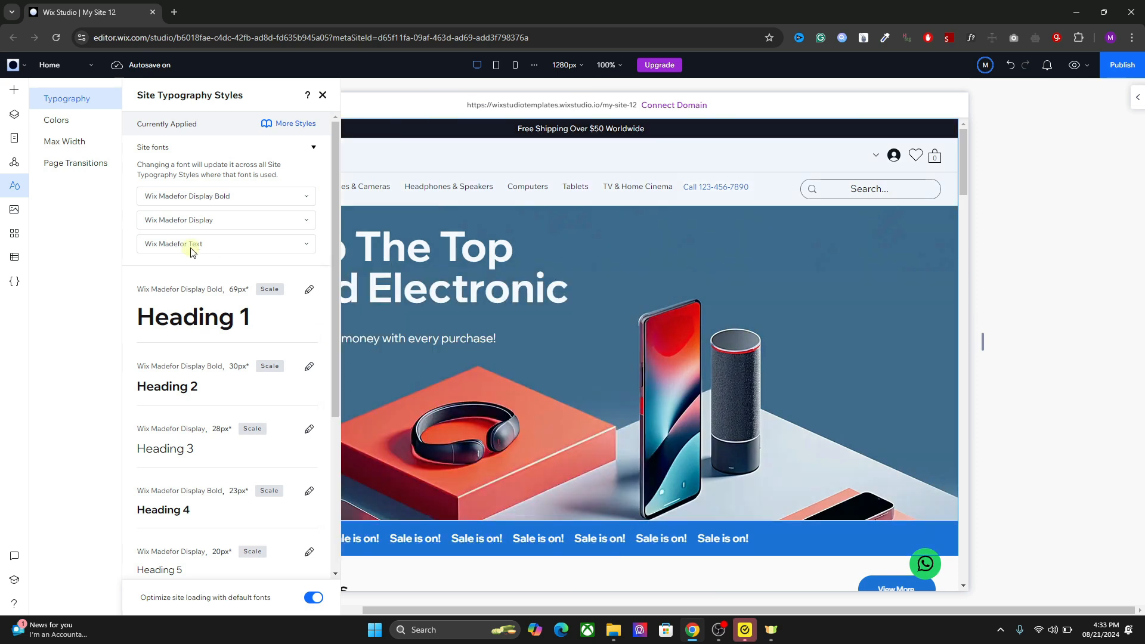
Add a Heading 1 text to the hero section beside the existing title and inspect its font size limits
{"action": "left_click", "coordinate": [14, 90]}
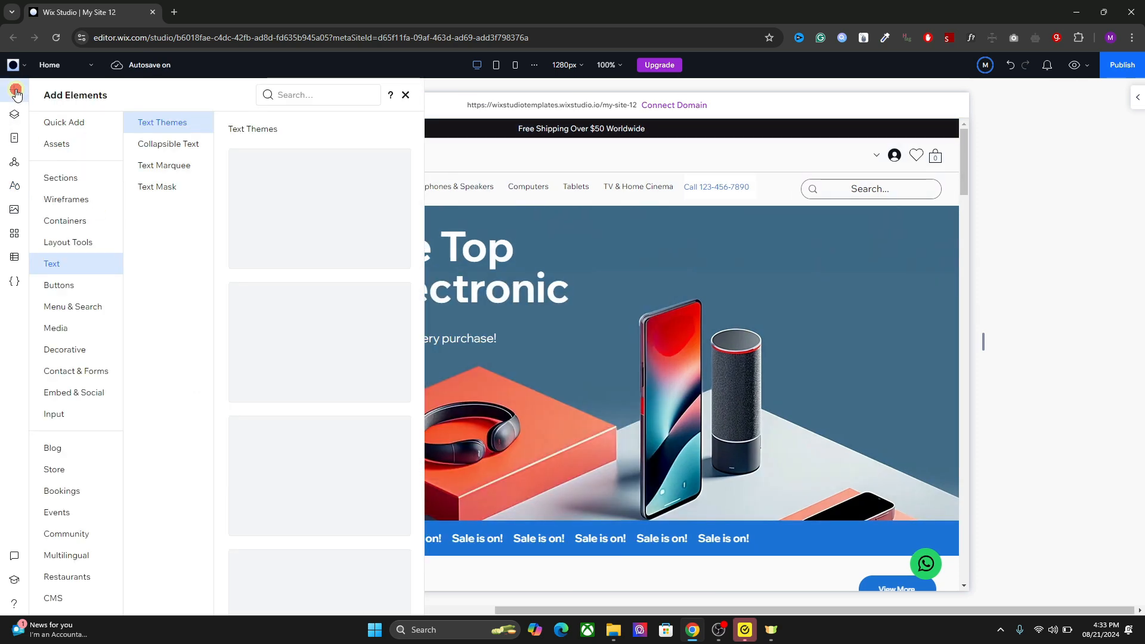
{"action": "left_click_drag", "start_coordinate": [284, 160], "coordinate": [767, 274]}
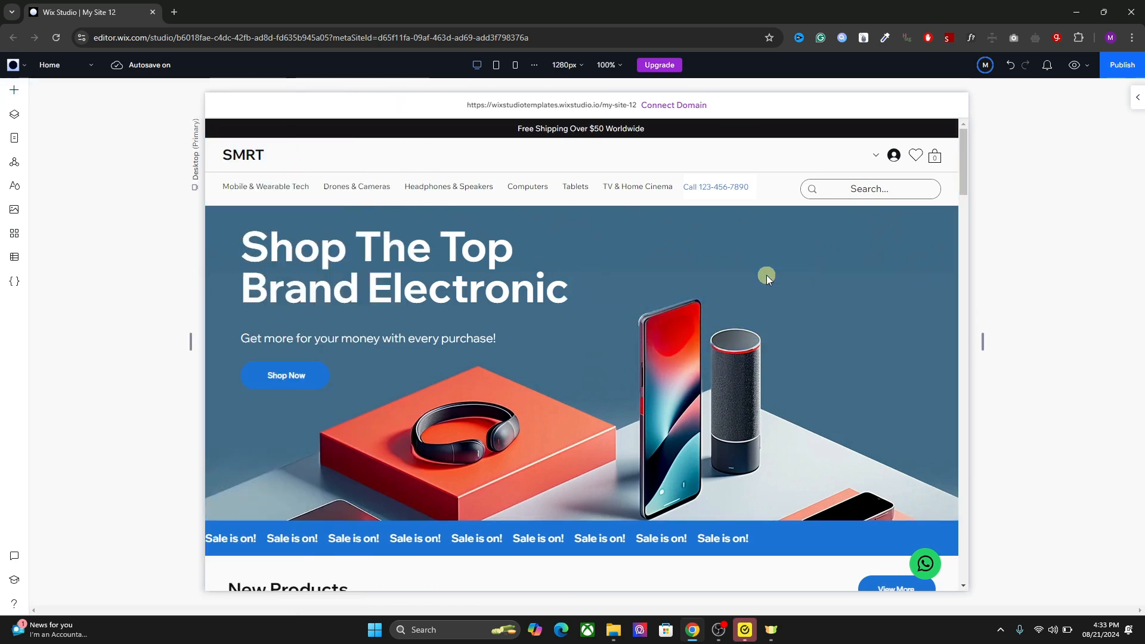
{"action": "left_click", "coordinate": [1136, 98]}
{"action": "scroll", "coordinate": [1075, 374], "scroll_direction": "down", "scroll_amount": 1}
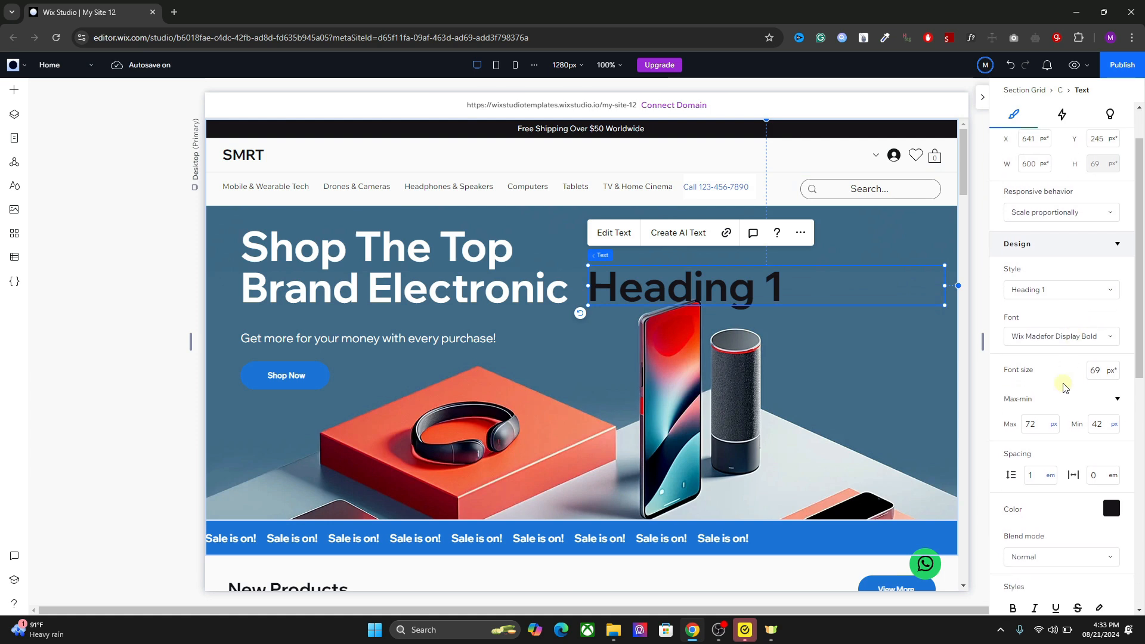
{"action": "left_click", "coordinate": [1036, 427]}
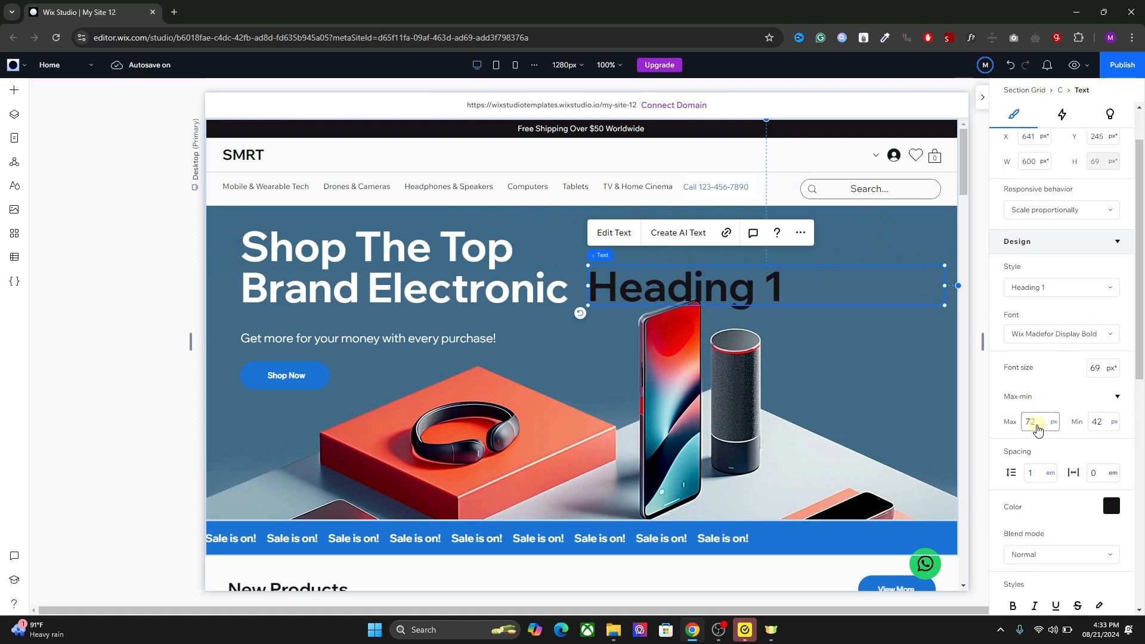
{"action": "left_click", "coordinate": [1100, 424]}
Set the new Heading 1 text's font size to 50 px at the tablet breakpoint
{"action": "left_click", "coordinate": [496, 67]}
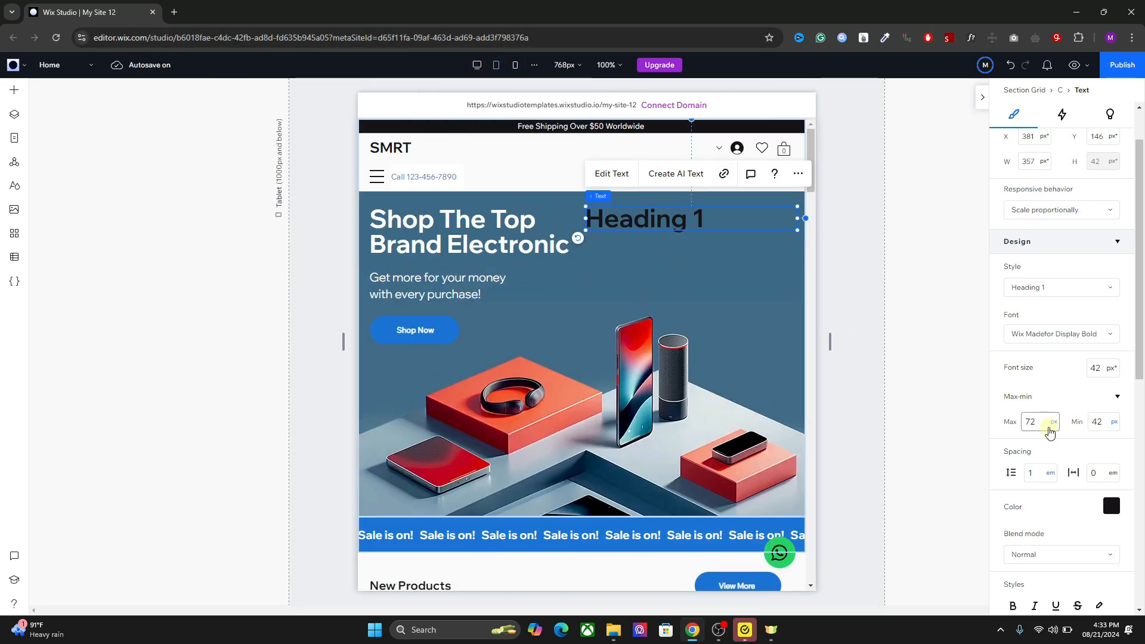
{"action": "left_click", "coordinate": [515, 64]}
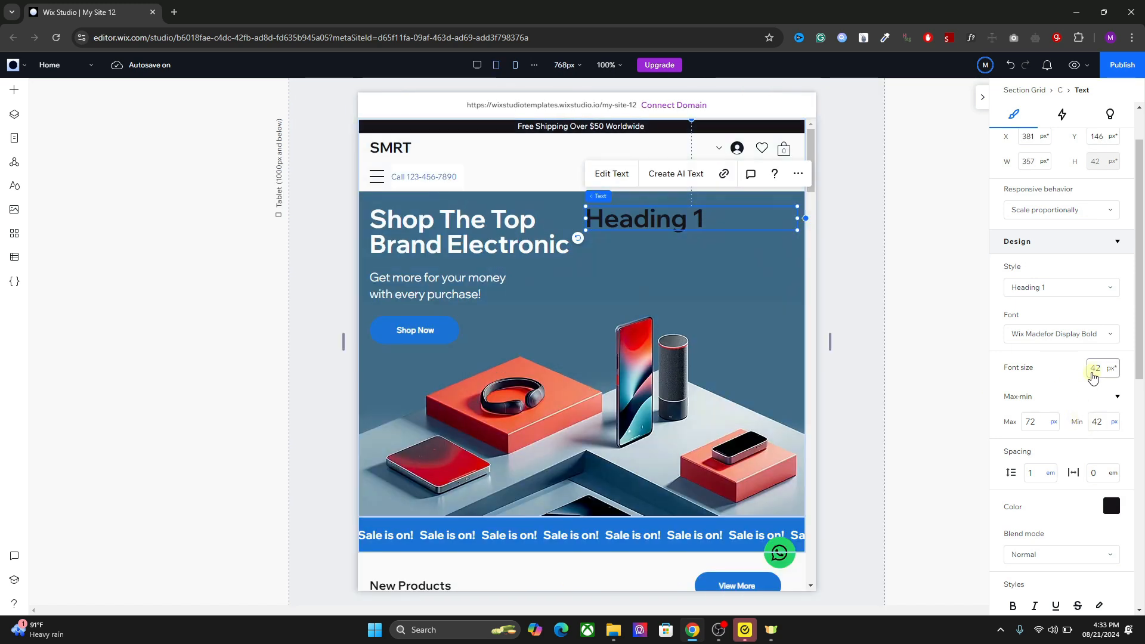
{"action": "left_click", "coordinate": [1094, 367]}
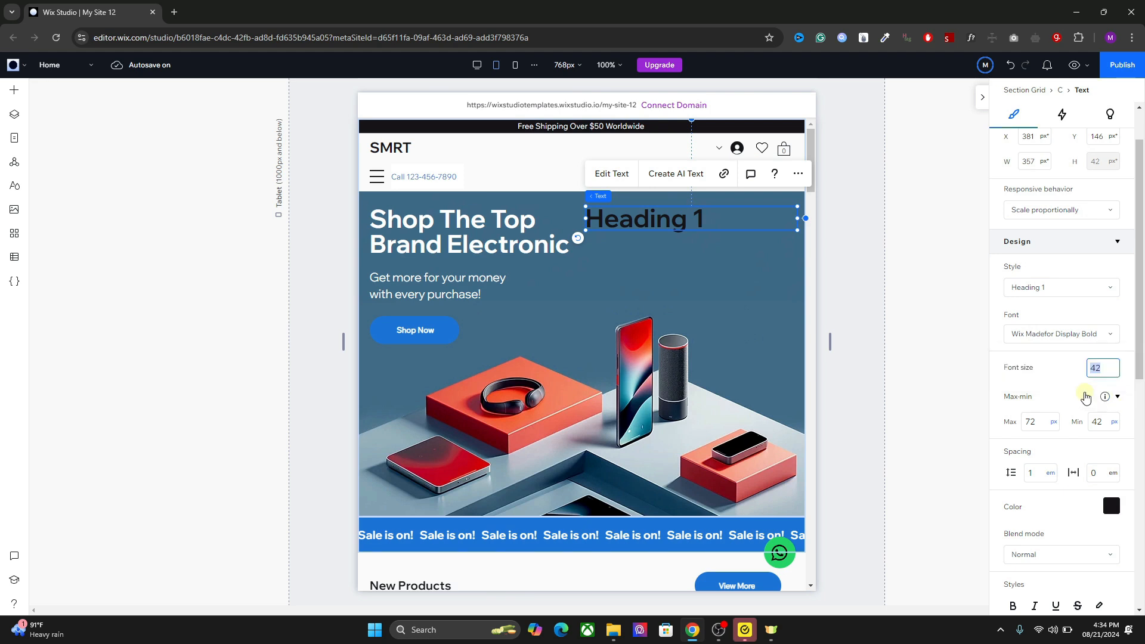
{"action": "key", "text": "Return"}
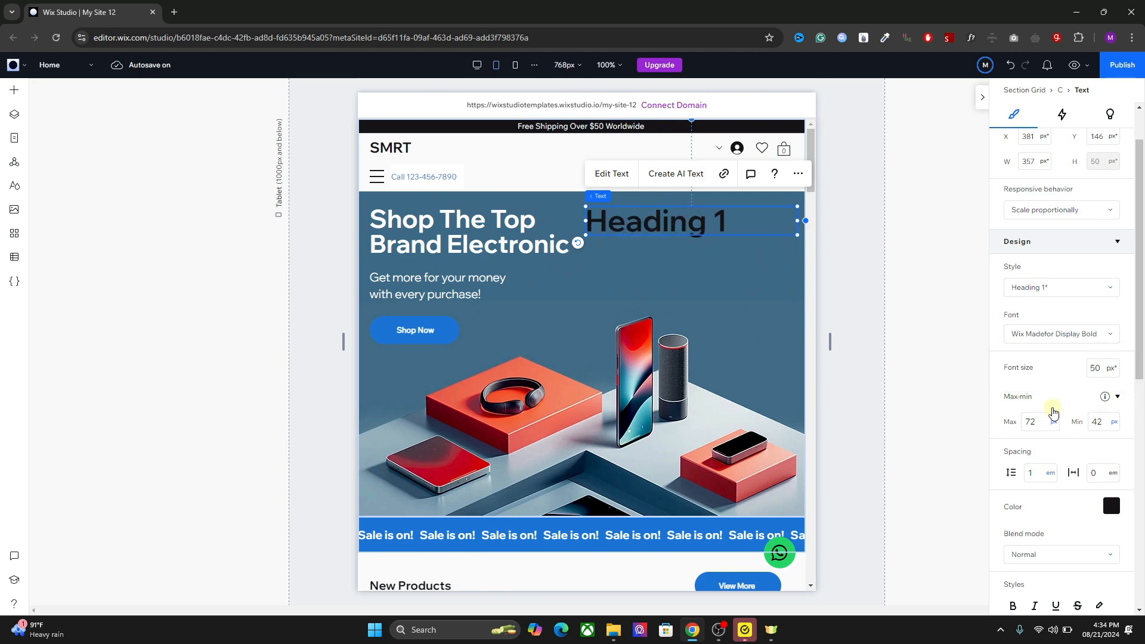
Check the new heading's font size at the mobile breakpoint and return to the desktop view
{"action": "left_click", "coordinate": [515, 71]}
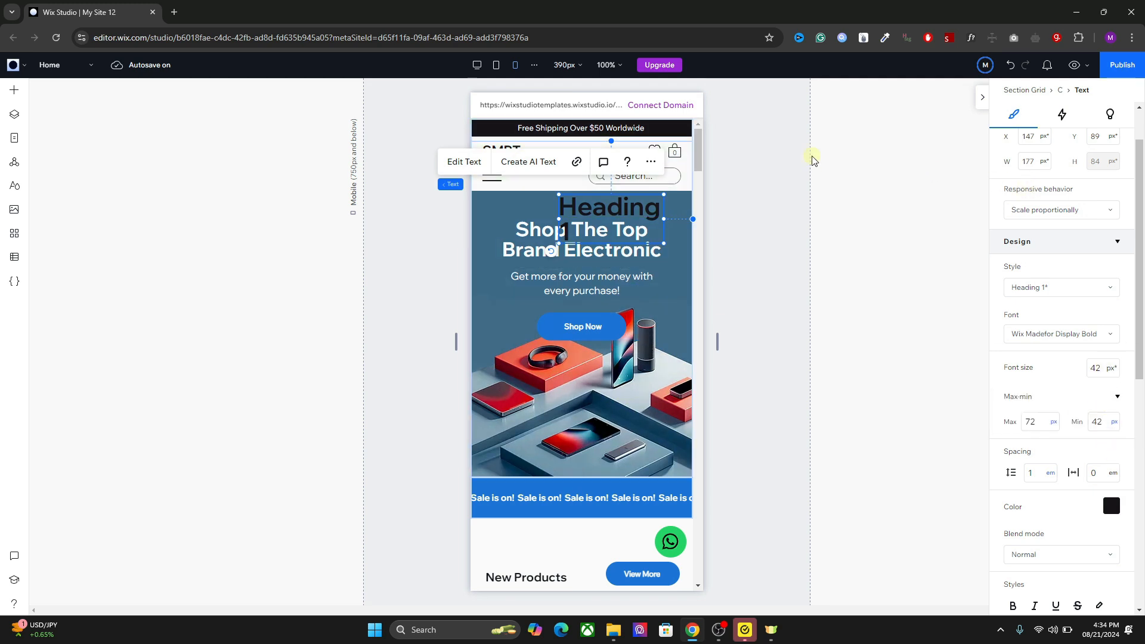
{"action": "left_click", "coordinate": [474, 64]}
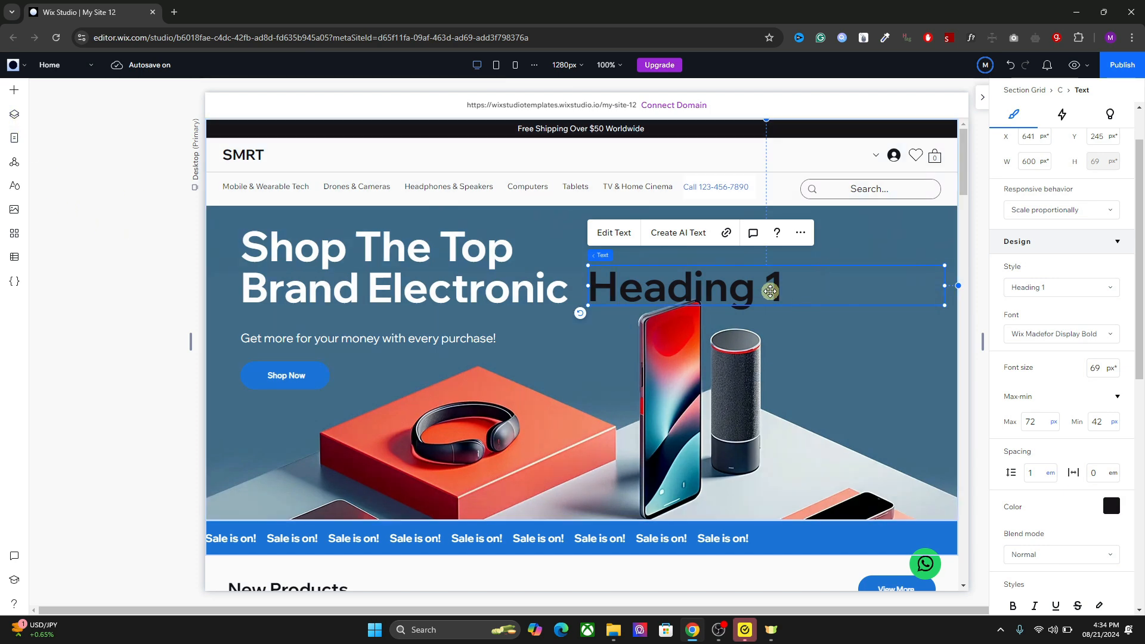
Enable text scaling for the Paragraph 1 typography style, with both the maximum and minimum set to 18 px, and apply it
{"action": "left_click", "coordinate": [11, 167]}
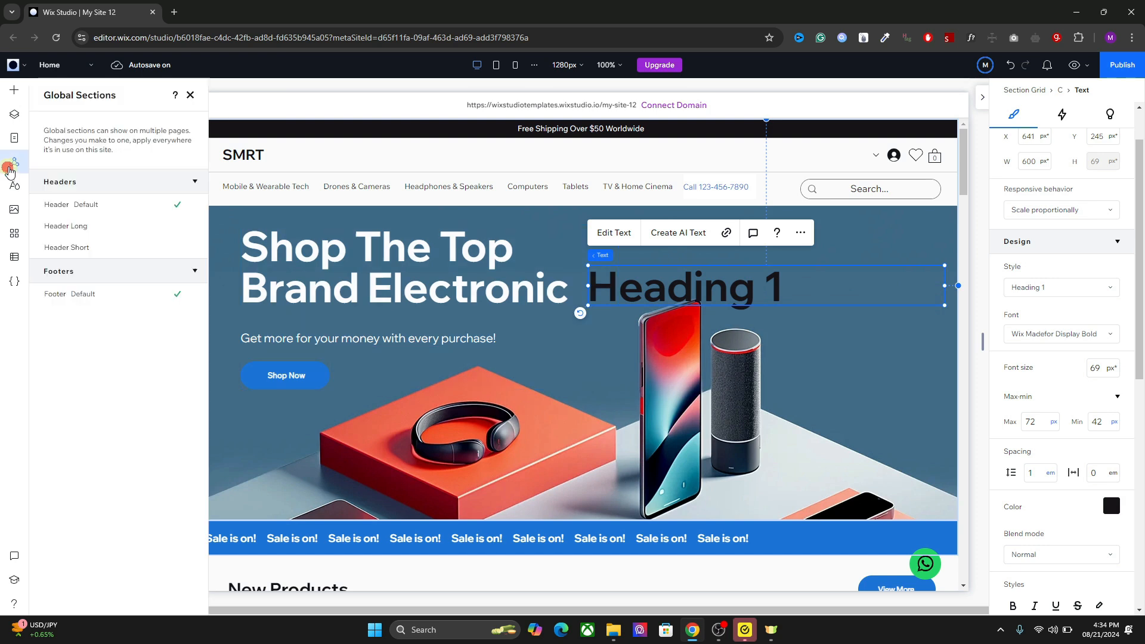
{"action": "left_click", "coordinate": [13, 186]}
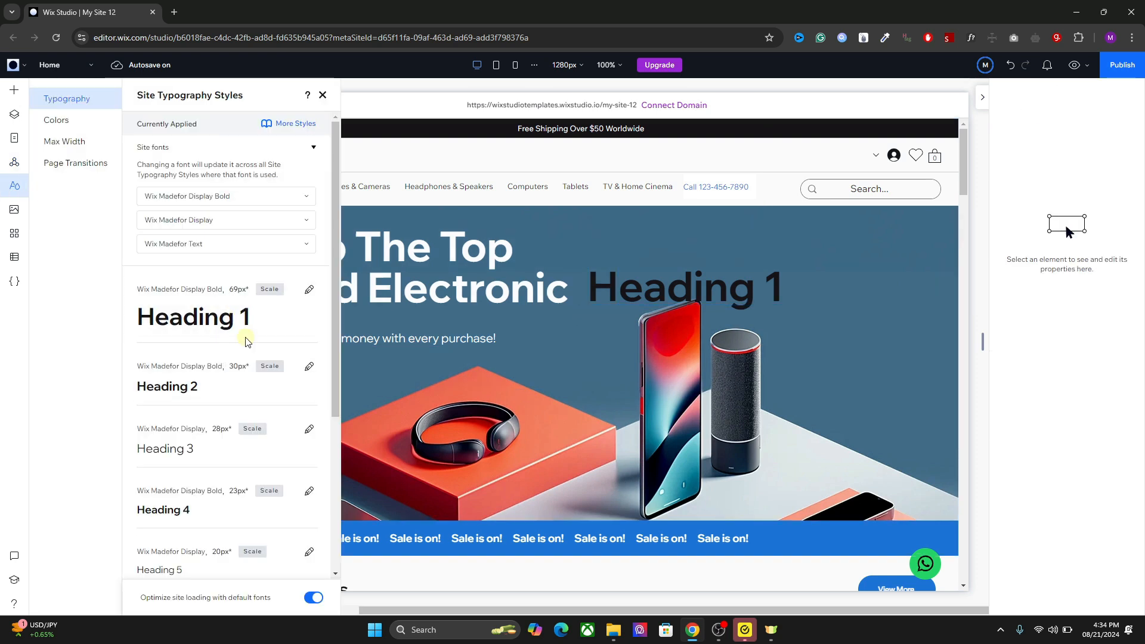
{"action": "scroll", "coordinate": [247, 340], "scroll_direction": "down", "scroll_amount": 4}
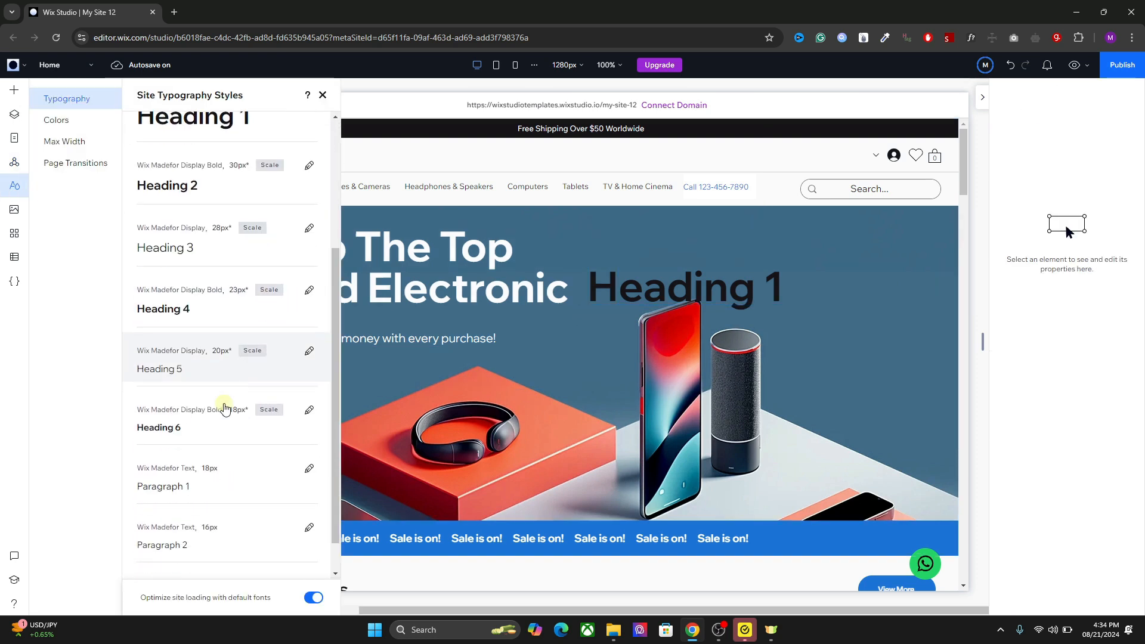
{"action": "scroll", "coordinate": [224, 408], "scroll_direction": "down", "scroll_amount": 1}
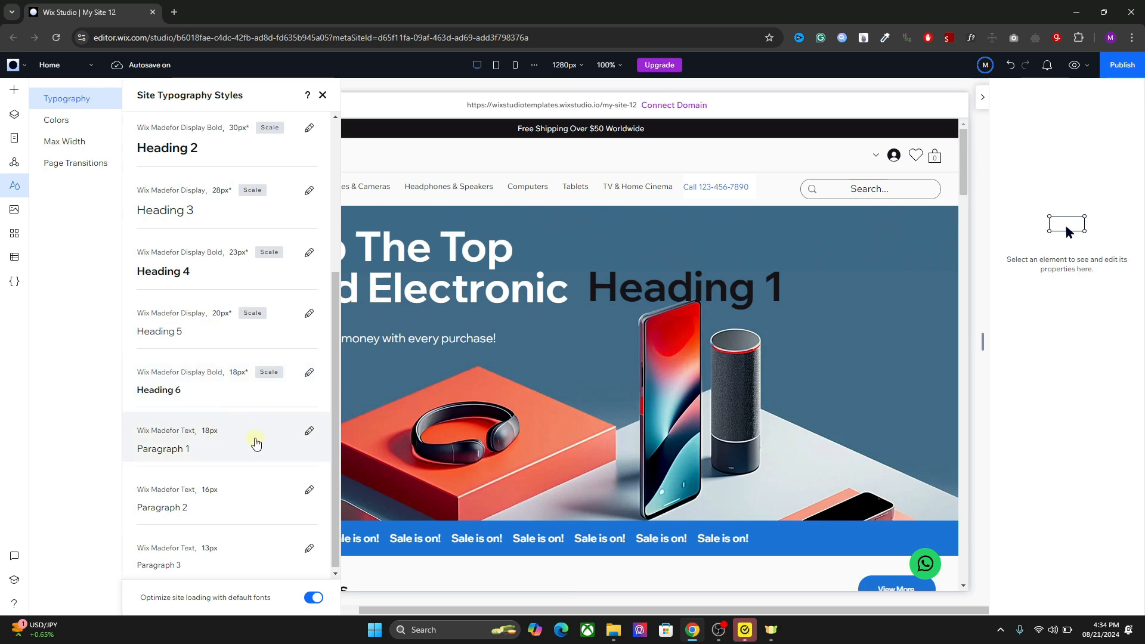
{"action": "left_click", "coordinate": [306, 431]}
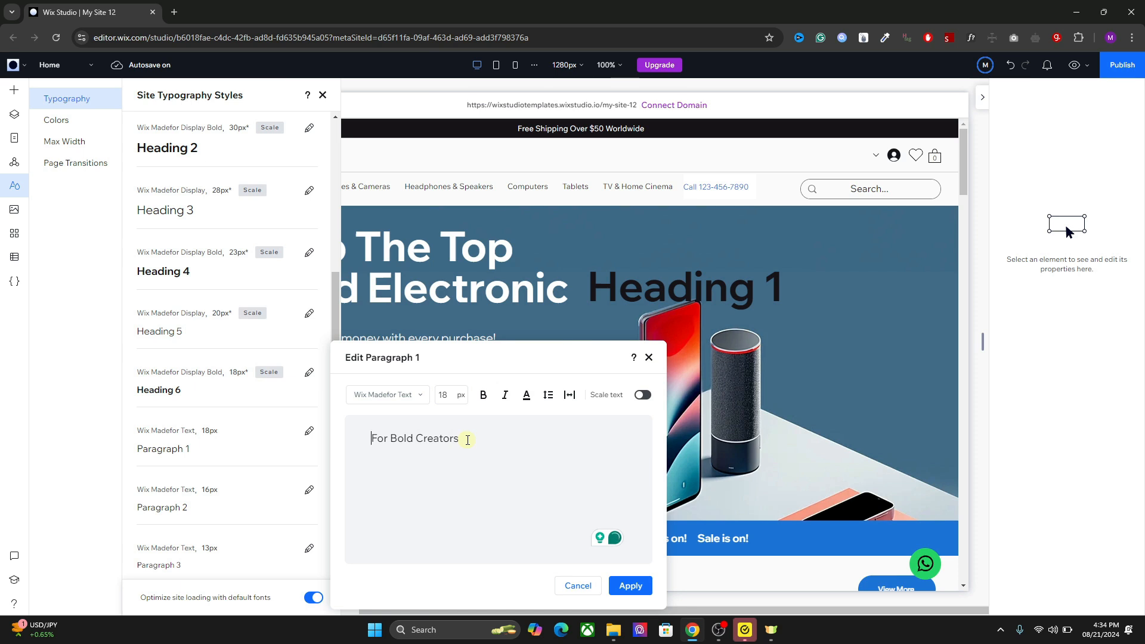
{"action": "left_click", "coordinate": [644, 396]}
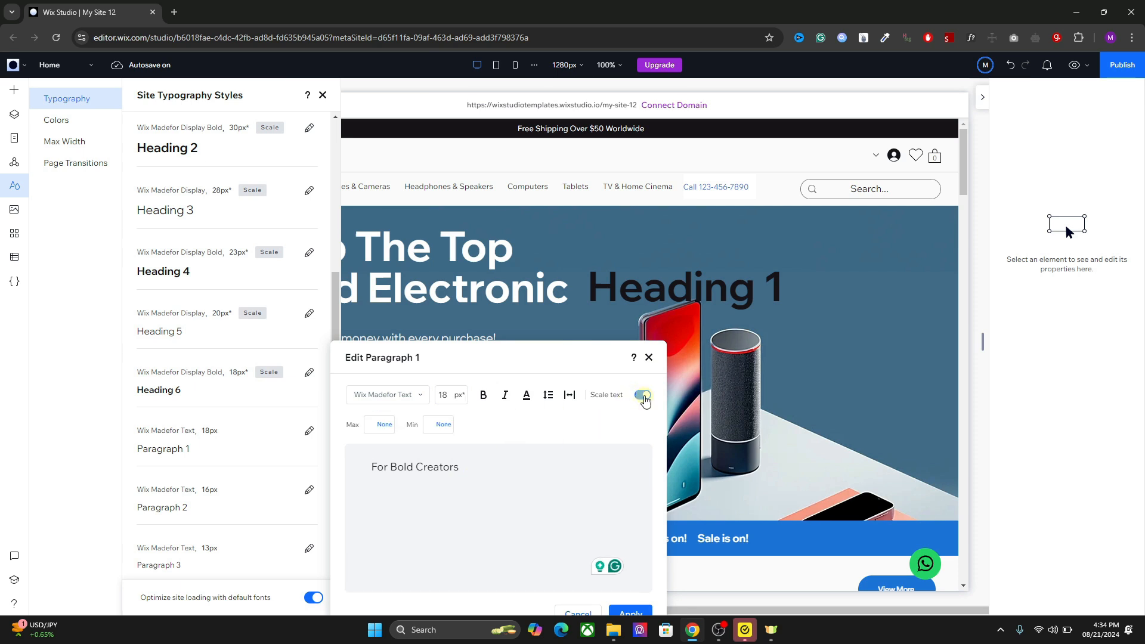
{"action": "left_click", "coordinate": [379, 424]}
{"action": "type", "text": "18"}
{"action": "left_click", "coordinate": [435, 424]}
{"action": "type", "text": "1"}
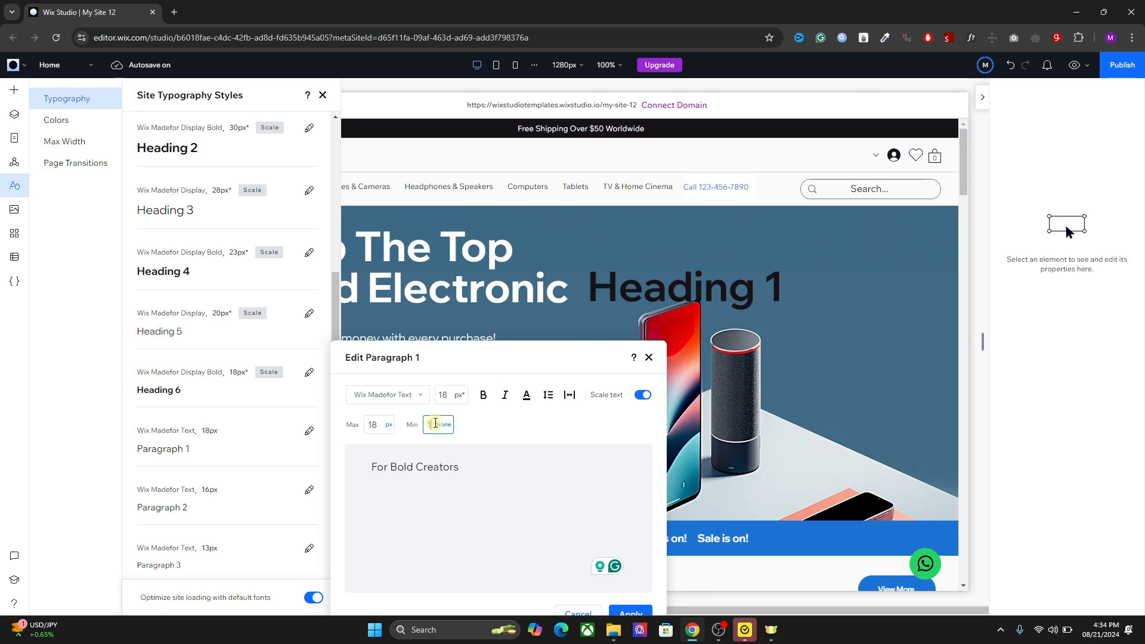
{"action": "type", "text": "8"}
{"action": "left_click", "coordinate": [484, 432]}
{"action": "left_click", "coordinate": [310, 488]}
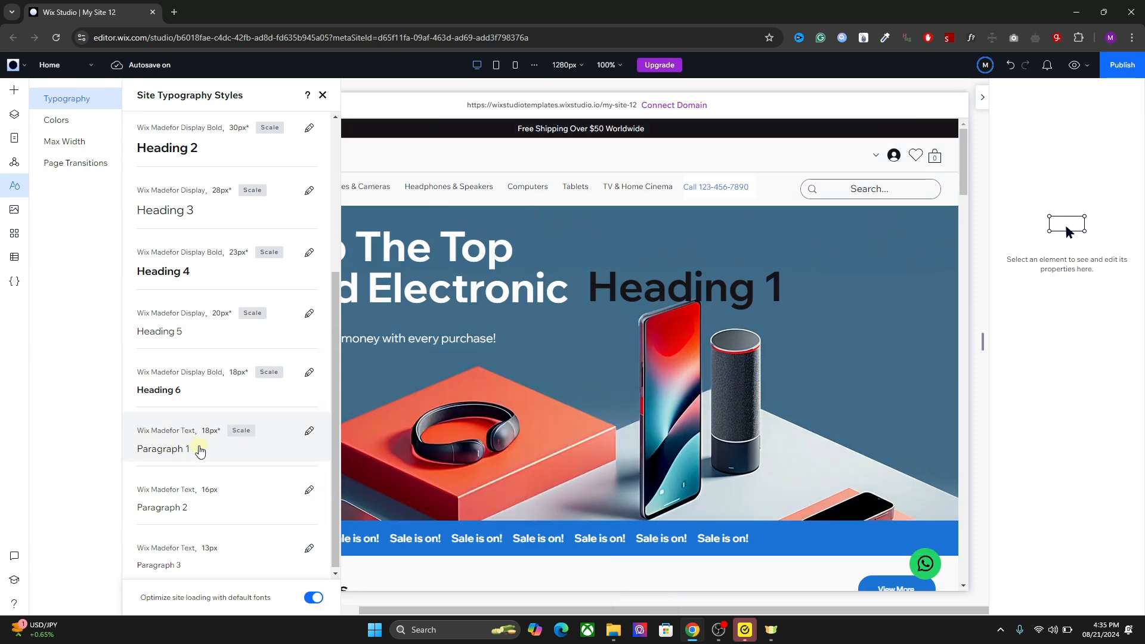
Add a Paragraph 1 text below the new heading in the hero section and inspect its font size limits
{"action": "left_click", "coordinate": [16, 95]}
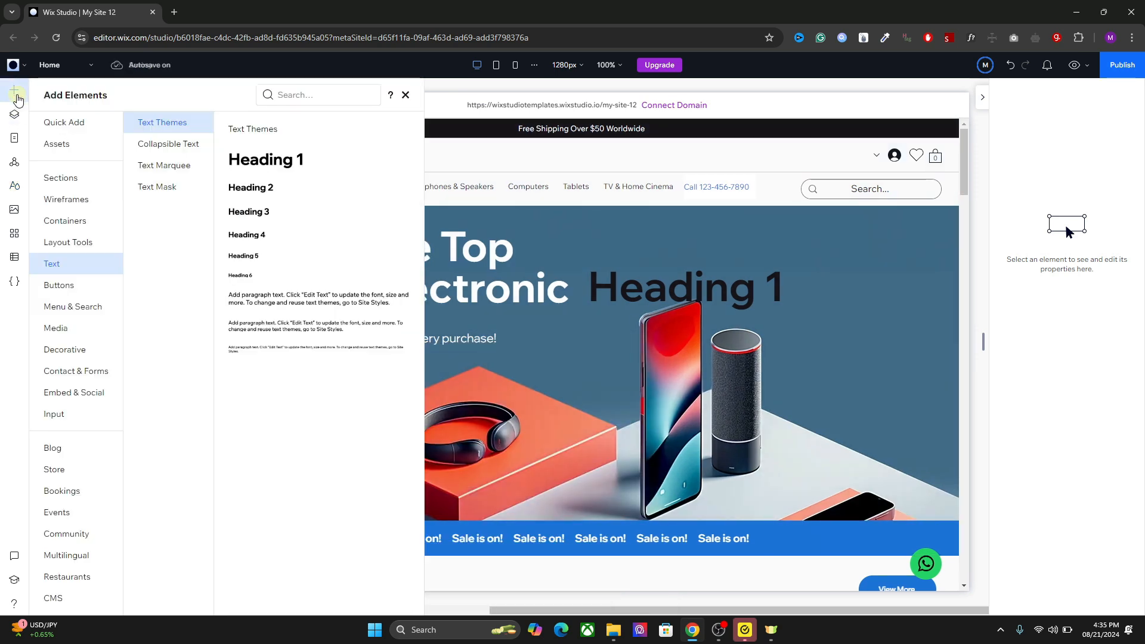
{"action": "left_click_drag", "start_coordinate": [266, 308], "coordinate": [730, 364]}
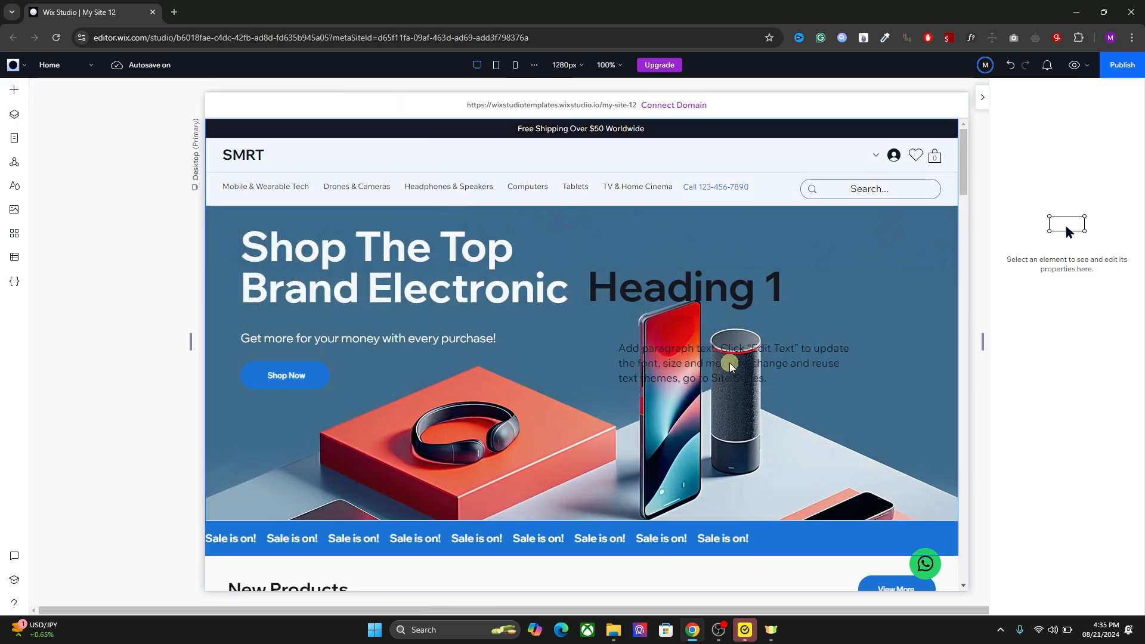
{"action": "left_click", "coordinate": [1019, 301]}
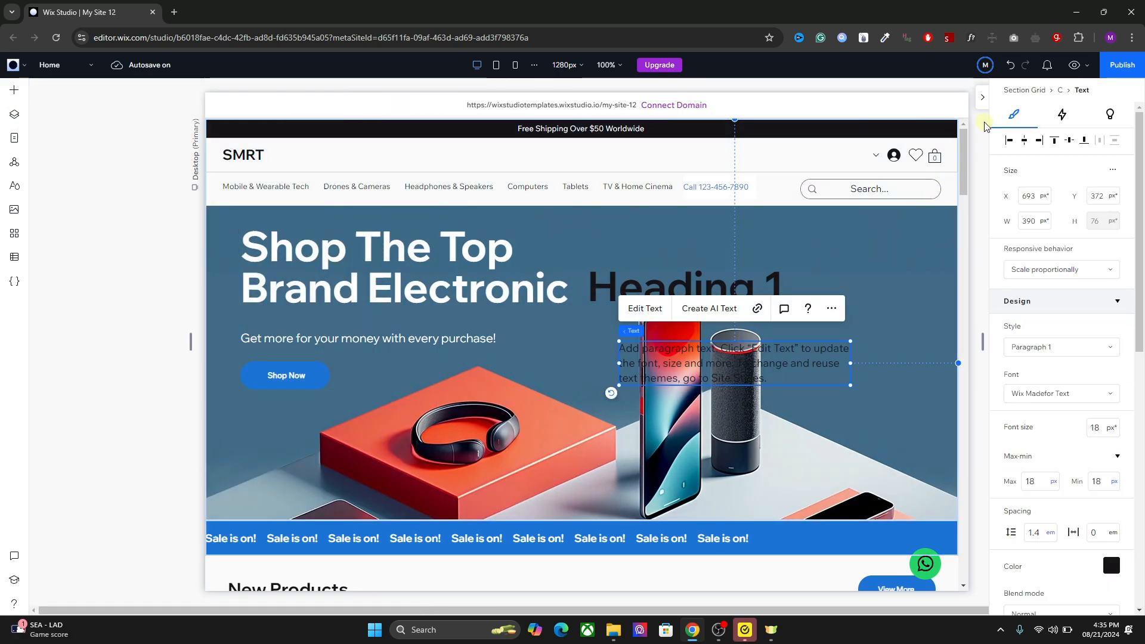
{"action": "scroll", "coordinate": [1057, 435], "scroll_direction": "down", "scroll_amount": 1}
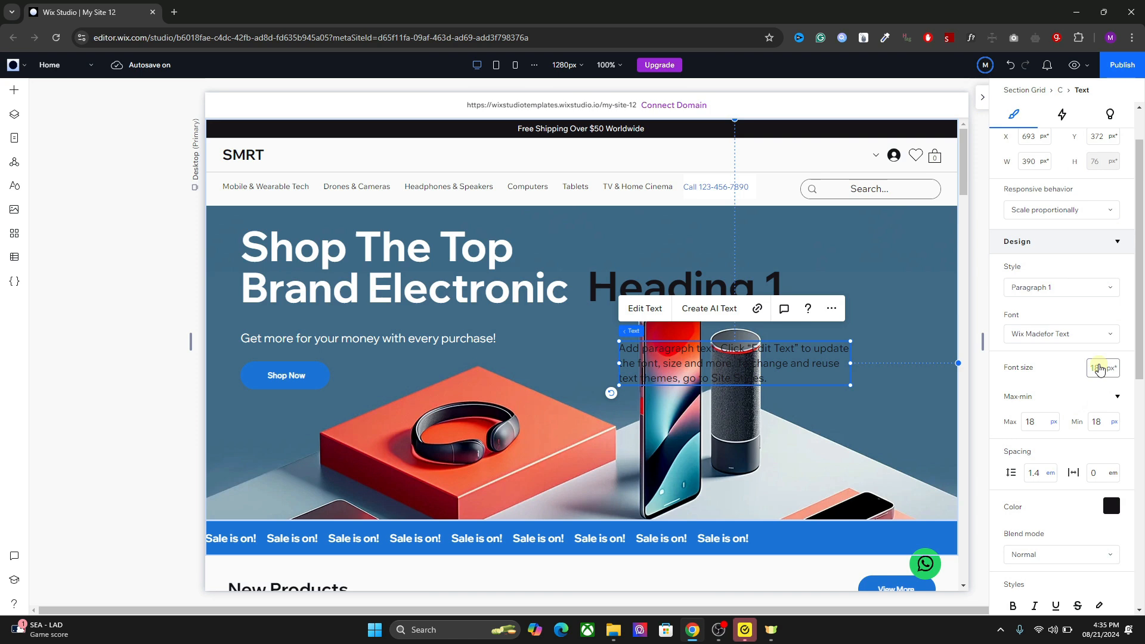
{"action": "scroll", "coordinate": [1070, 378], "scroll_direction": "up", "scroll_amount": 1}
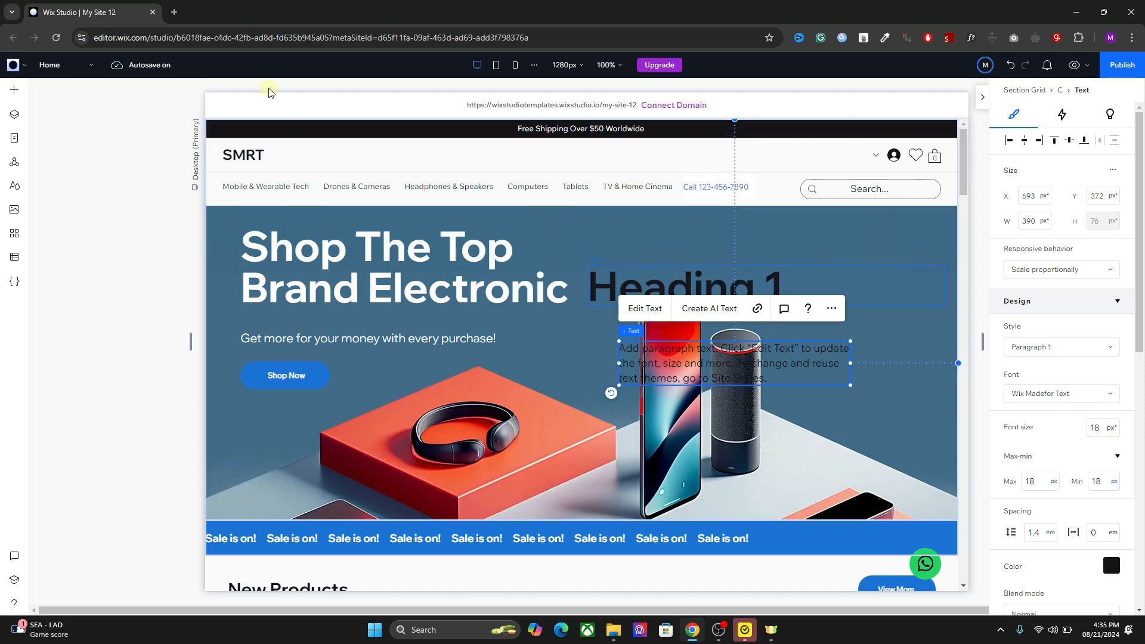
Check the paragraph's font size and responsive behavior options at the tablet and mobile breakpoints, and return to the desktop view
{"action": "left_click", "coordinate": [498, 63]}
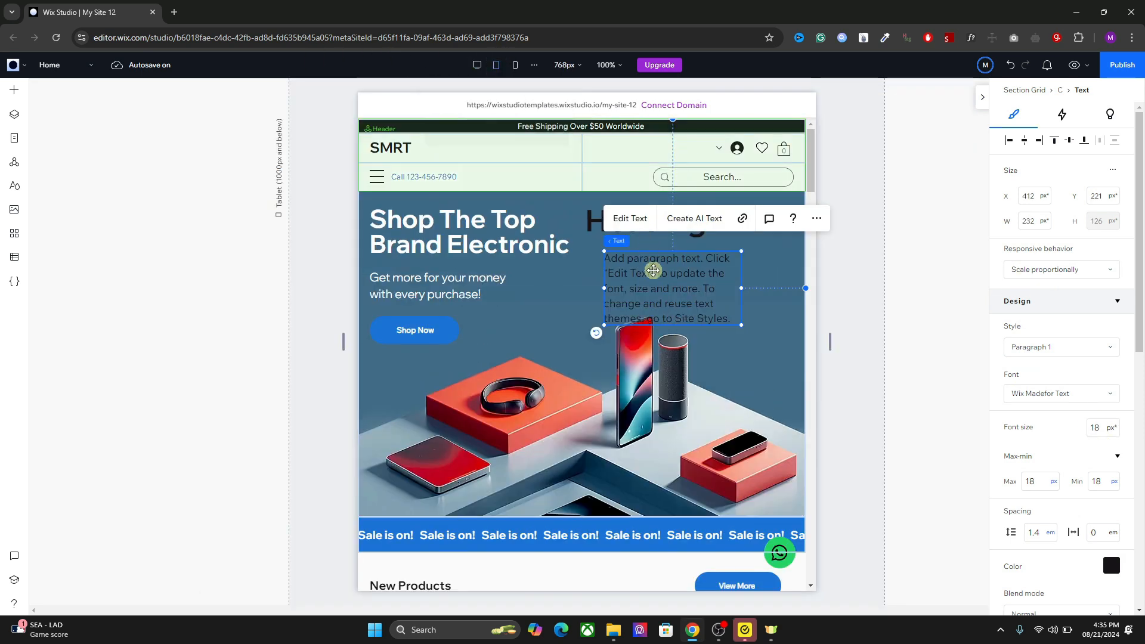
{"action": "left_click", "coordinate": [514, 65]}
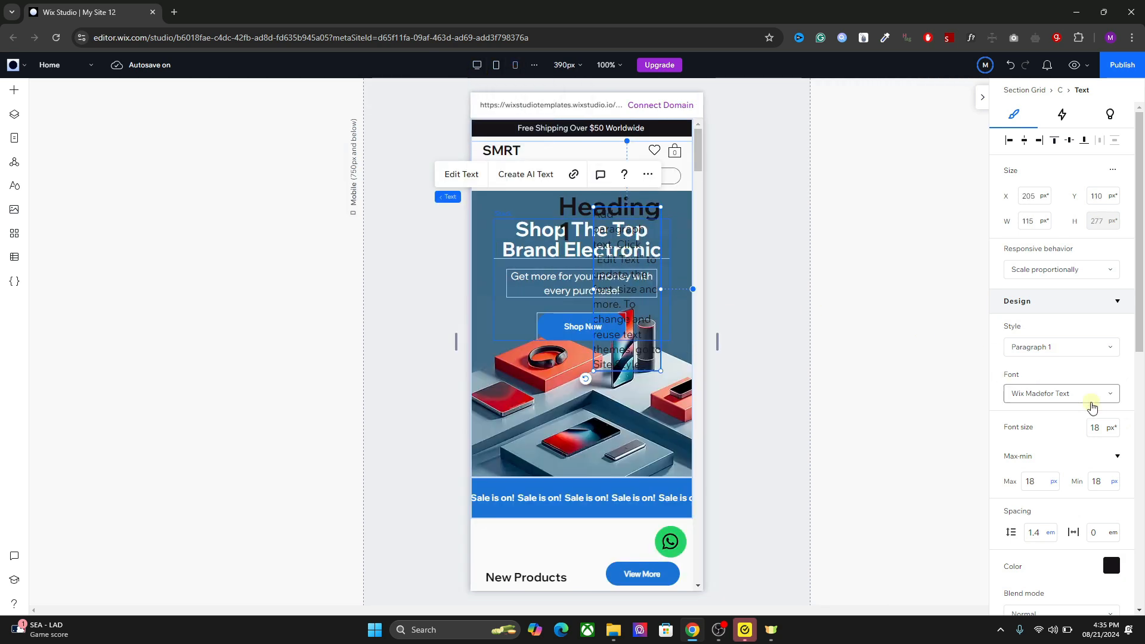
{"action": "left_click", "coordinate": [1043, 273]}
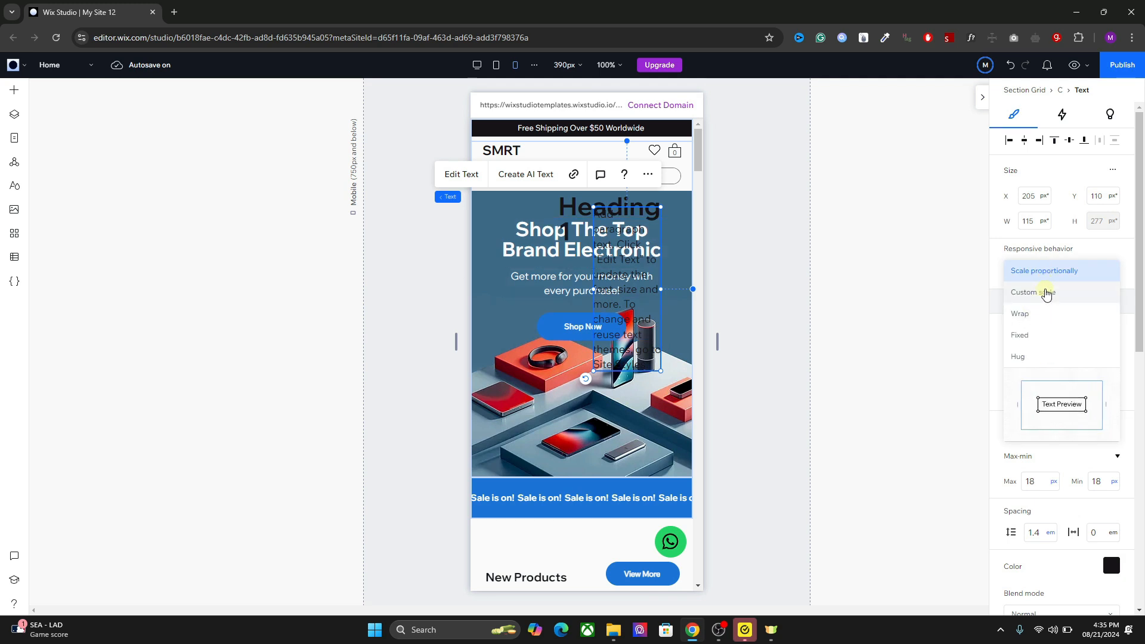
{"action": "left_click", "coordinate": [477, 65]}
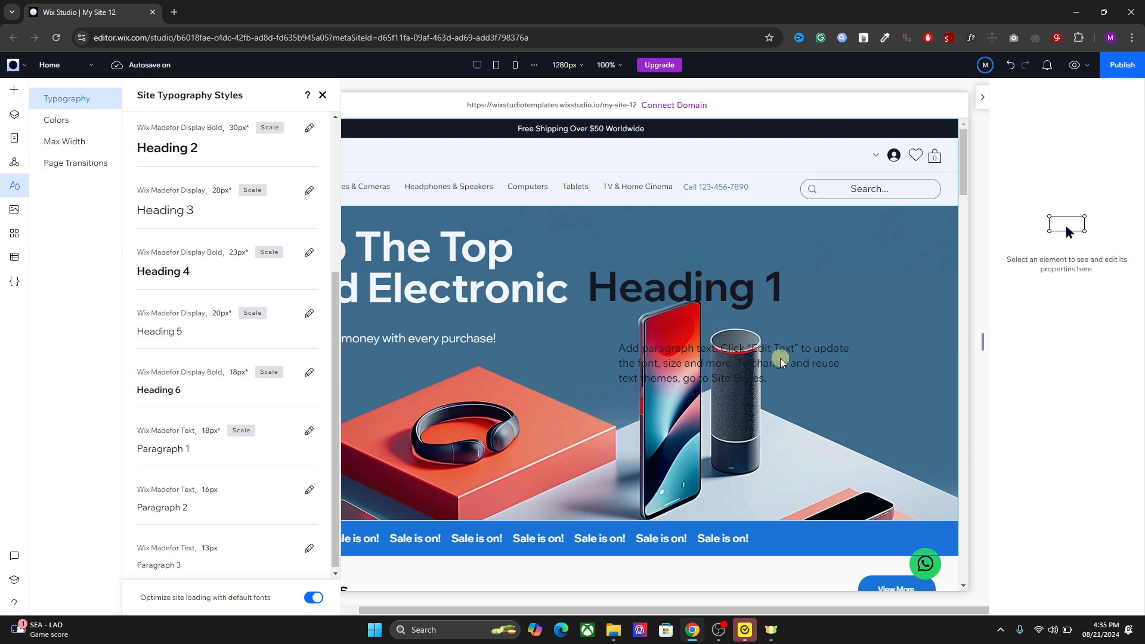
Close the site typography styles and select the hero section's cell to inspect its properties
{"action": "left_click", "coordinate": [317, 99]}
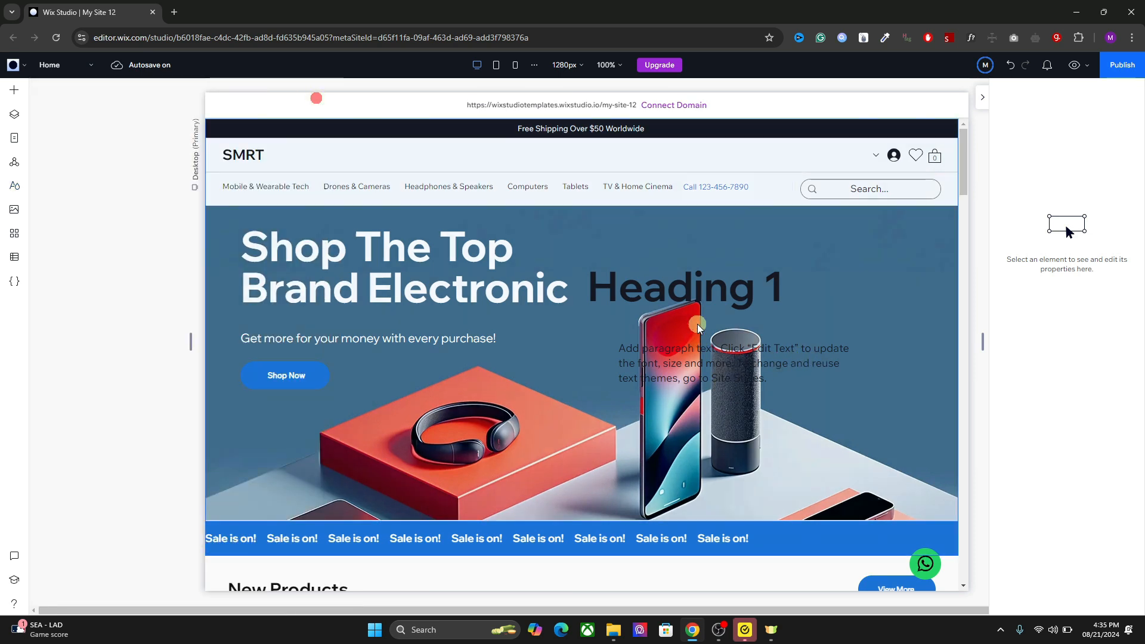
{"action": "left_click", "coordinate": [685, 298]}
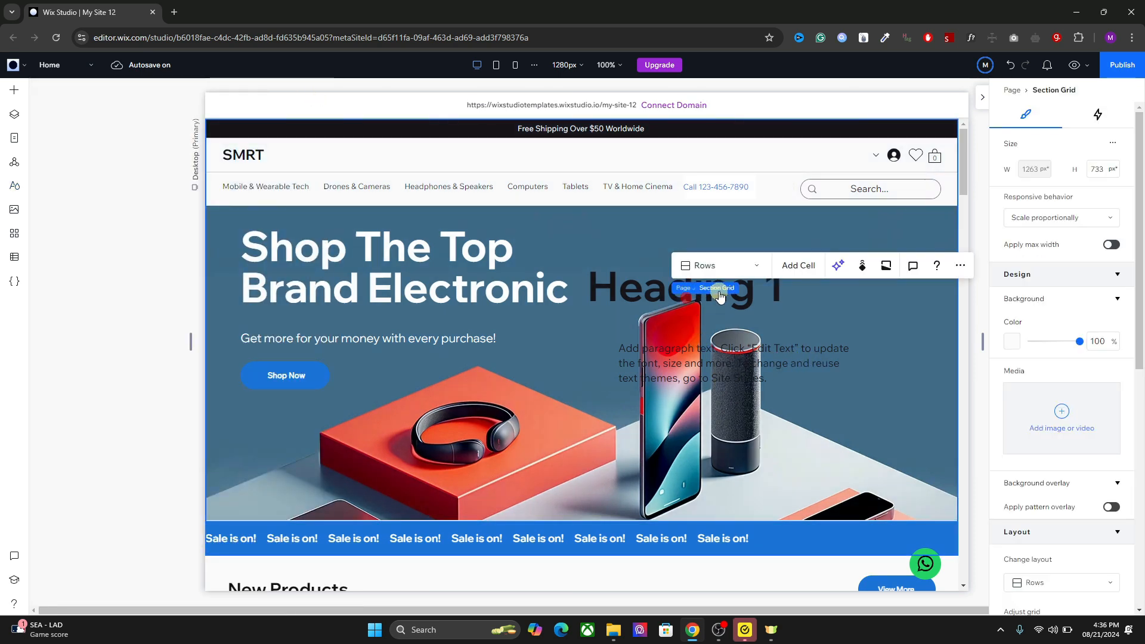
{"action": "left_click", "coordinate": [785, 297]}
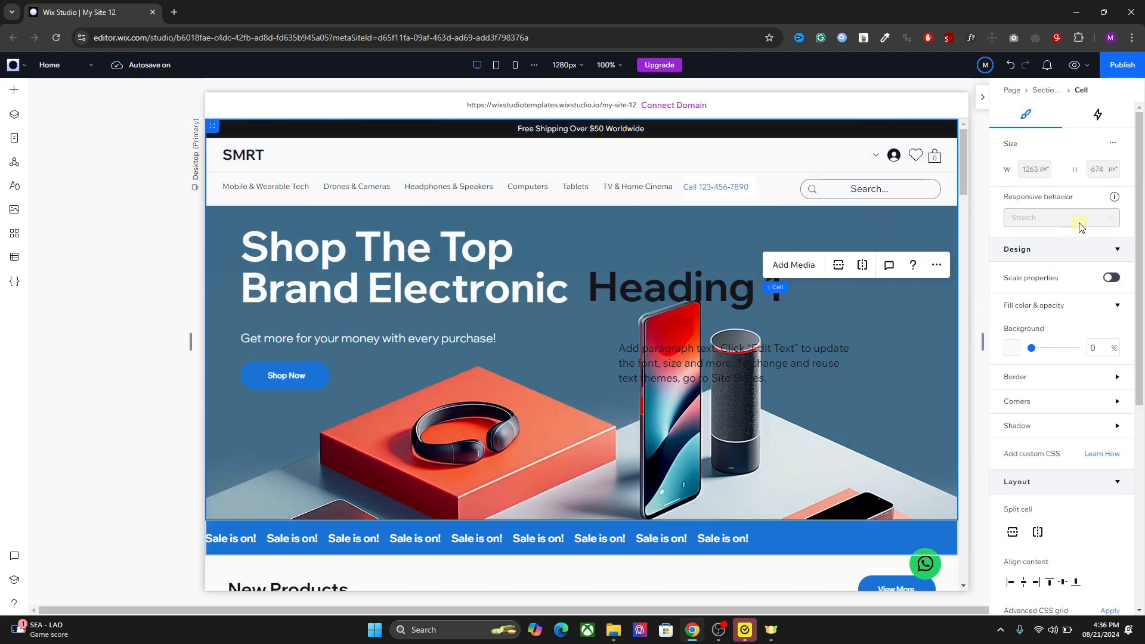
Review the Heading 1 text's responsive behavior options, keeping Scale proportionally, and check its maximum and minimum font sizes
{"action": "scroll", "coordinate": [1054, 238], "scroll_direction": "down", "scroll_amount": 1}
{"action": "scroll", "coordinate": [1051, 244], "scroll_direction": "up", "scroll_amount": 1}
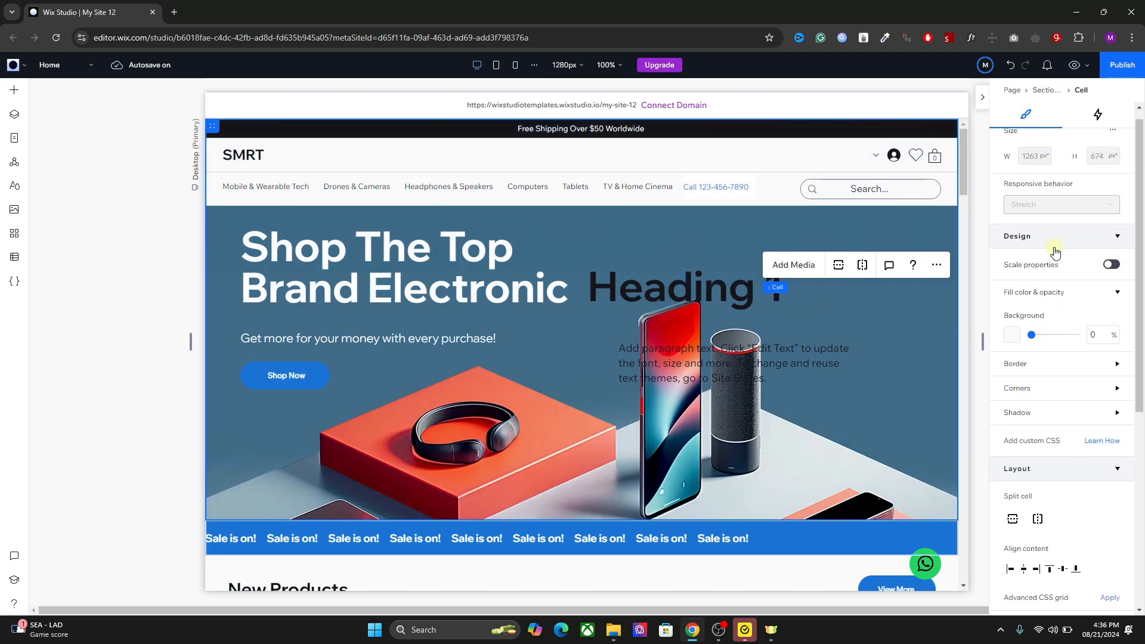
{"action": "left_click", "coordinate": [743, 292]}
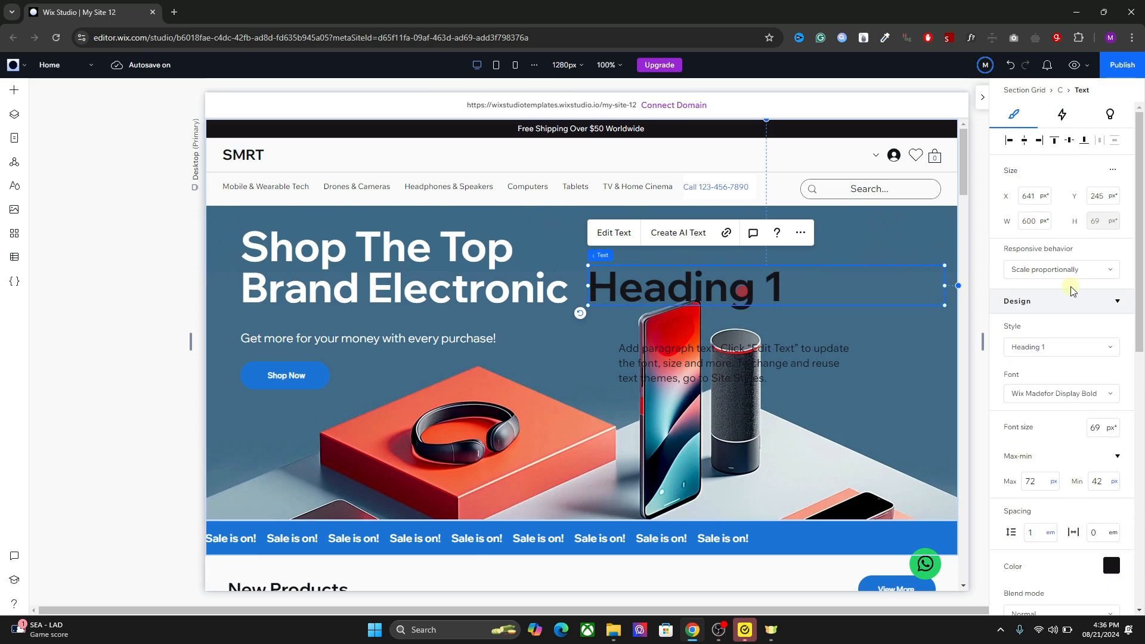
{"action": "left_click", "coordinate": [1079, 273]}
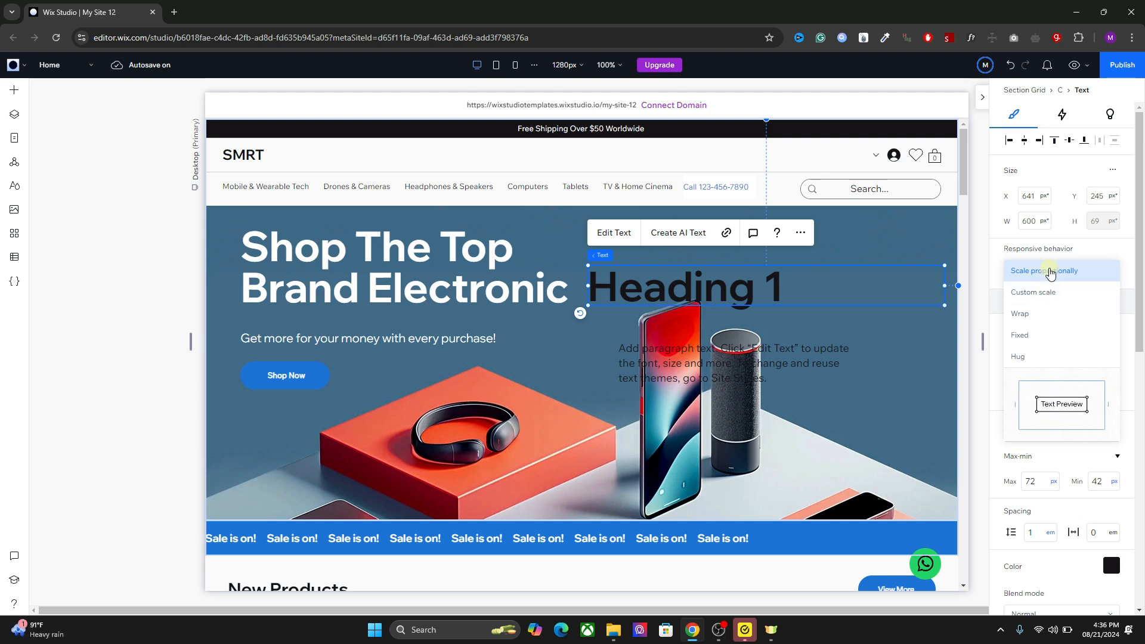
{"action": "left_click", "coordinate": [1048, 270]}
{"action": "scroll", "coordinate": [1053, 417], "scroll_direction": "down", "scroll_amount": 1}
{"action": "scroll", "coordinate": [1052, 421], "scroll_direction": "down", "scroll_amount": 1}
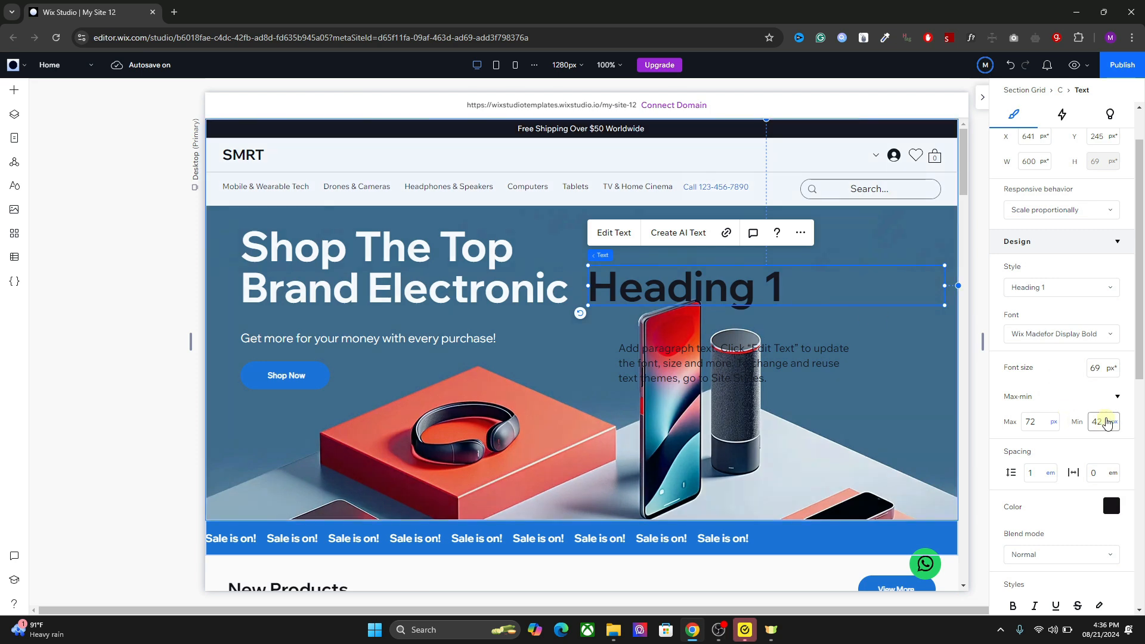
Set the added paragraph's responsive behavior to Wrap and widen its box to align with the heading's left edge
{"action": "left_click", "coordinate": [831, 354]}
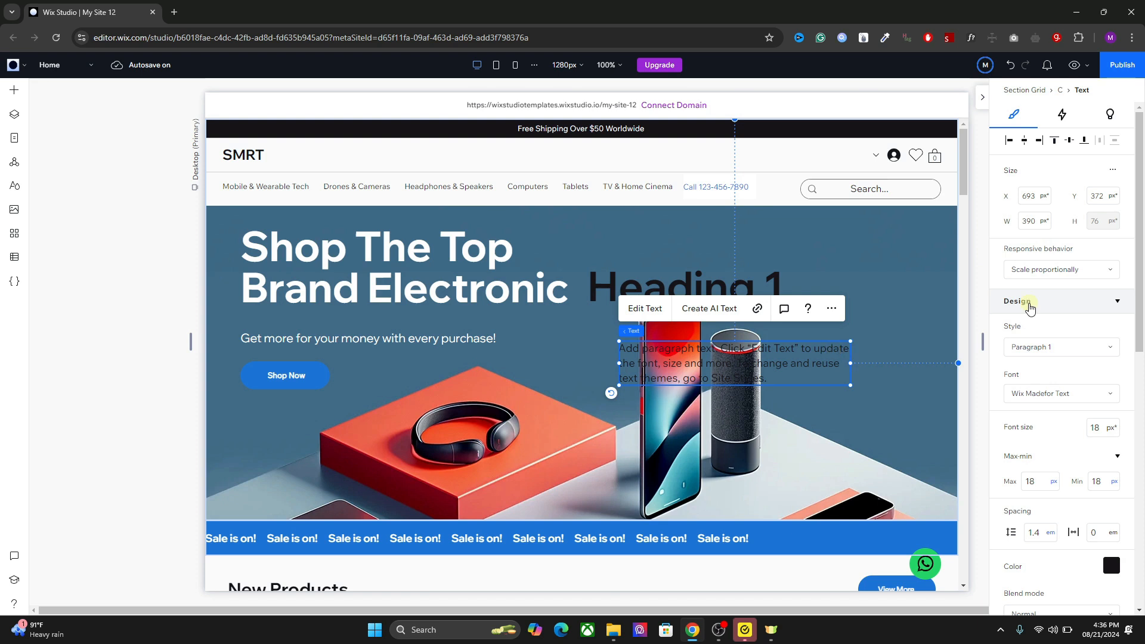
{"action": "left_click", "coordinate": [1061, 272]}
{"action": "left_click", "coordinate": [1029, 314]}
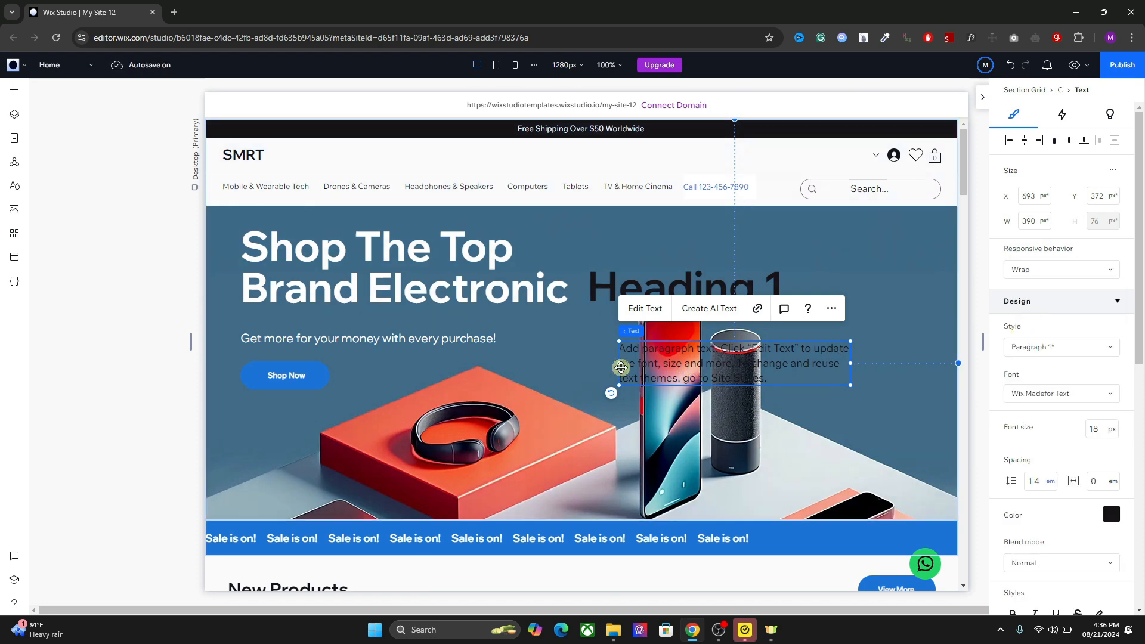
{"action": "left_click_drag", "start_coordinate": [619, 363], "coordinate": [588, 363]}
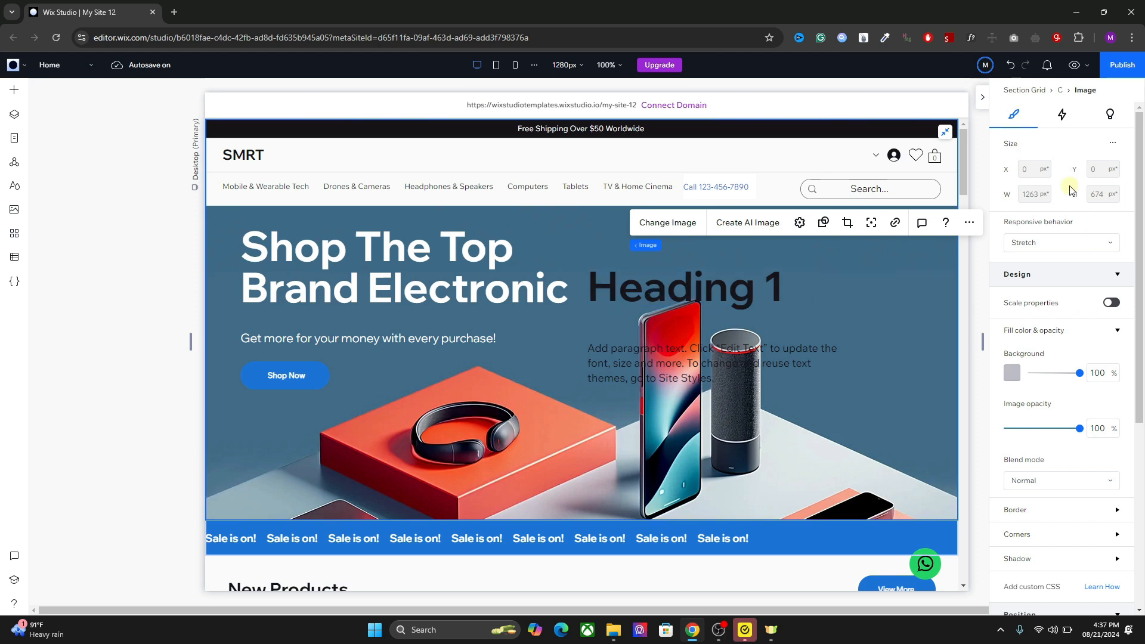
Resize the canvas to preview how the separate heading and paragraph respond to a changing screen width
{"action": "left_click", "coordinate": [983, 99]}
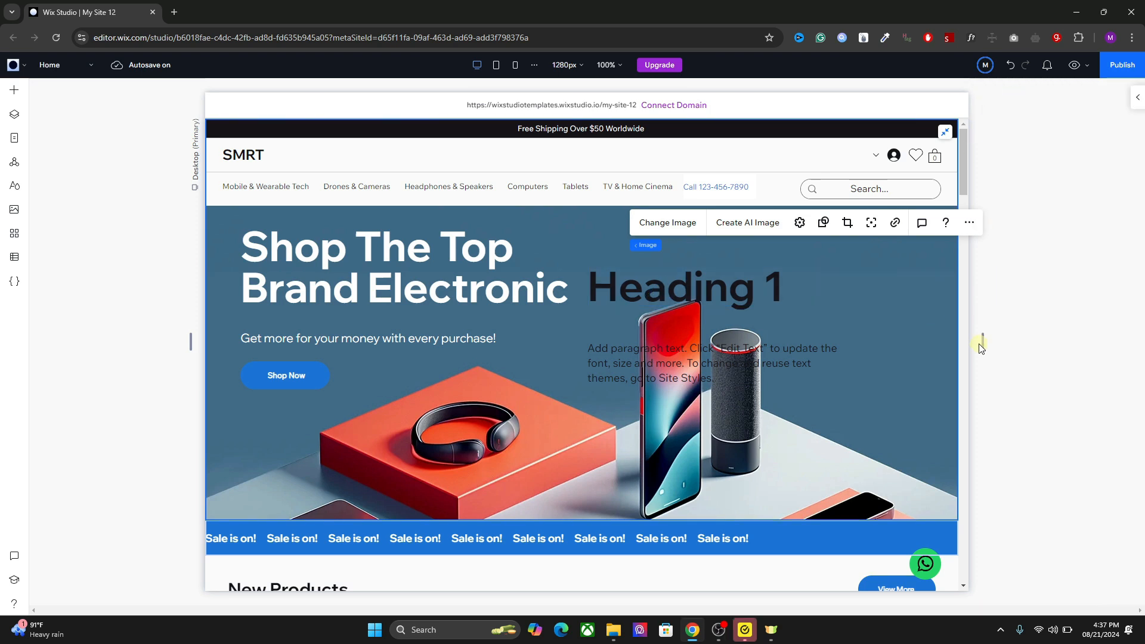
{"action": "left_click_drag", "start_coordinate": [983, 344], "coordinate": [1042, 350]}
{"action": "left_click", "coordinate": [745, 322]}
Stack the Heading 1 text and the paragraph below it in the hero section
{"action": "left_click", "coordinate": [759, 298]}
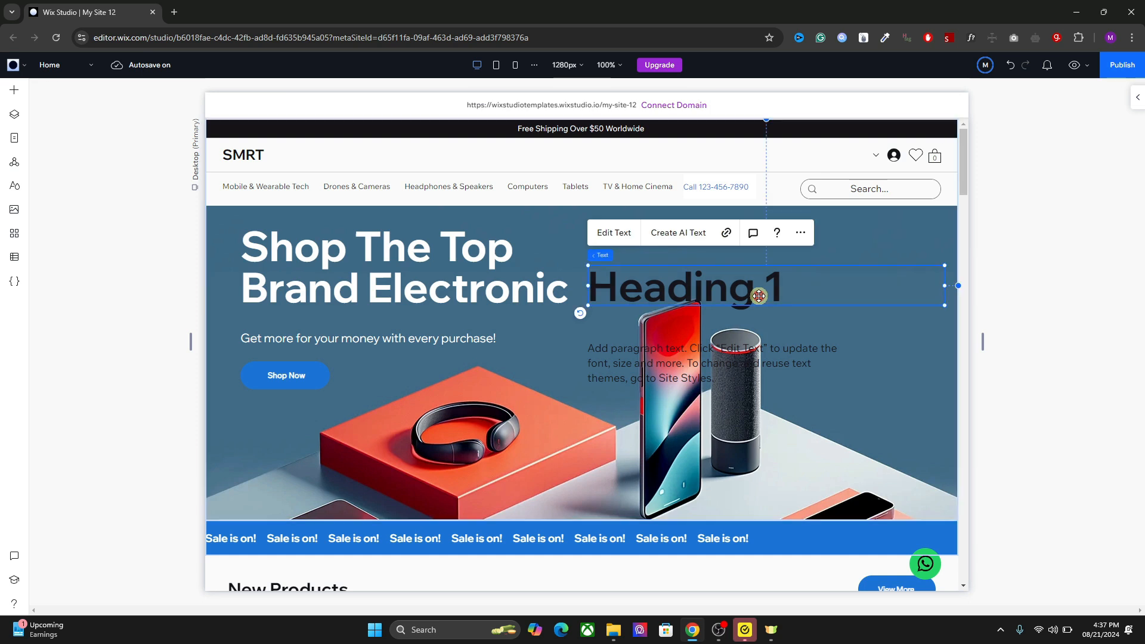
{"action": "left_click", "coordinate": [733, 351], "text": "shift"}
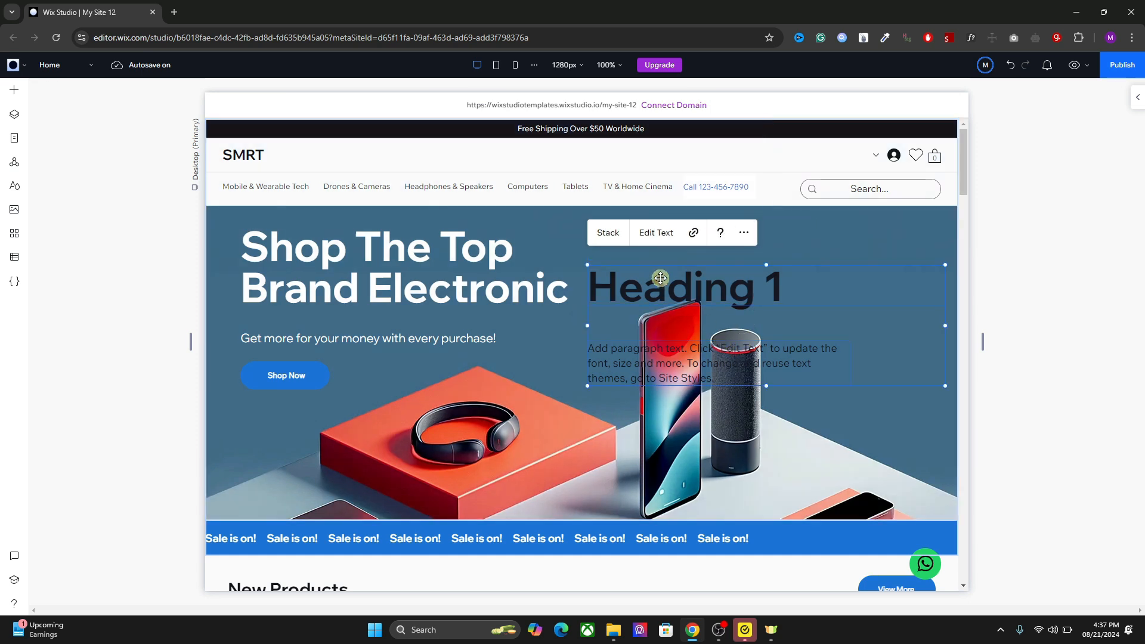
{"action": "left_click", "coordinate": [809, 236]}
{"action": "left_click", "coordinate": [735, 282]}
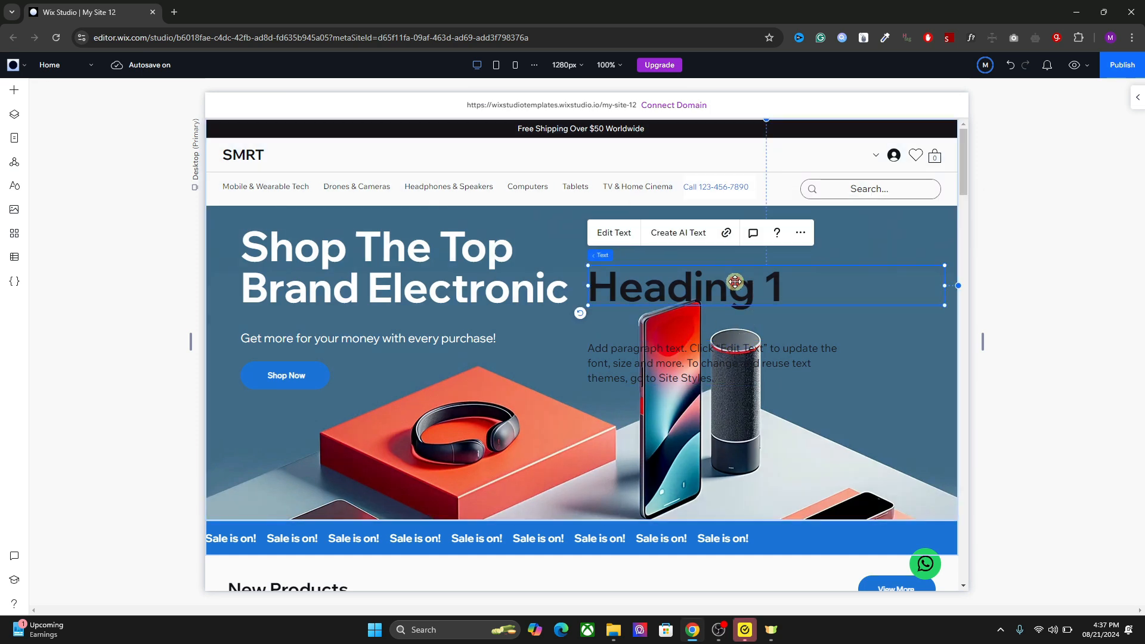
{"action": "left_click", "coordinate": [697, 352], "text": "shift"}
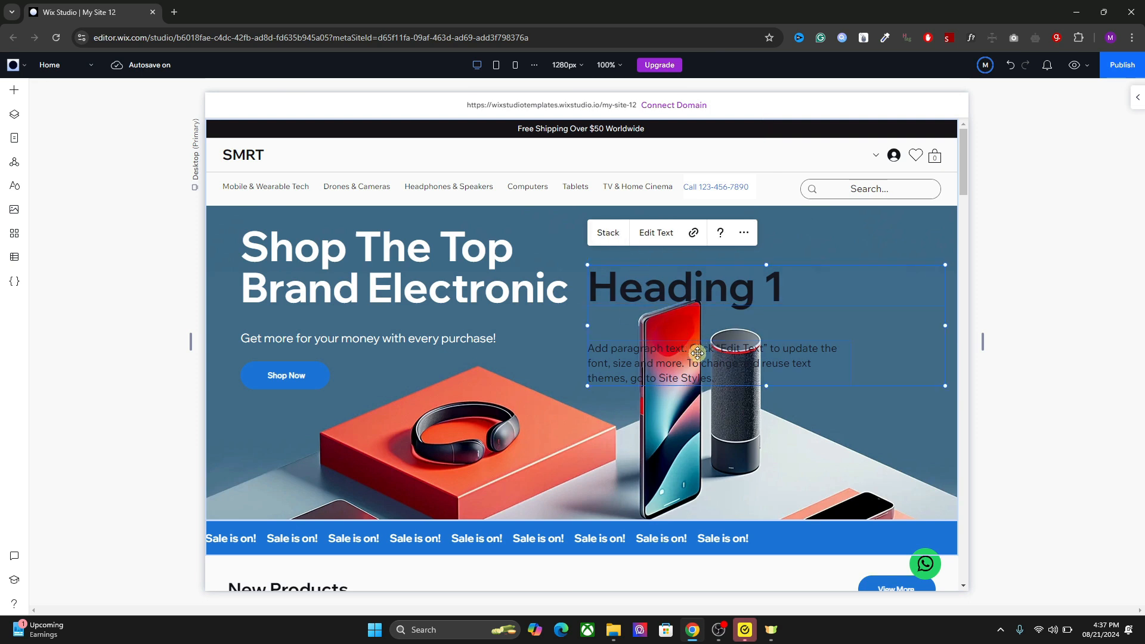
{"action": "left_click", "coordinate": [607, 237]}
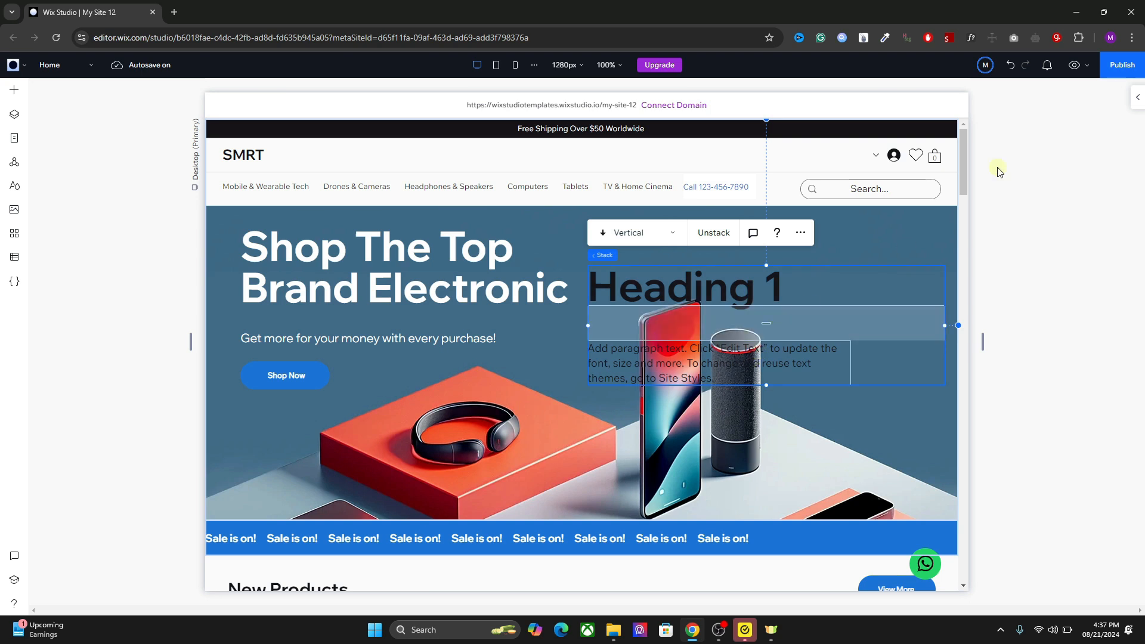
Set the item spacing of the new heading and paragraph stack to 40 px
{"action": "left_click", "coordinate": [1130, 115]}
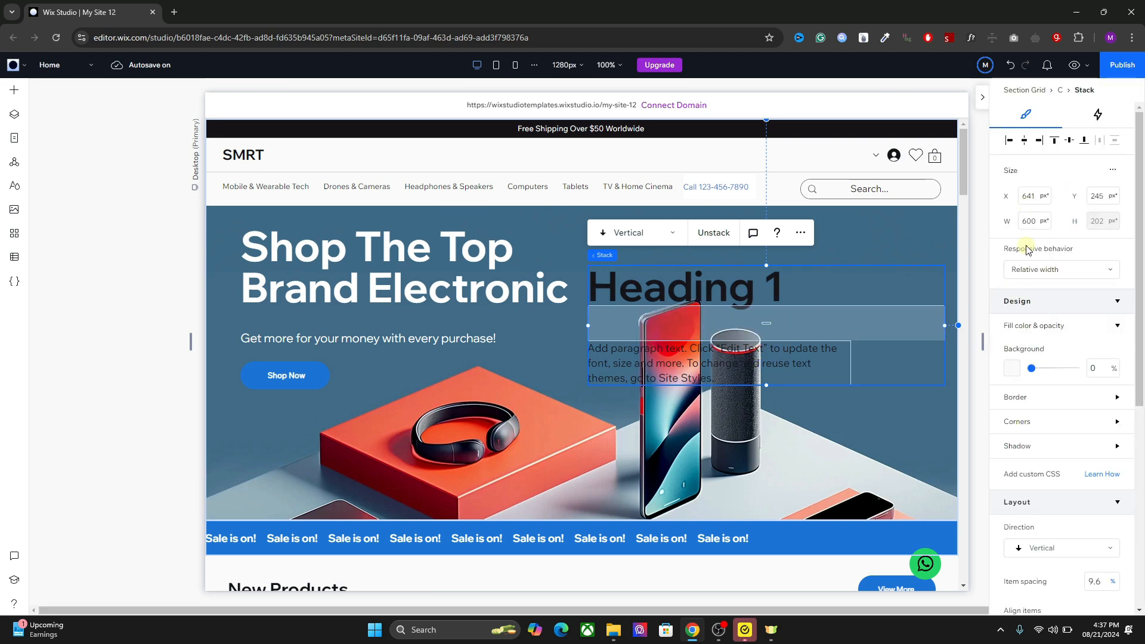
{"action": "scroll", "coordinate": [1026, 249], "scroll_direction": "down", "scroll_amount": 1}
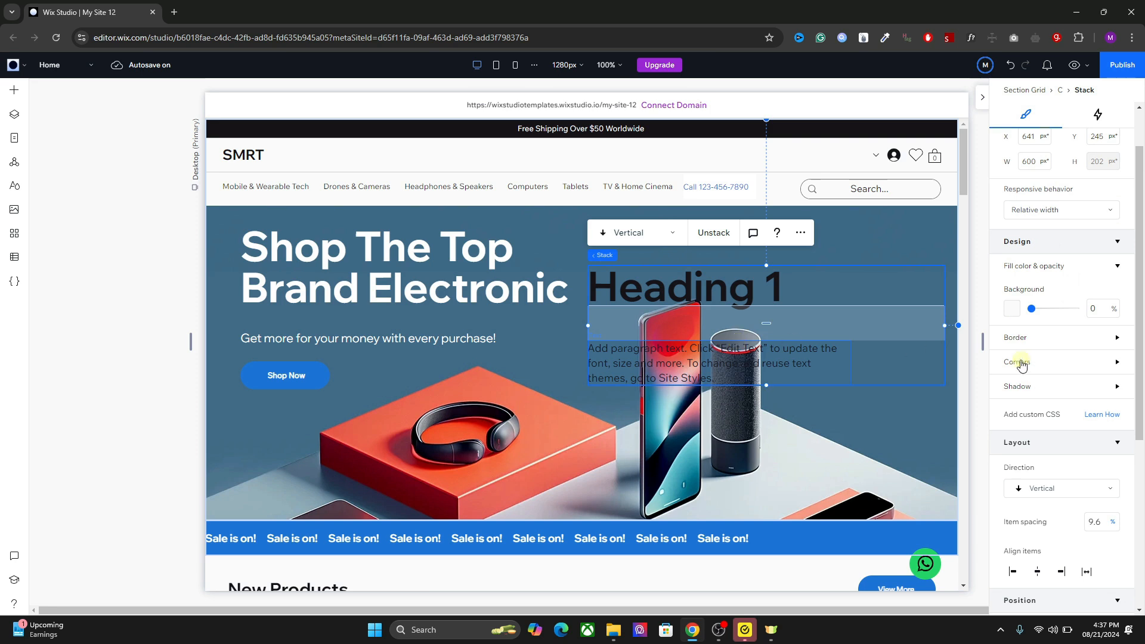
{"action": "scroll", "coordinate": [1025, 382], "scroll_direction": "down", "scroll_amount": 1}
{"action": "left_click", "coordinate": [1114, 464]}
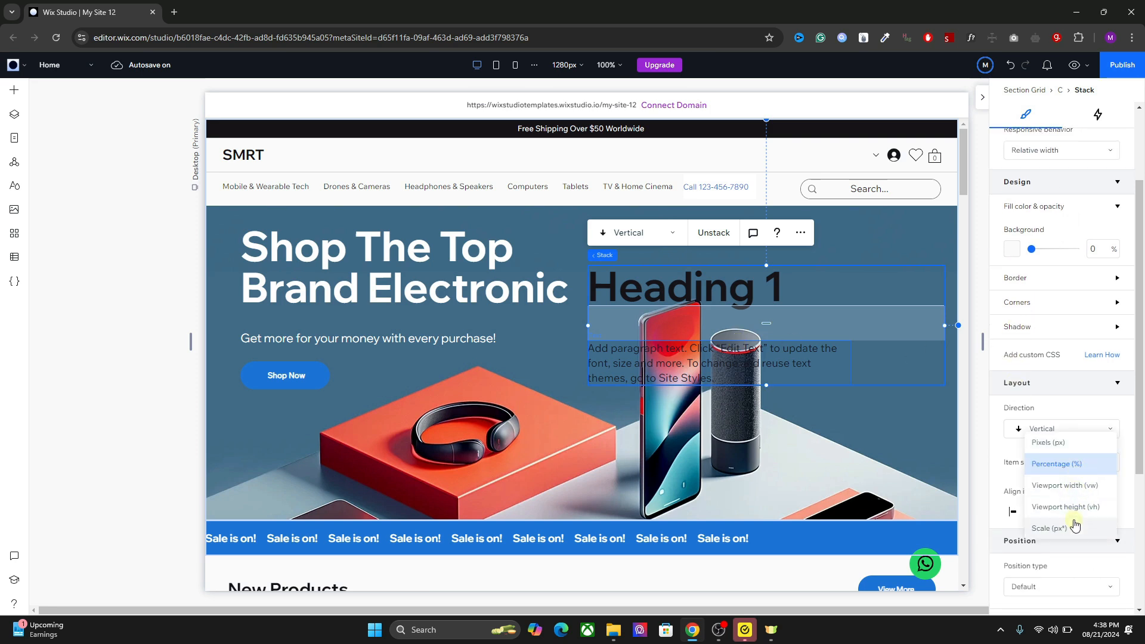
{"action": "left_click", "coordinate": [1059, 444]}
{"action": "left_click", "coordinate": [1091, 462]}
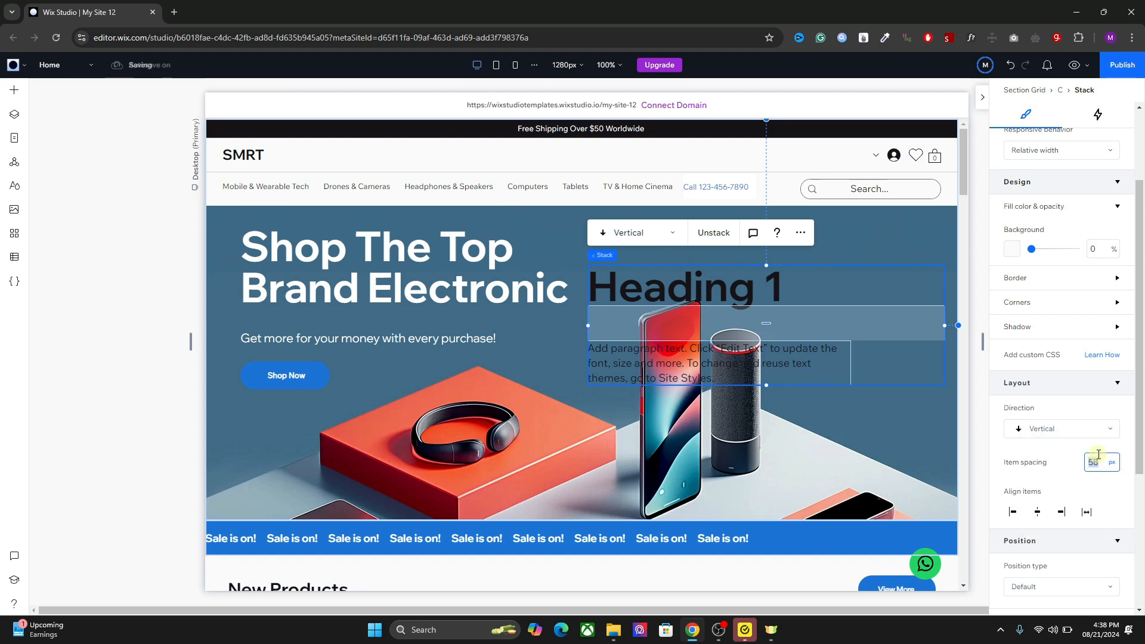
{"action": "key", "text": "Return"}
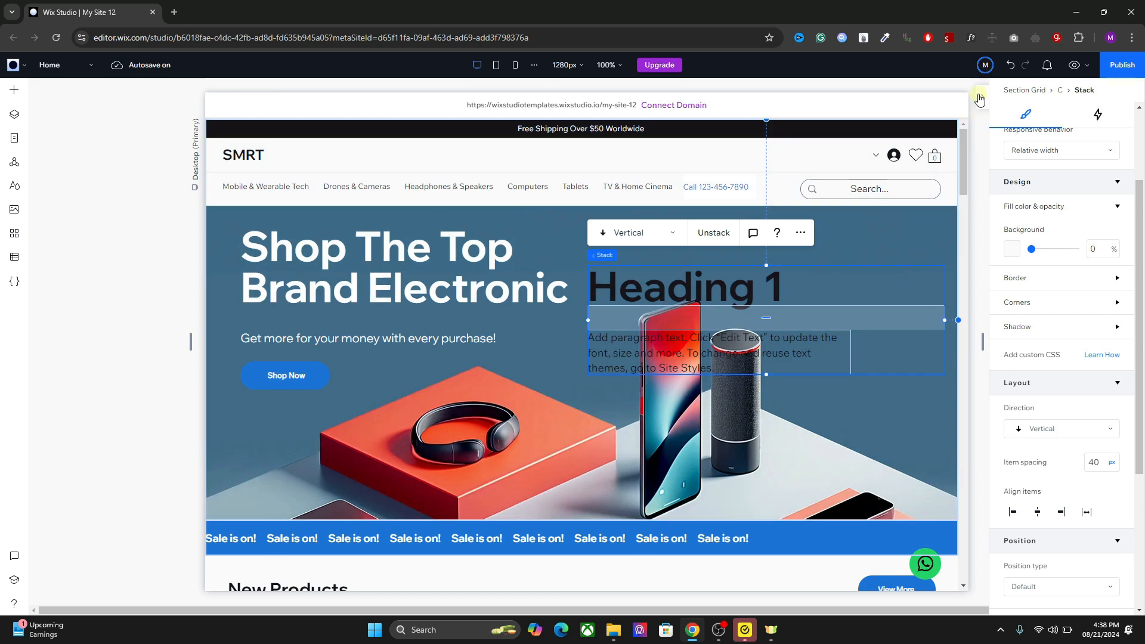
Resize the canvas to check how the stacked heading and paragraph respond, and inspect the original hero stack
{"action": "left_click", "coordinate": [978, 99]}
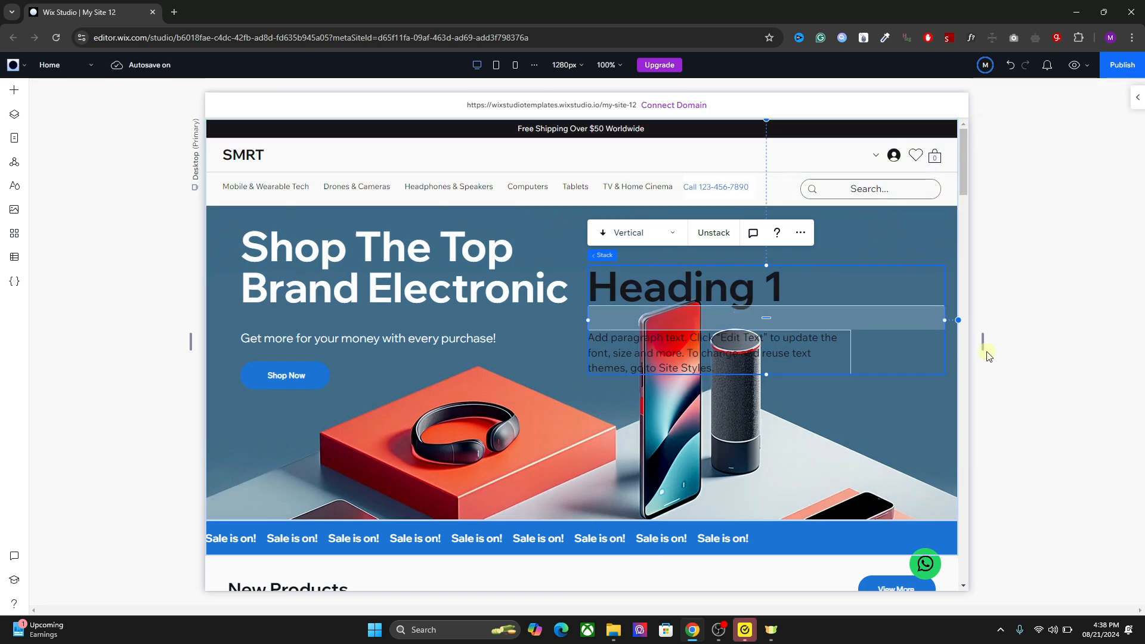
{"action": "left_click_drag", "start_coordinate": [983, 347], "coordinate": [1004, 362]}
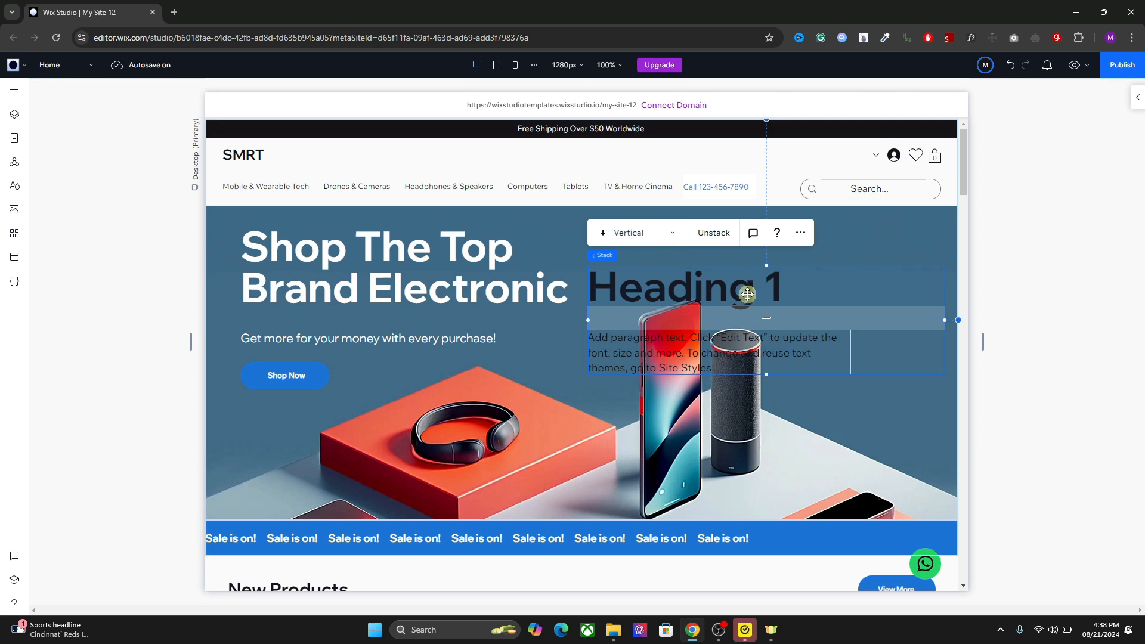
{"action": "left_click", "coordinate": [479, 290]}
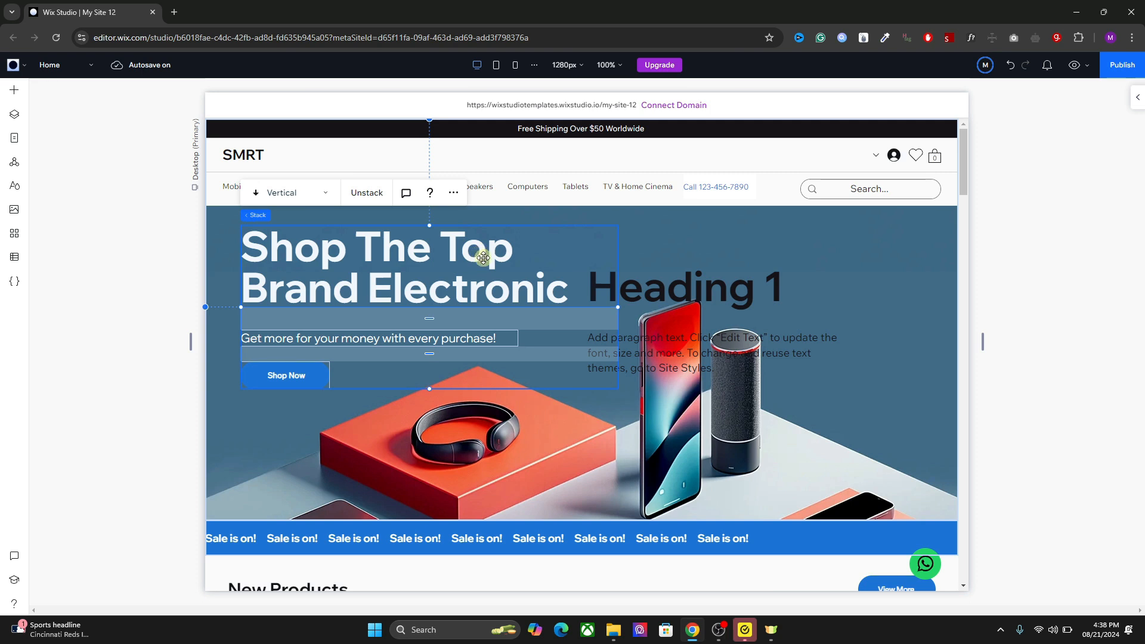
Delete the stack containing the Heading 1 text and paragraph from the hero section
{"action": "left_click", "coordinate": [695, 296]}
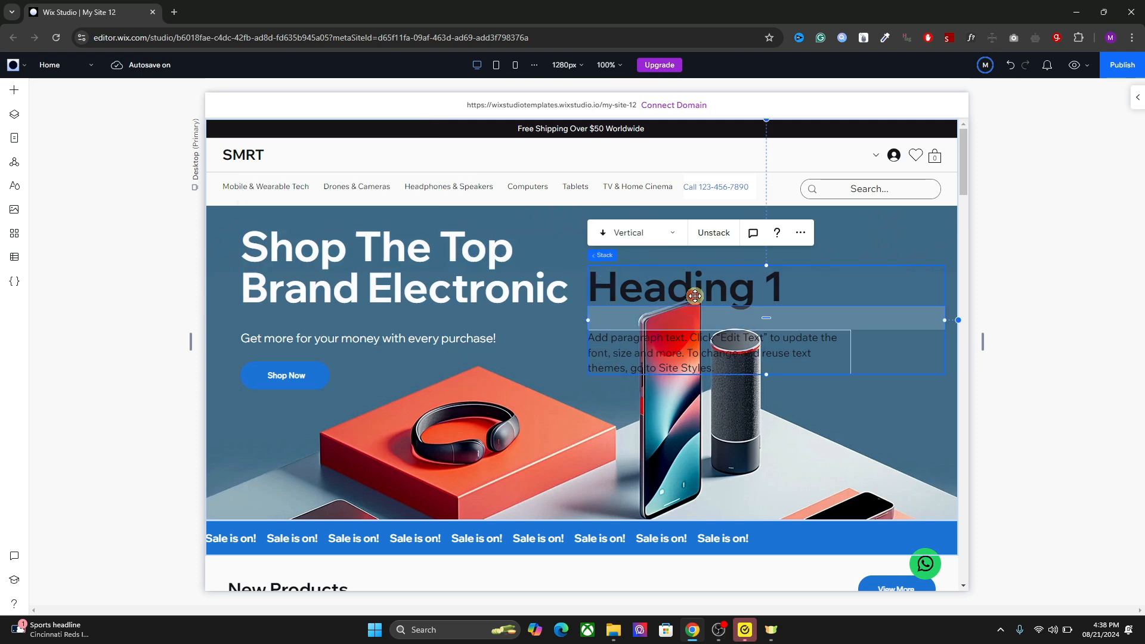
{"action": "left_click", "coordinate": [382, 276]}
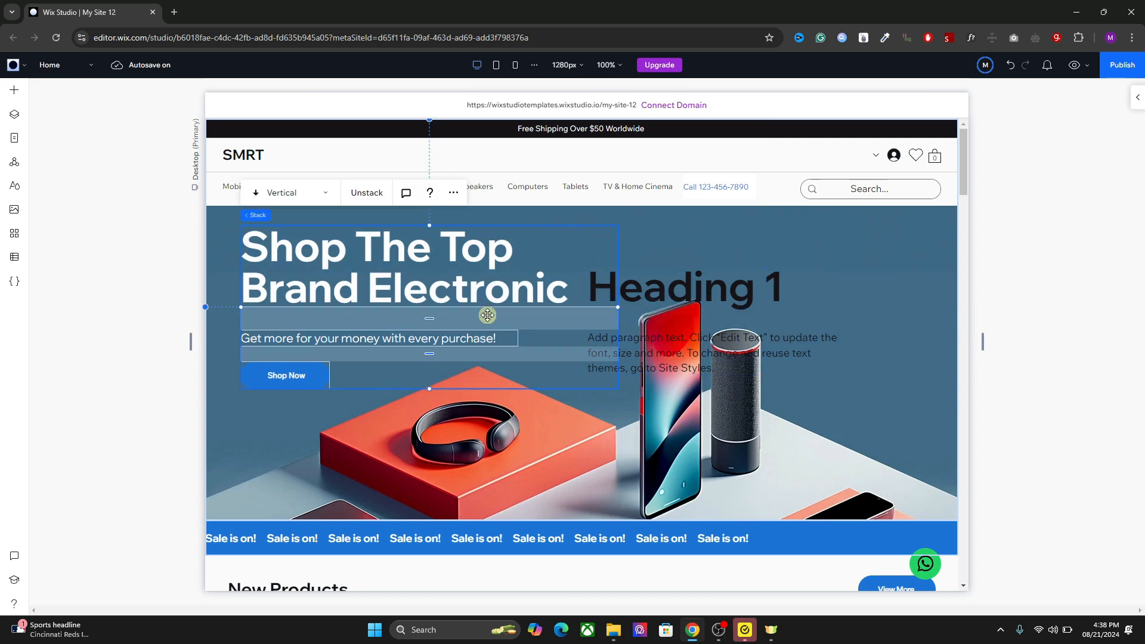
{"action": "left_click", "coordinate": [673, 292]}
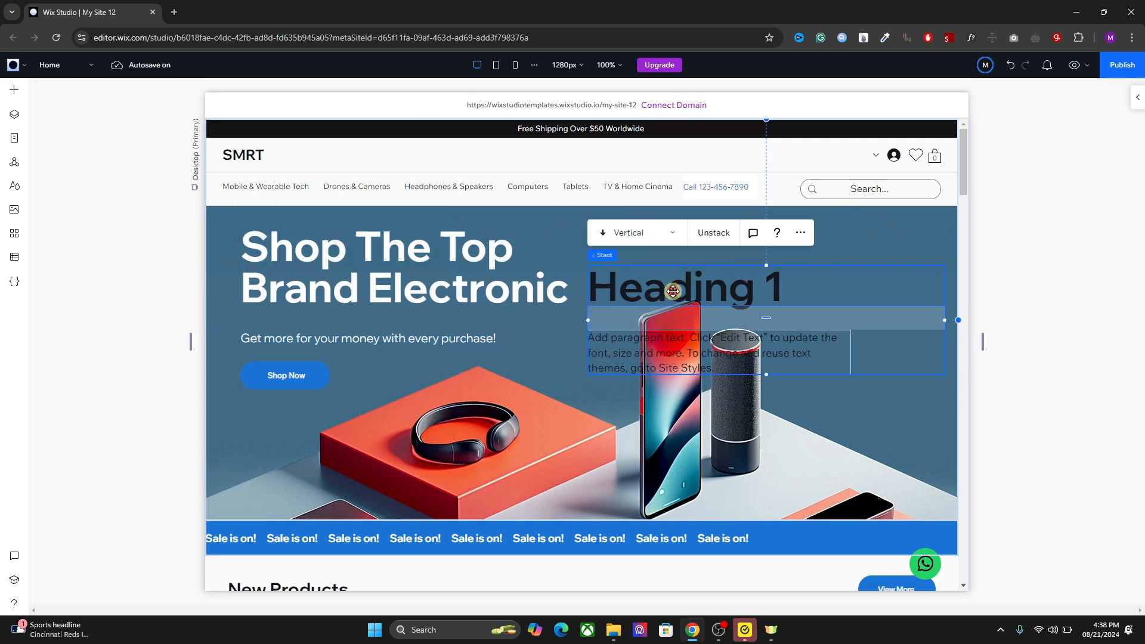
{"action": "key", "text": "Delete"}
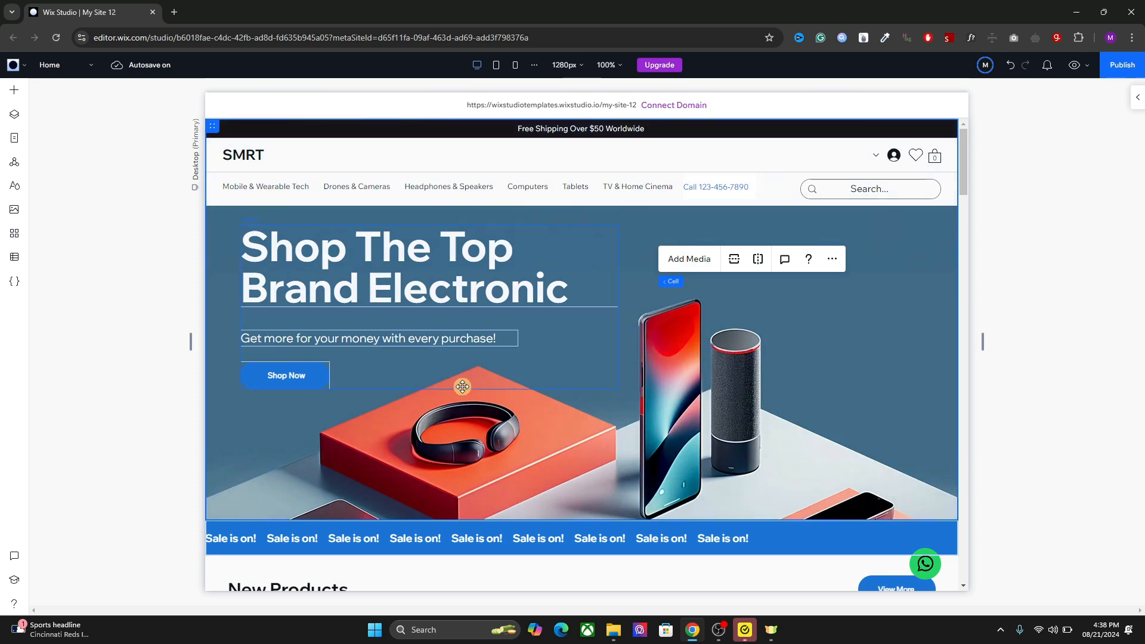
Unstack the original hero content and duplicate the Shop Now button, placing the copy beside the original in the same row
{"action": "left_click", "coordinate": [390, 367]}
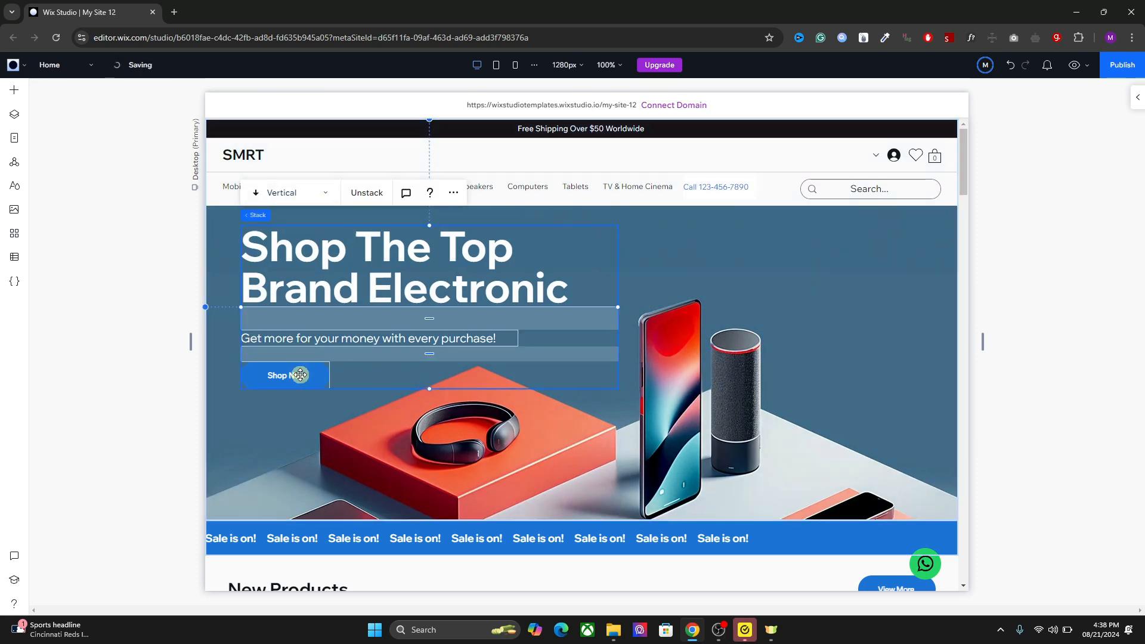
{"action": "left_click", "coordinate": [369, 190]}
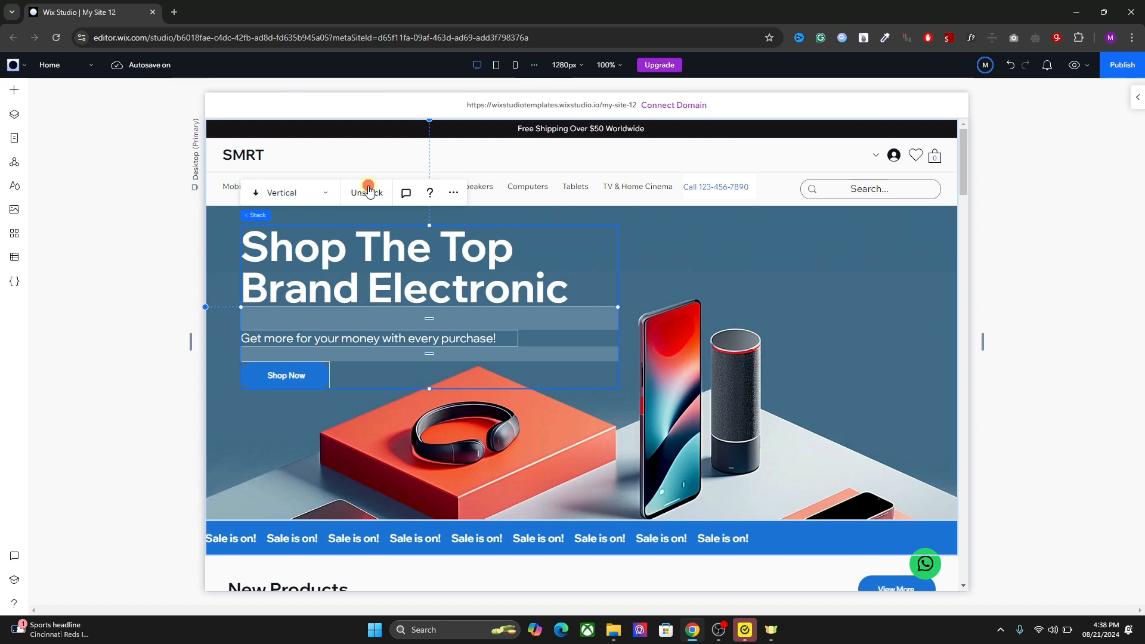
{"action": "left_click", "coordinate": [289, 377]}
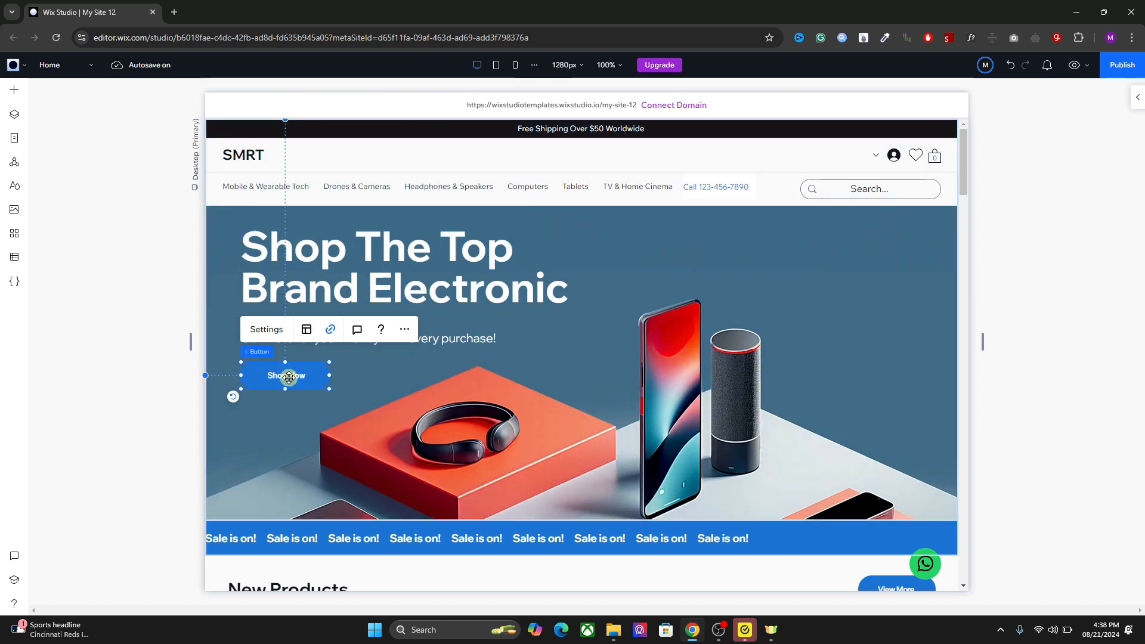
{"action": "right_click", "coordinate": [289, 377]}
{"action": "left_click", "coordinate": [340, 186]}
{"action": "left_click_drag", "start_coordinate": [316, 390], "coordinate": [414, 377]}
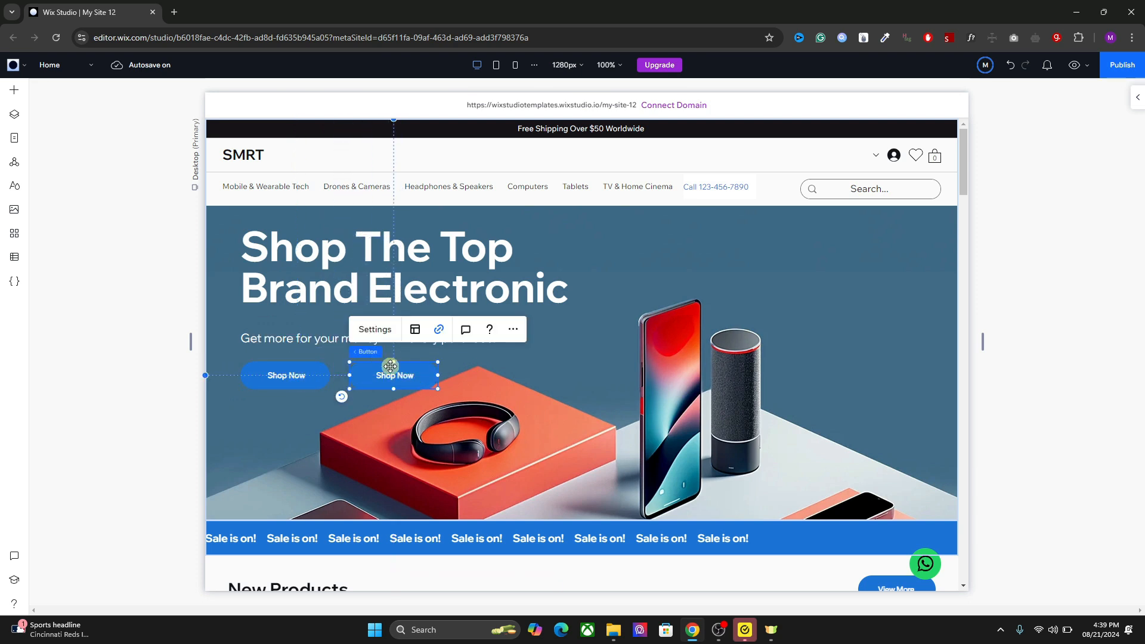
Stack the two Shop Now buttons together, and stack that group with the hero headline and tagline
{"action": "left_click", "coordinate": [285, 380], "text": "shift"}
{"action": "left_click", "coordinate": [270, 330]}
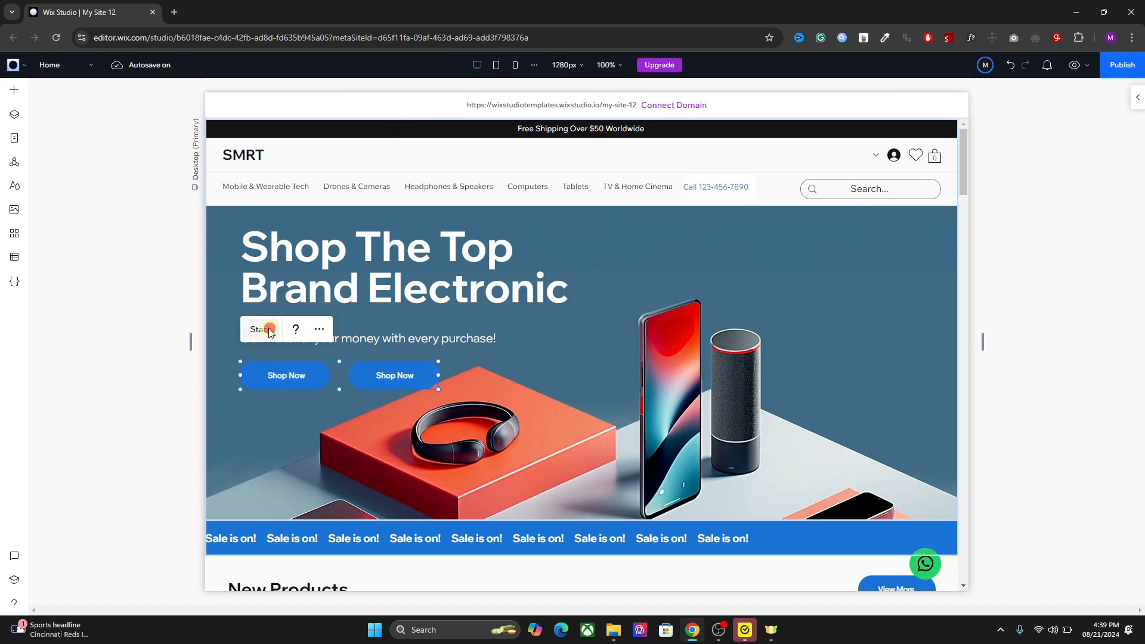
{"action": "left_click", "coordinate": [423, 276]}
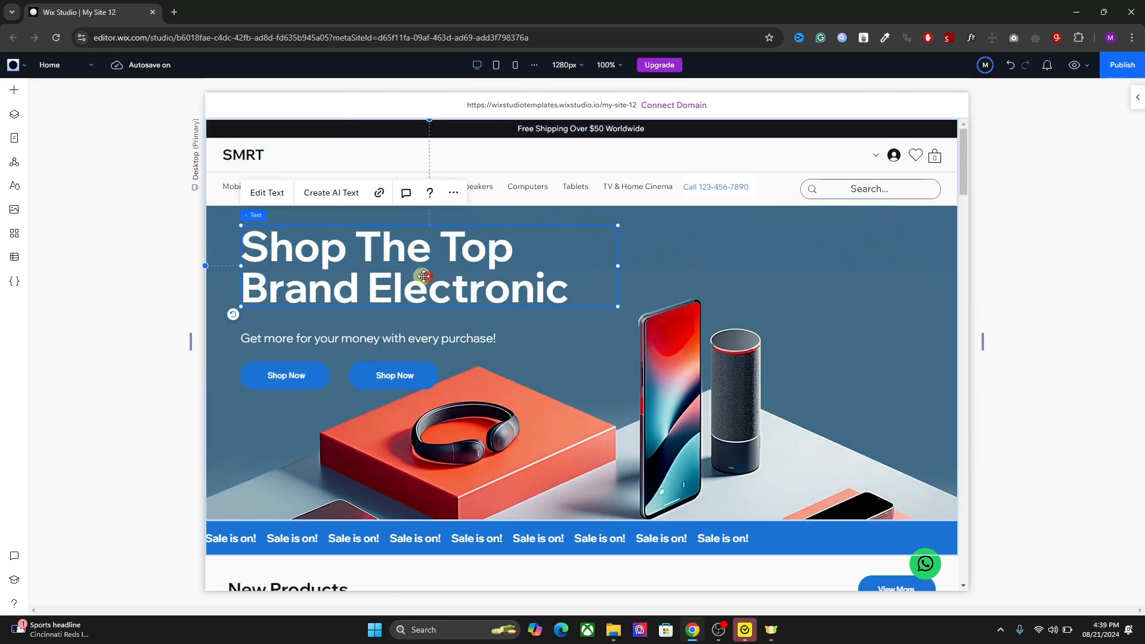
{"action": "left_click", "coordinate": [374, 337]}
{"action": "left_click", "coordinate": [340, 365]}
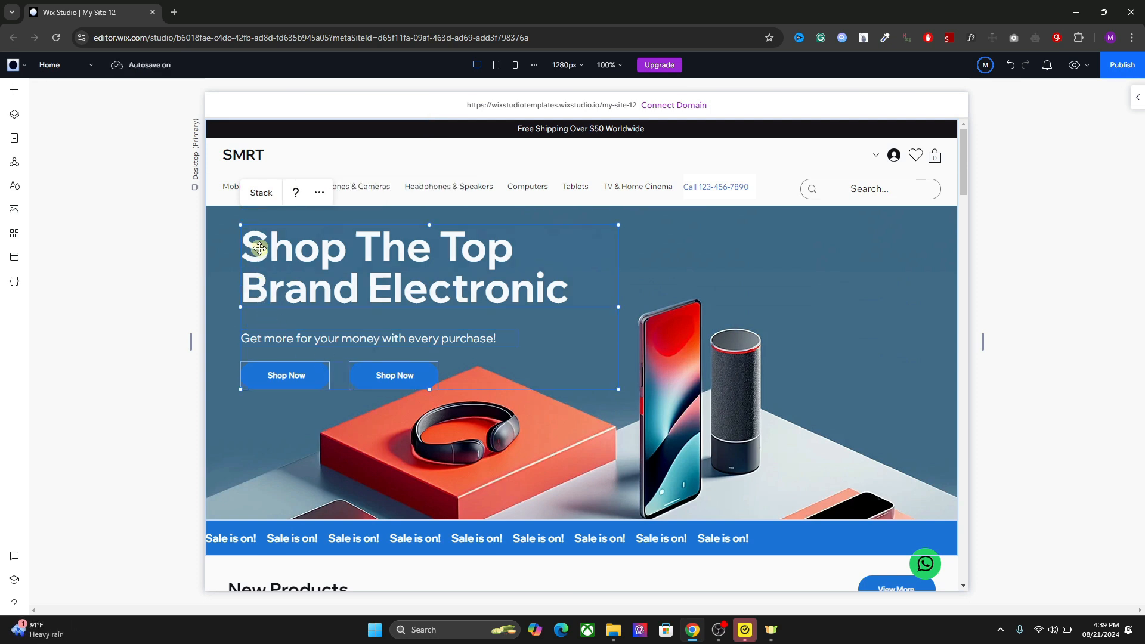
{"action": "left_click", "coordinate": [257, 192]}
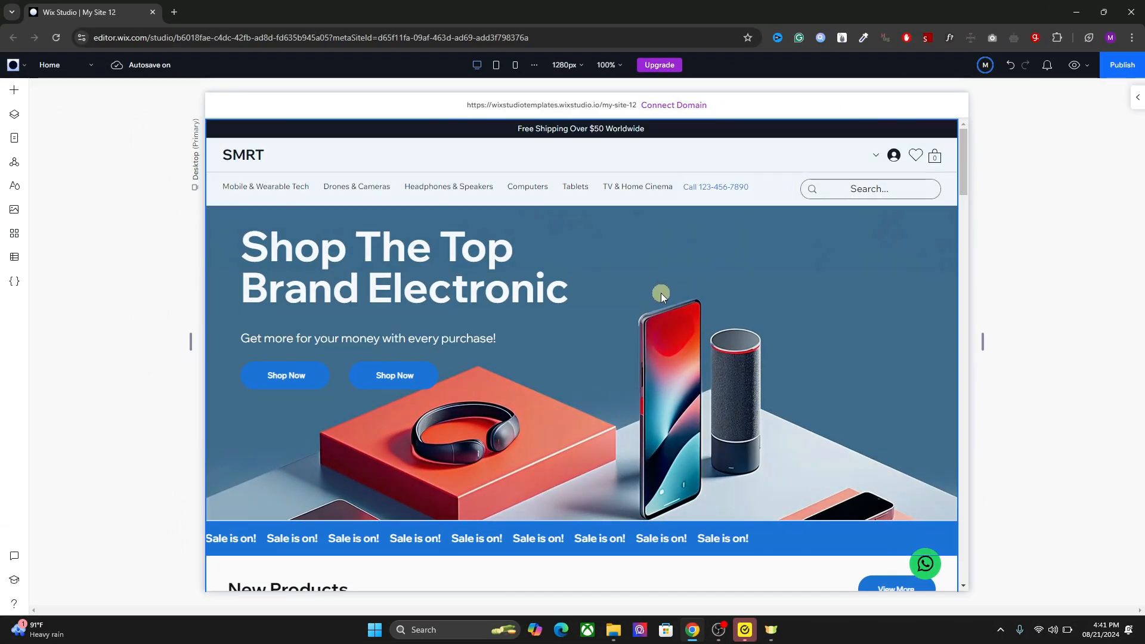
Select the footer and review its responsive behavior setting and the available options
{"action": "left_click", "coordinate": [570, 304]}
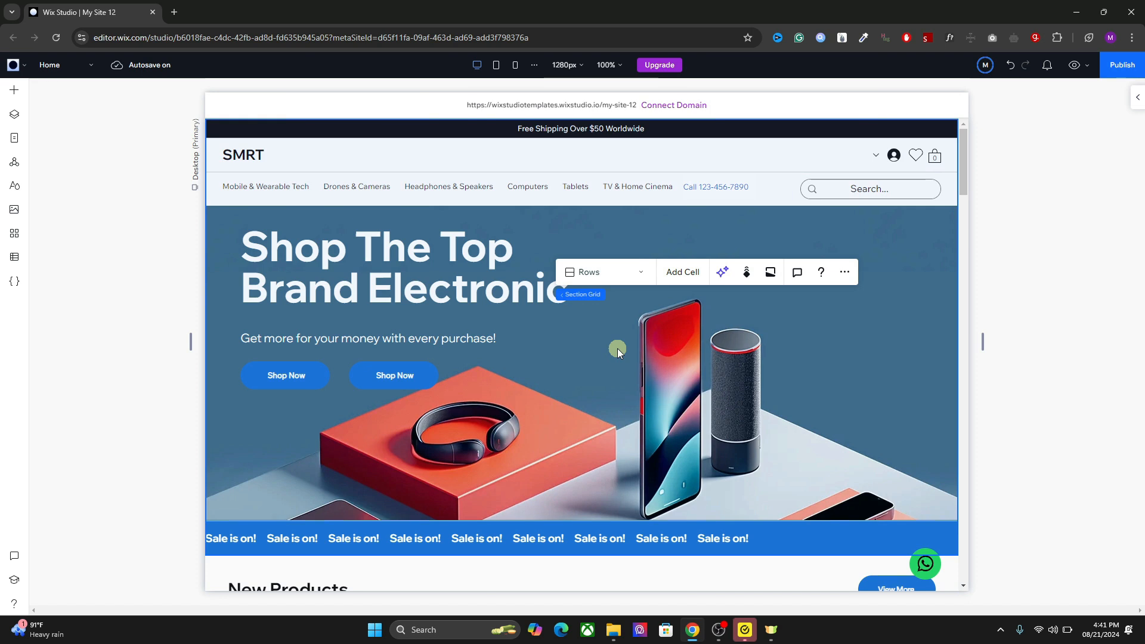
{"action": "left_click_drag", "start_coordinate": [958, 191], "coordinate": [958, 580]}
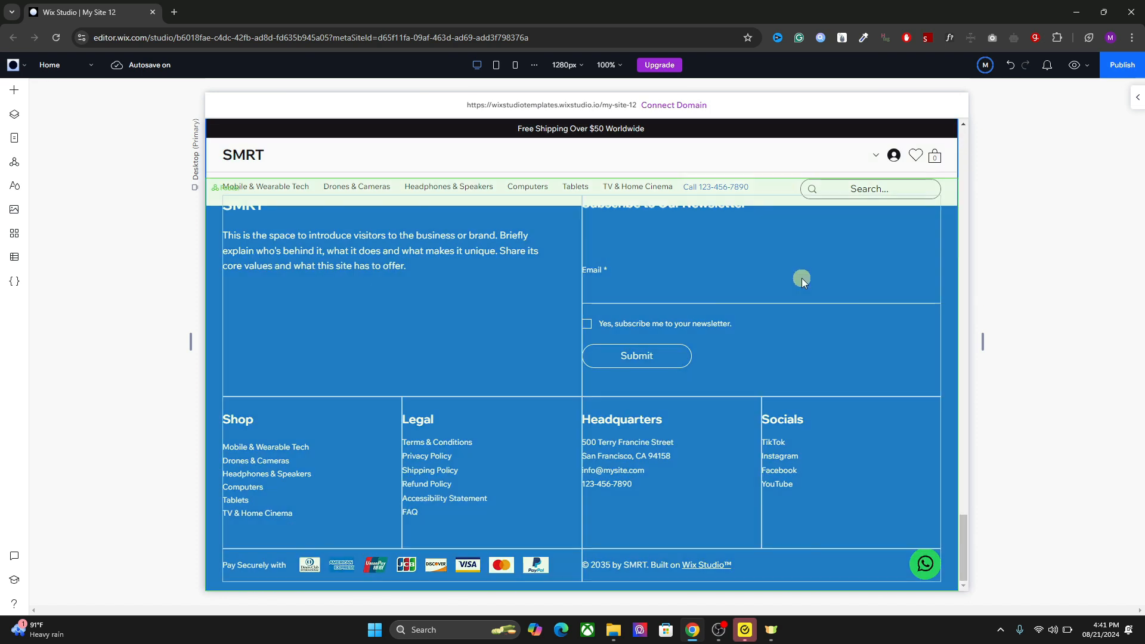
{"action": "left_click", "coordinate": [948, 246]}
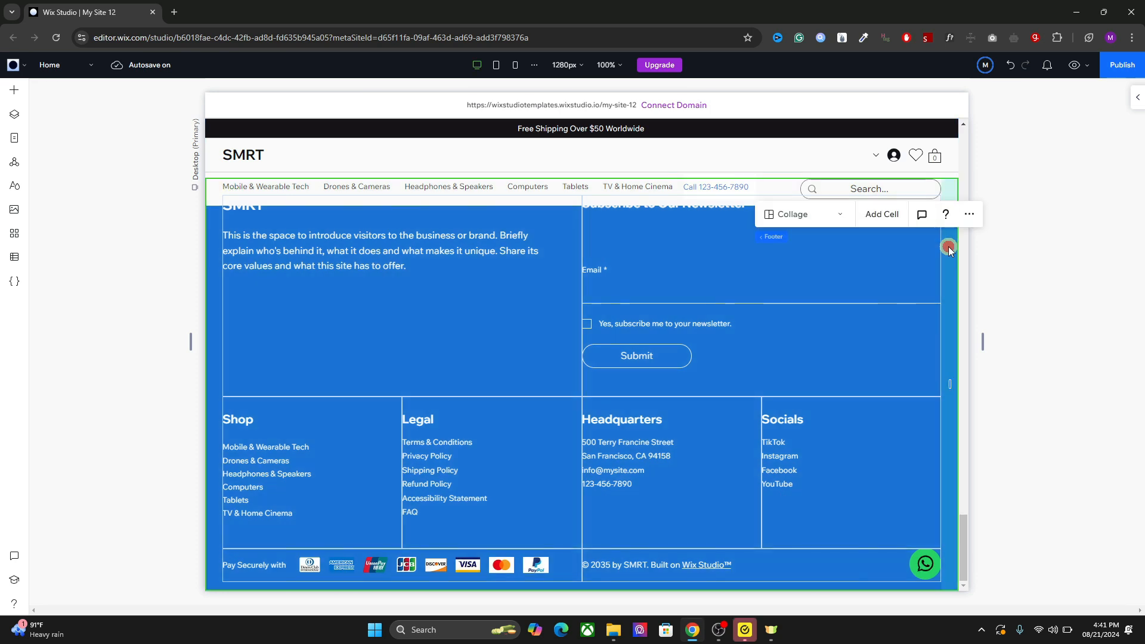
{"action": "left_click", "coordinate": [1103, 132]}
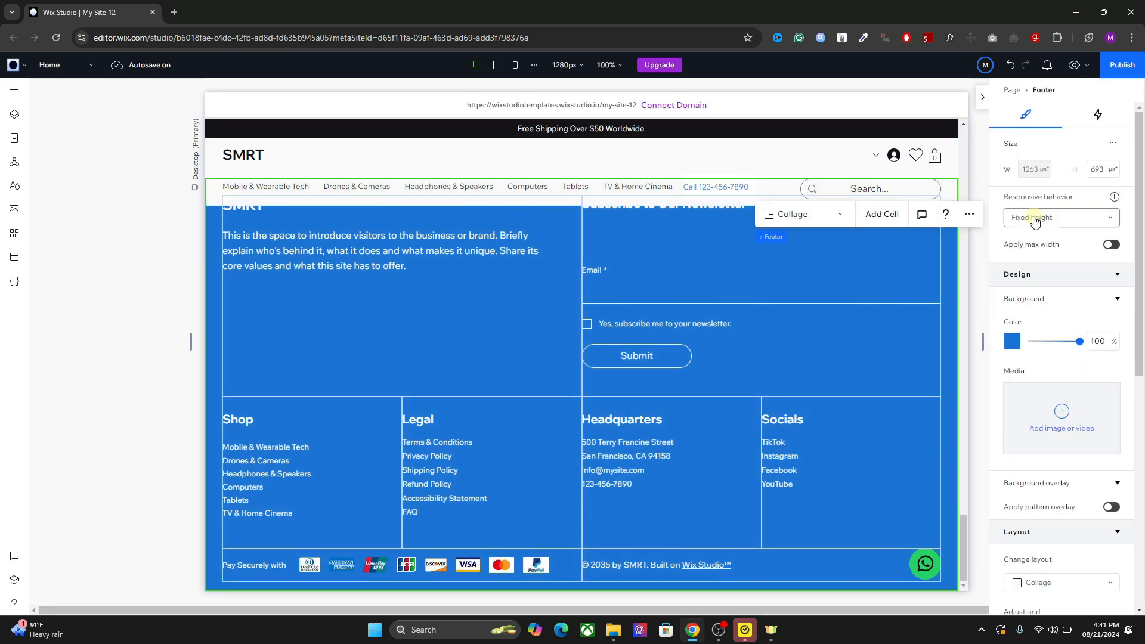
{"action": "left_click", "coordinate": [1034, 219]}
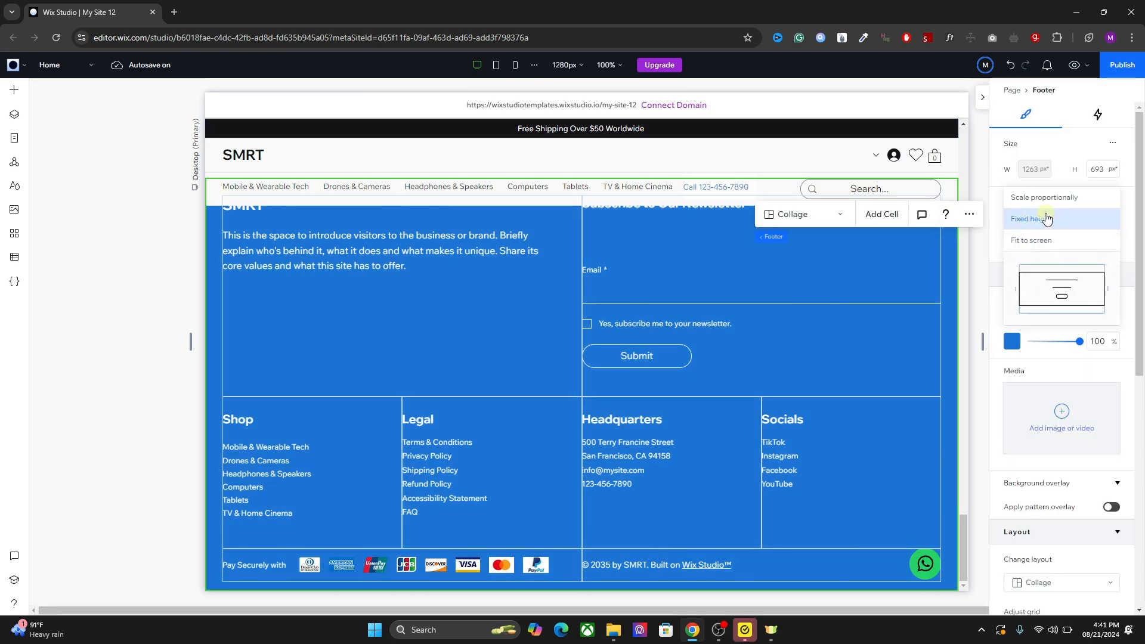
{"action": "left_click", "coordinate": [980, 99]}
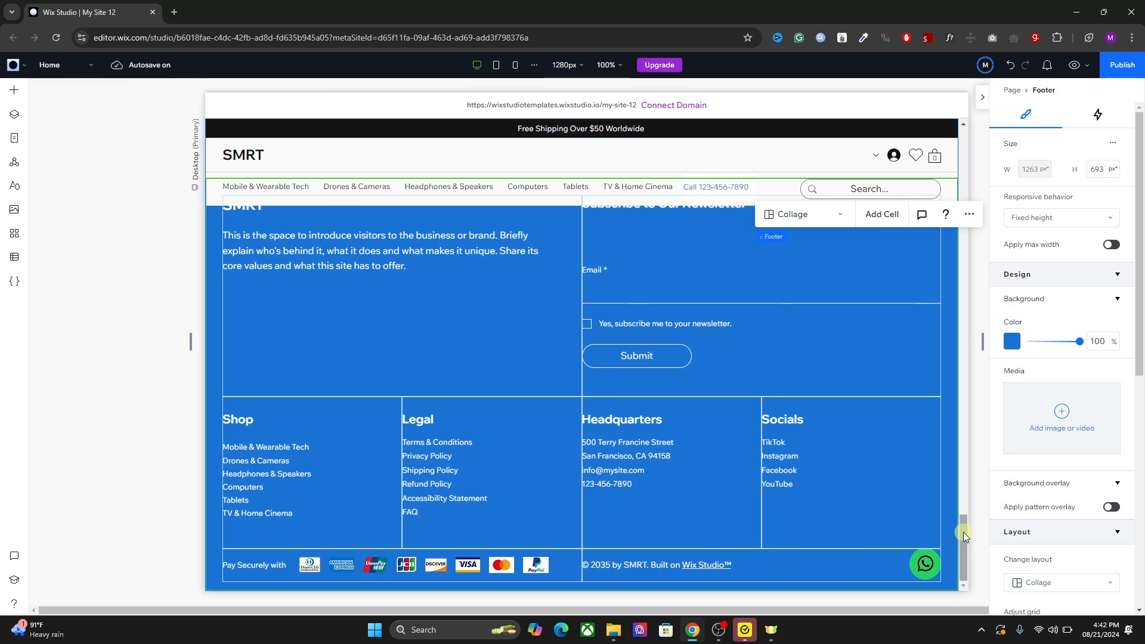
{"action": "left_click", "coordinate": [220, 300]}
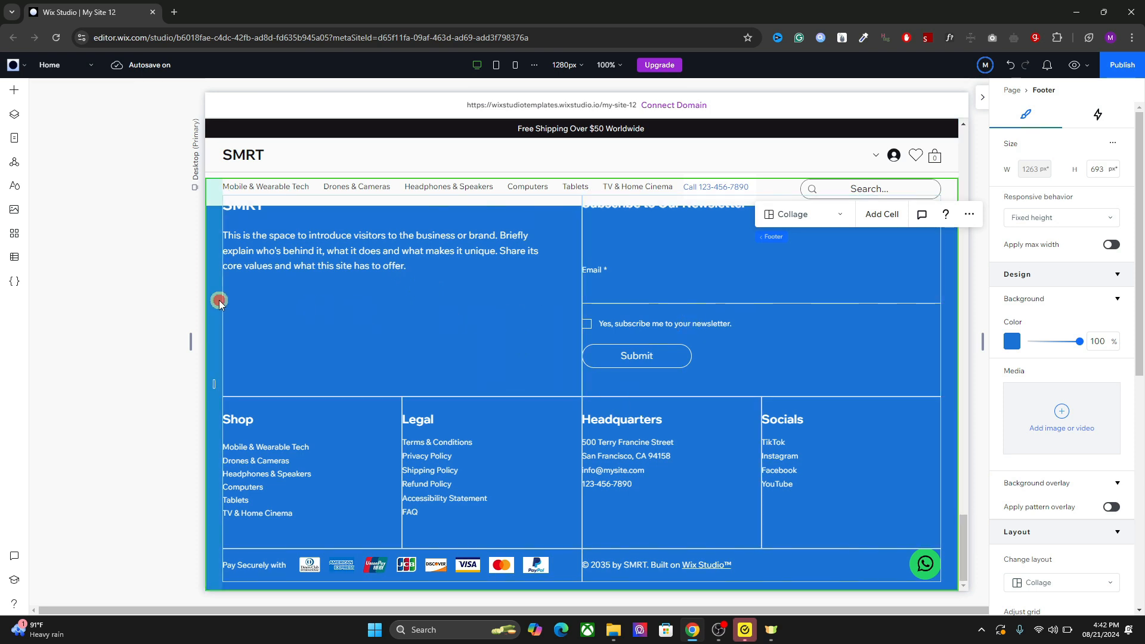
{"action": "left_click", "coordinate": [980, 97]}
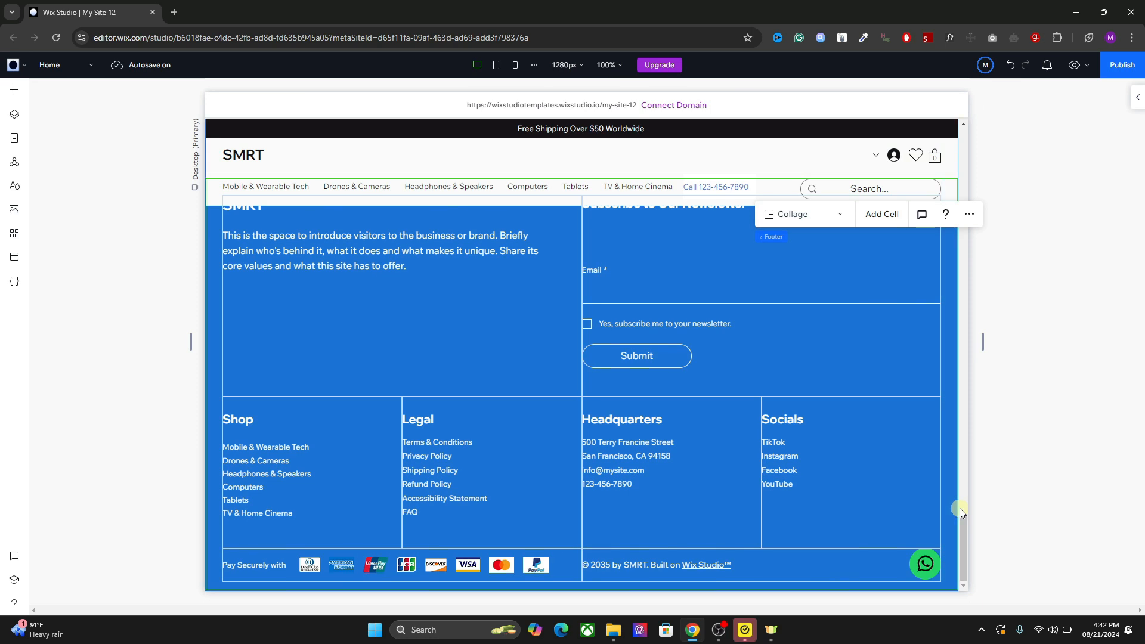
Compare the responsive behavior settings of the hero section and the footer, and look over the New Products area
{"action": "scroll", "coordinate": [961, 482], "scroll_direction": "up", "scroll_amount": 20}
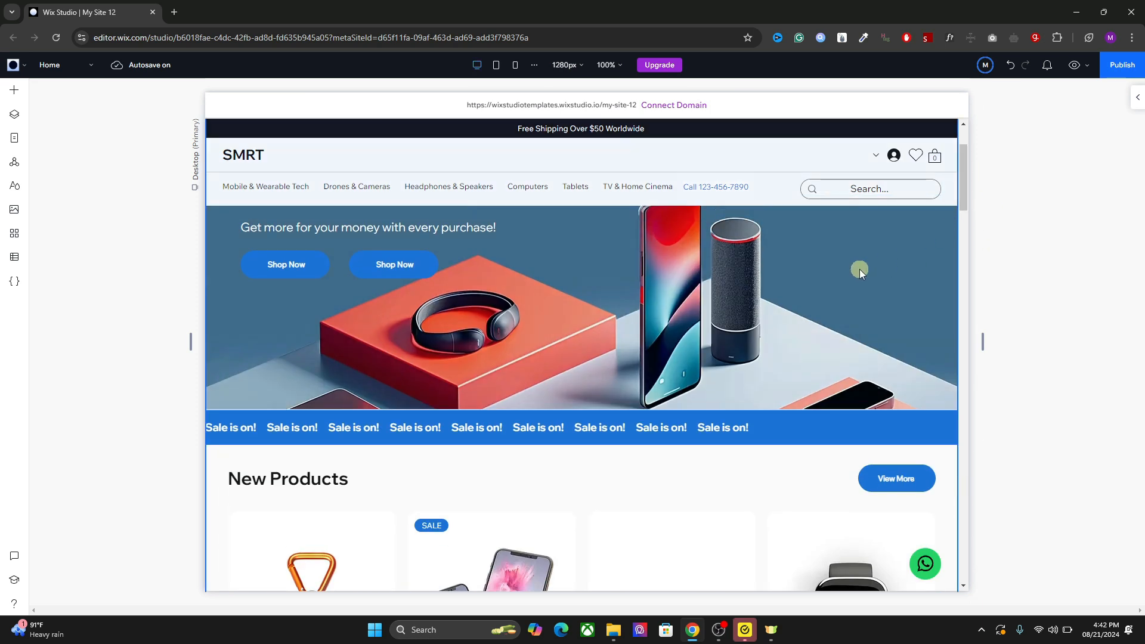
{"action": "scroll", "coordinate": [859, 270], "scroll_direction": "up", "scroll_amount": 2}
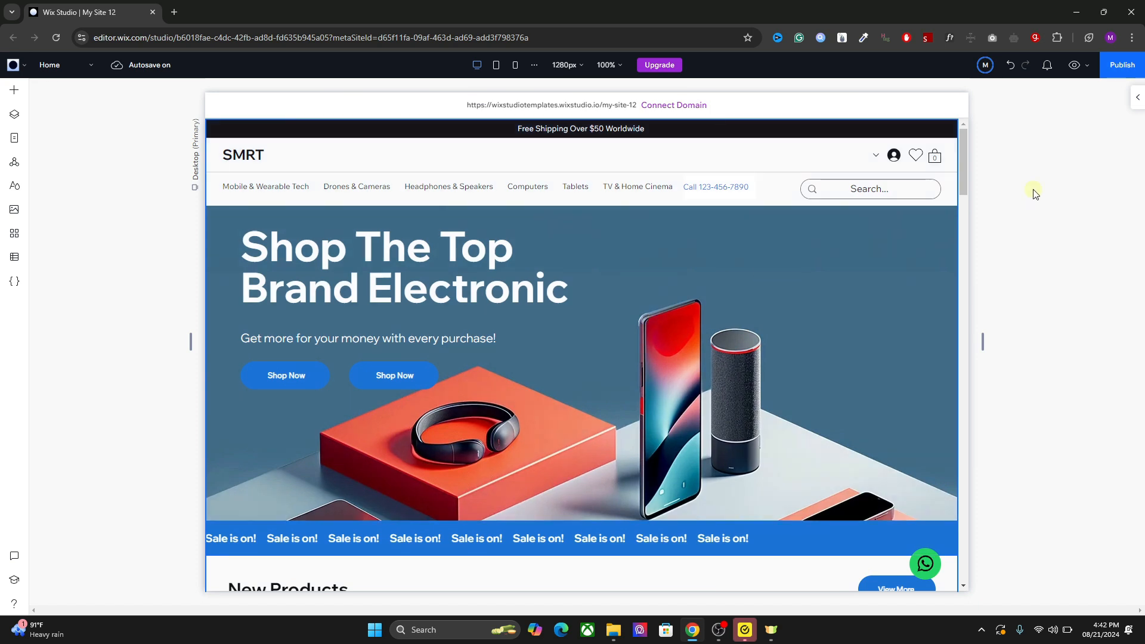
{"action": "left_click", "coordinate": [843, 275]}
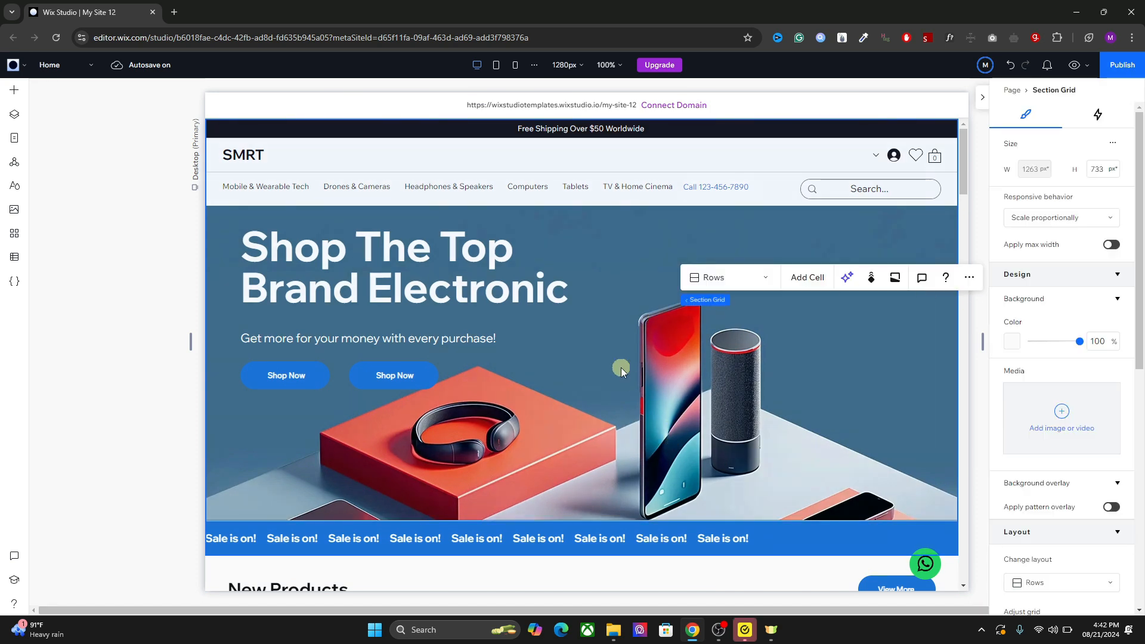
{"action": "left_click_drag", "start_coordinate": [962, 171], "coordinate": [970, 545]}
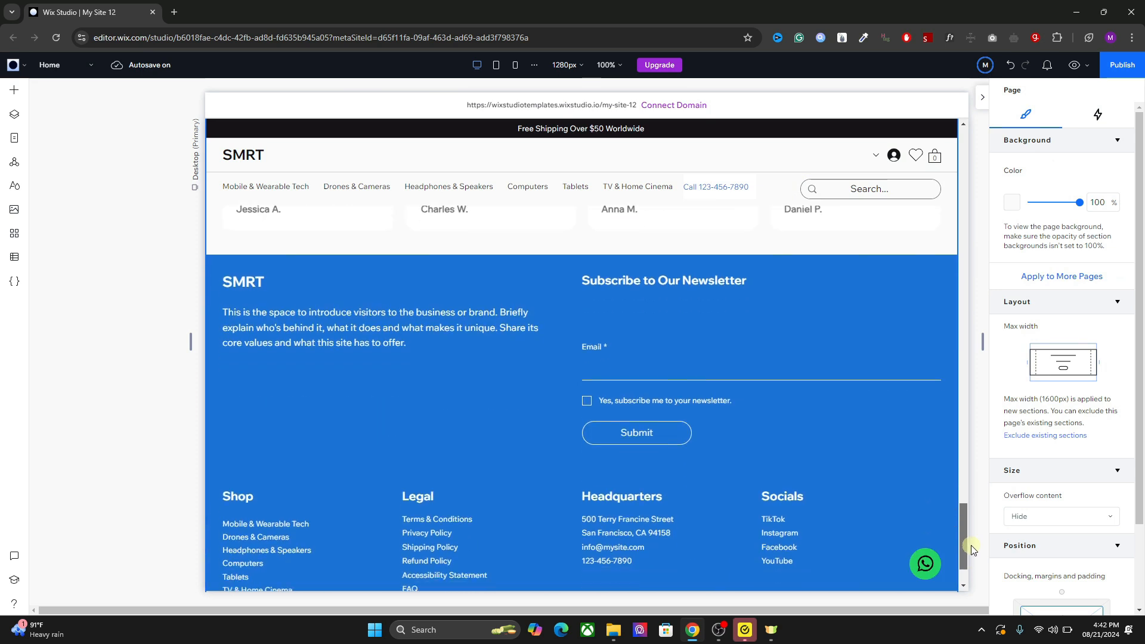
{"action": "left_click", "coordinate": [811, 257]}
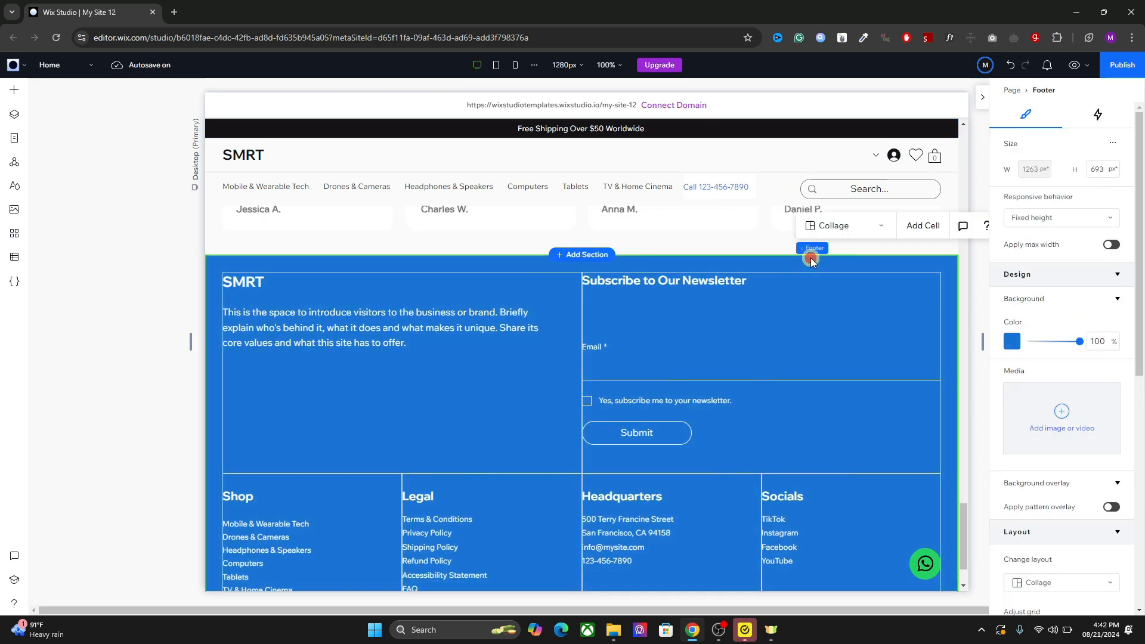
{"action": "left_click", "coordinate": [964, 477]}
{"action": "left_click_drag", "start_coordinate": [965, 476], "coordinate": [992, 162]}
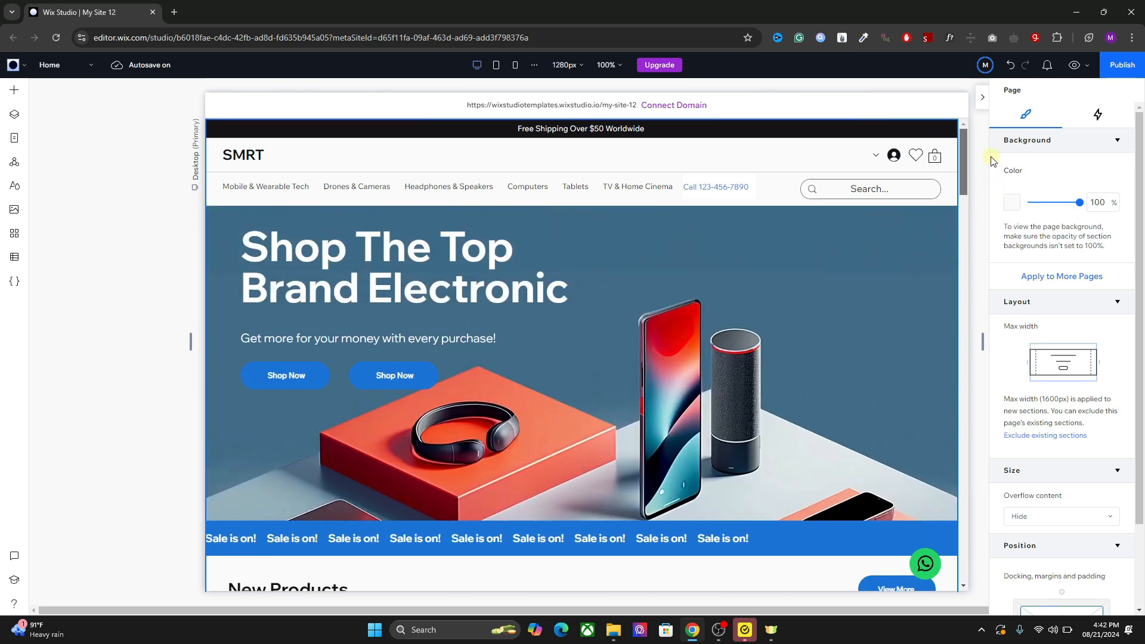
{"action": "scroll", "coordinate": [667, 345], "scroll_direction": "down", "scroll_amount": 5}
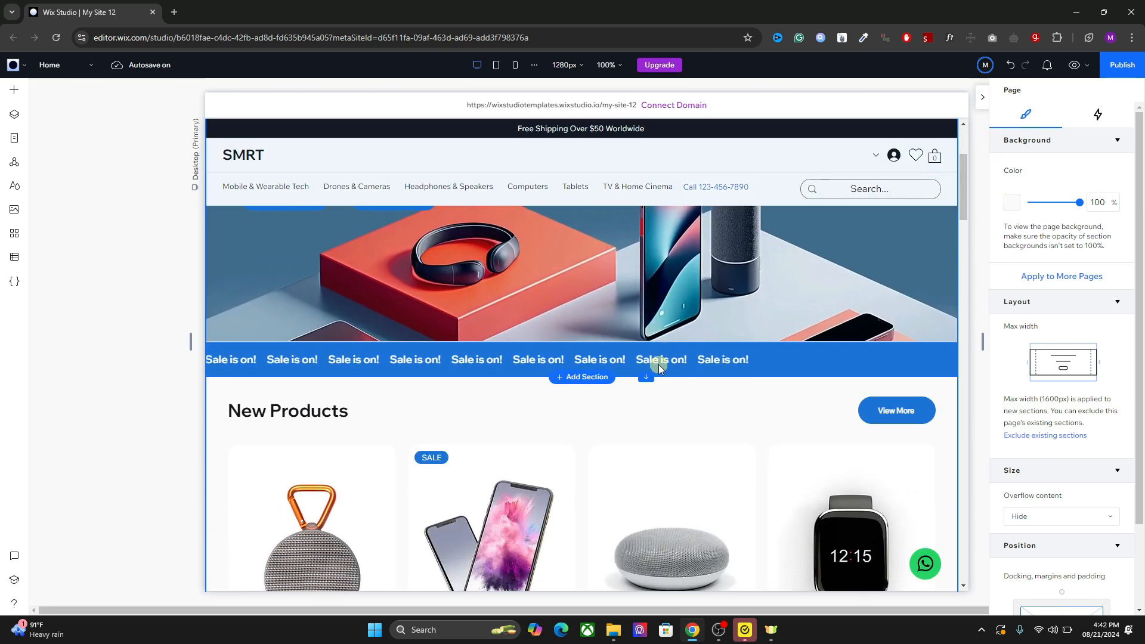
{"action": "scroll", "coordinate": [658, 371], "scroll_direction": "down", "scroll_amount": 1}
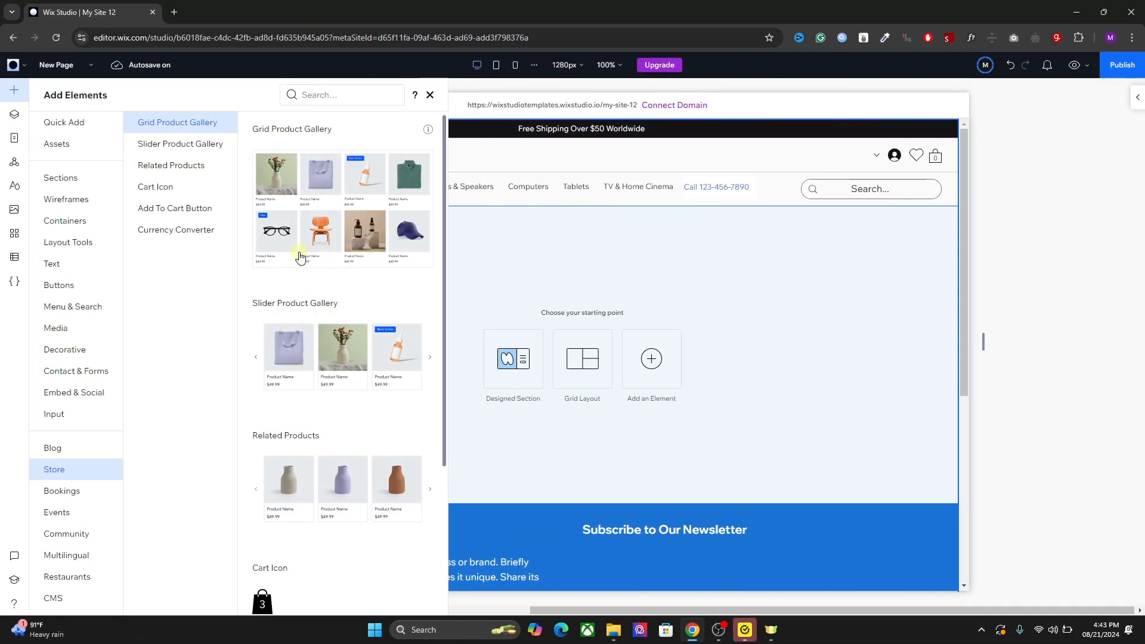
Add a Grid Product Gallery from the store elements to the blank section of the new page
{"action": "left_click_drag", "start_coordinate": [298, 255], "coordinate": [331, 316]}
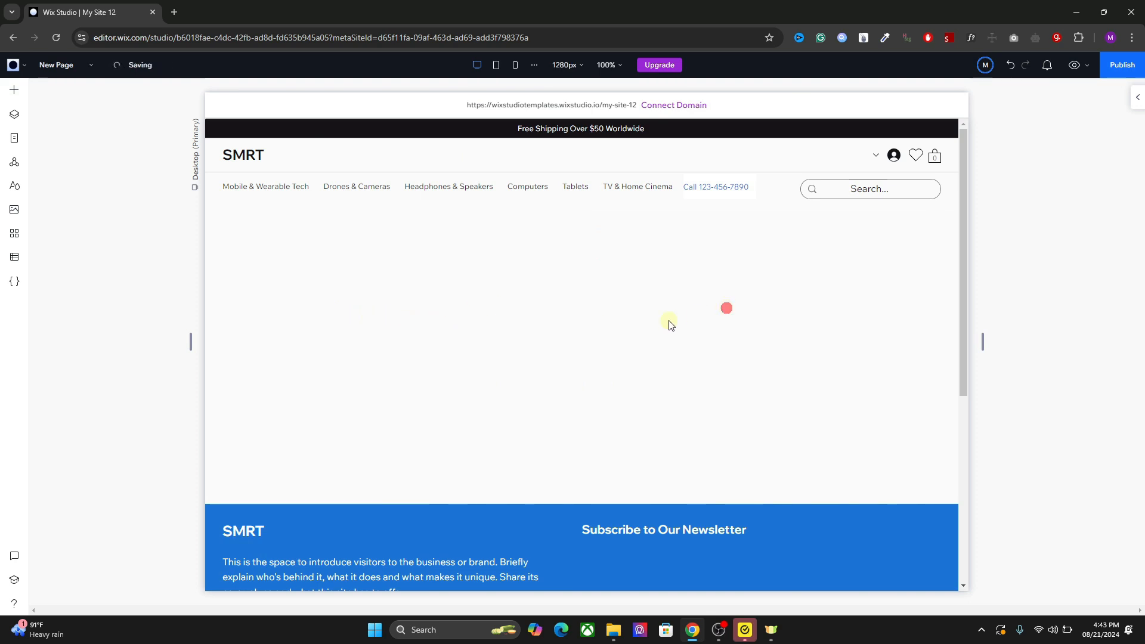
{"action": "left_click", "coordinate": [453, 325]}
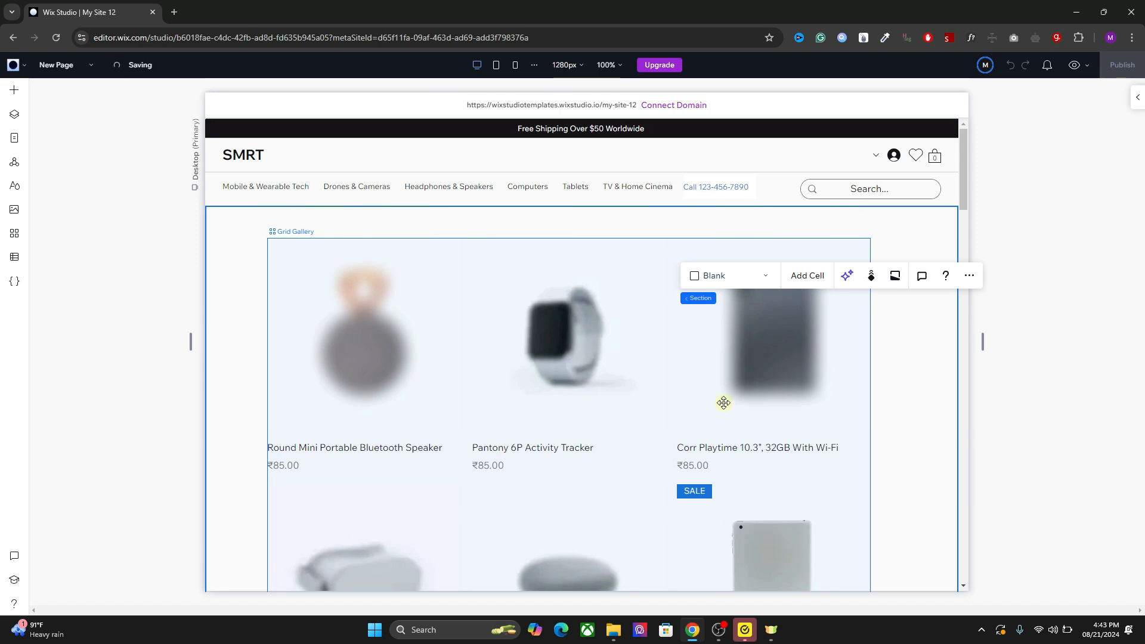
Try Fixed height as the product gallery section's responsive behavior and settle on Fit to screen
{"action": "left_click", "coordinate": [925, 220]}
{"action": "left_click", "coordinate": [1134, 98]}
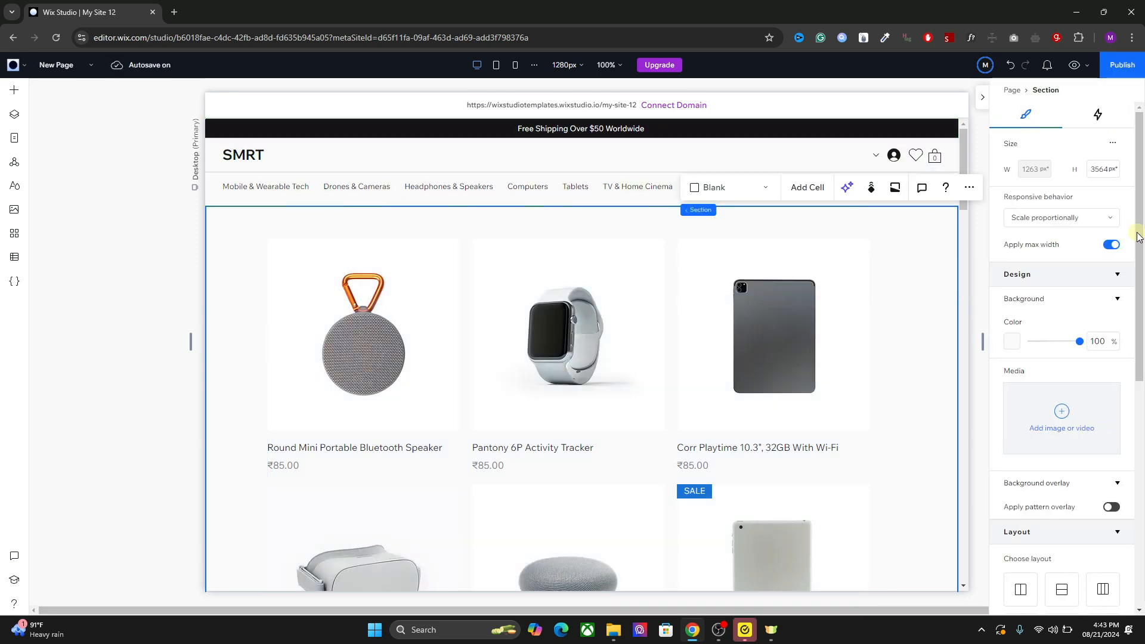
{"action": "left_click", "coordinate": [1085, 219]}
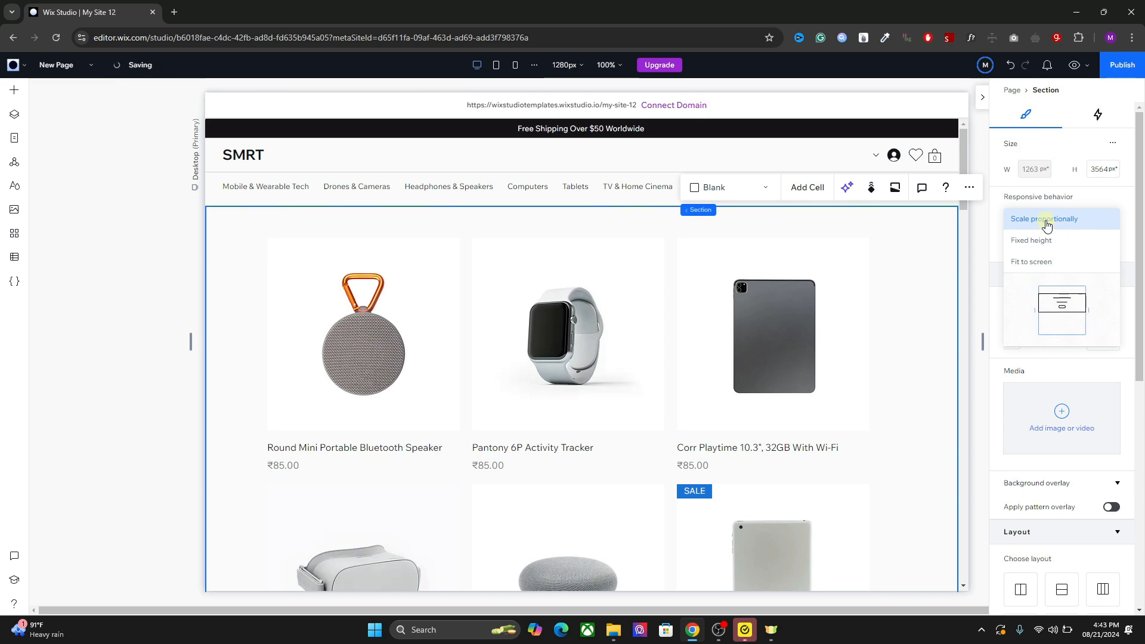
{"action": "left_click", "coordinate": [1045, 238]}
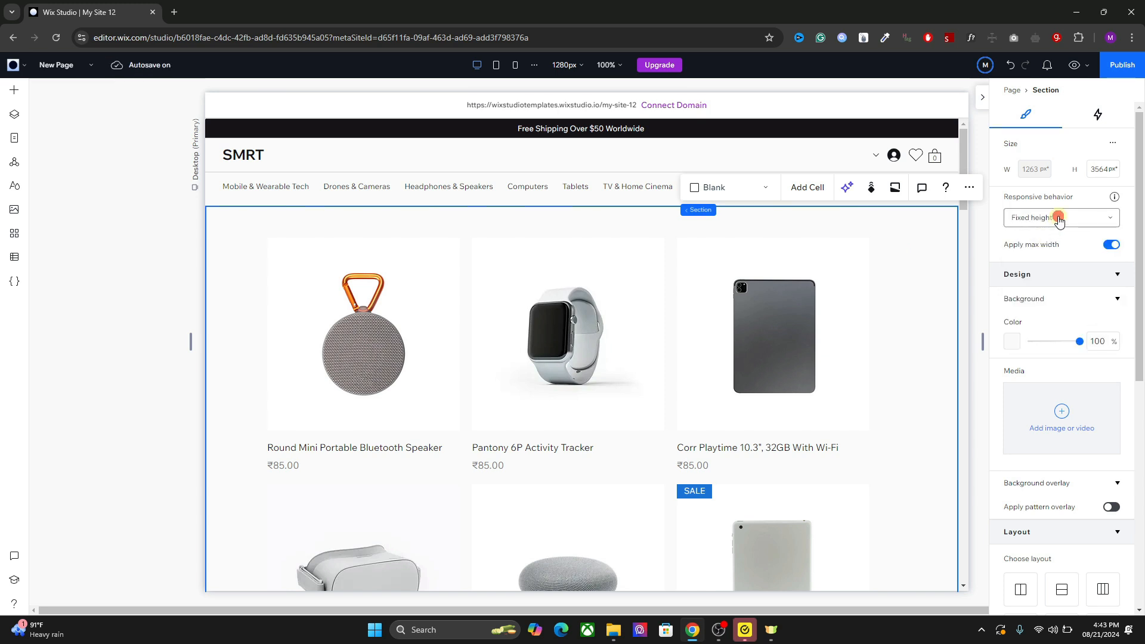
{"action": "left_click", "coordinate": [1058, 219]}
{"action": "left_click", "coordinate": [1030, 240]}
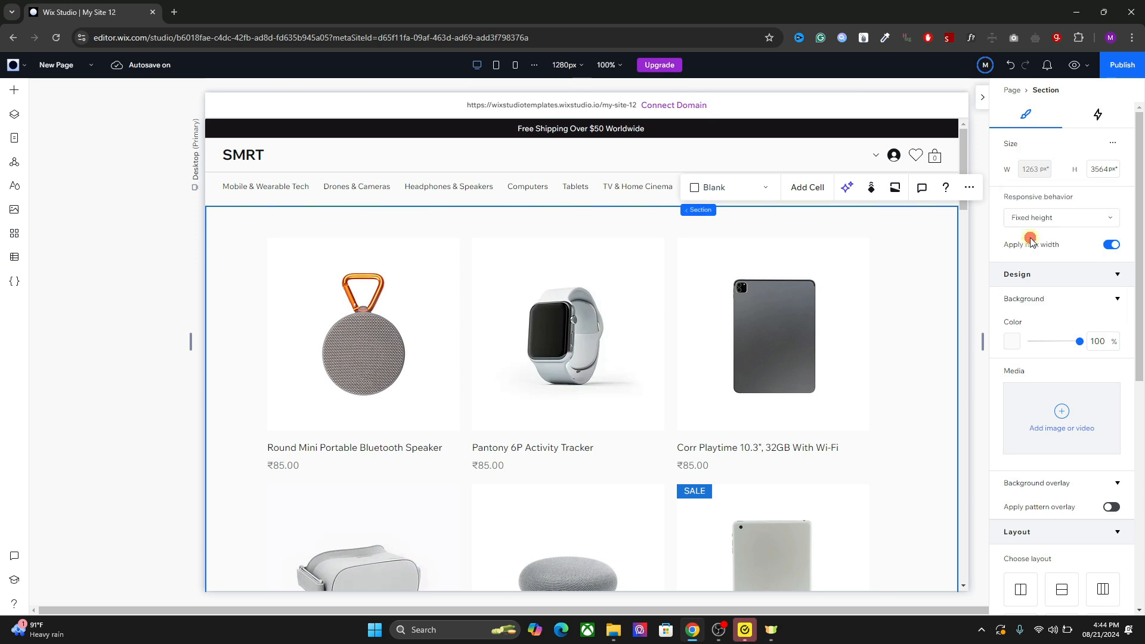
Inspect the responsive behavior of the product grid gallery and compare it with the setting of its parent section
{"action": "left_click", "coordinate": [740, 324]}
{"action": "scroll", "coordinate": [739, 324], "scroll_direction": "down", "scroll_amount": 7}
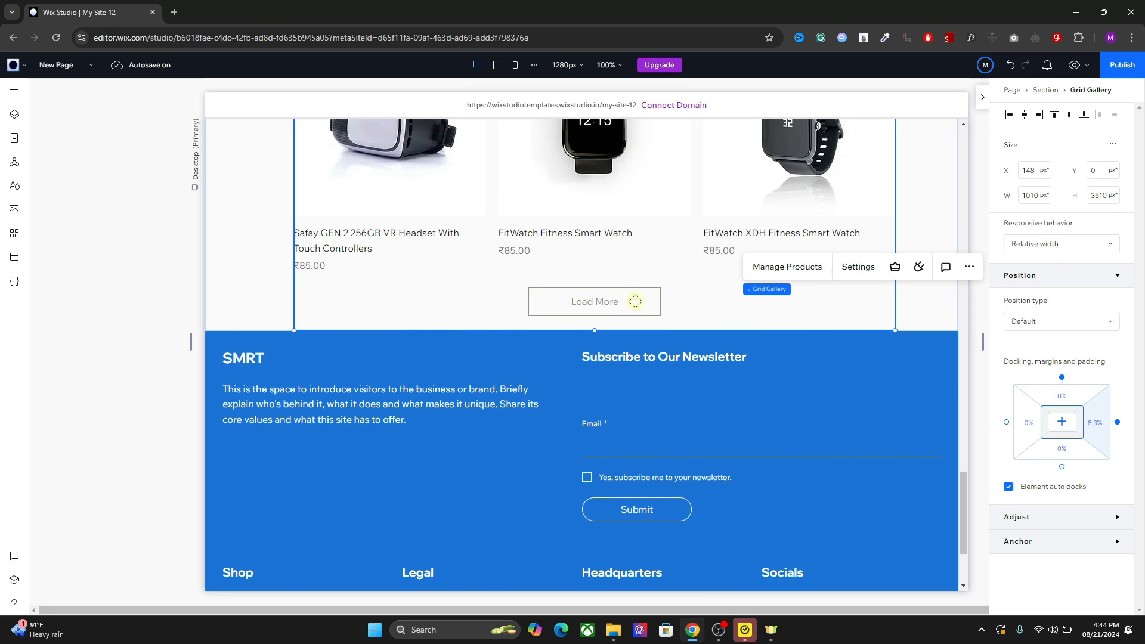
{"action": "left_click", "coordinate": [1057, 242]}
{"action": "left_click", "coordinate": [1058, 241]}
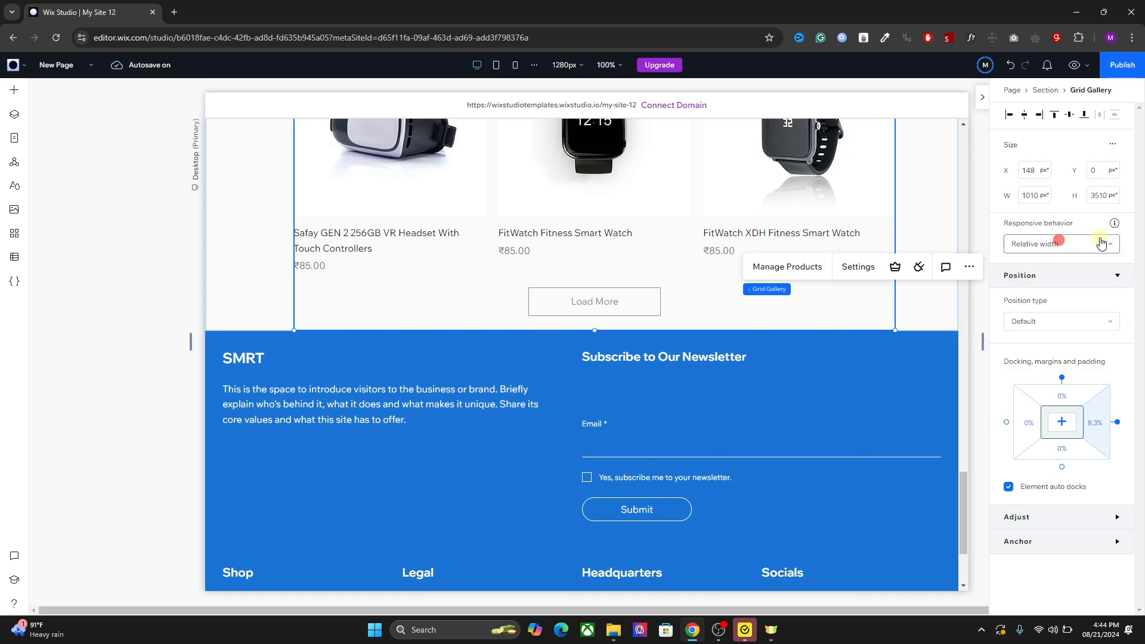
{"action": "left_click", "coordinate": [277, 253]}
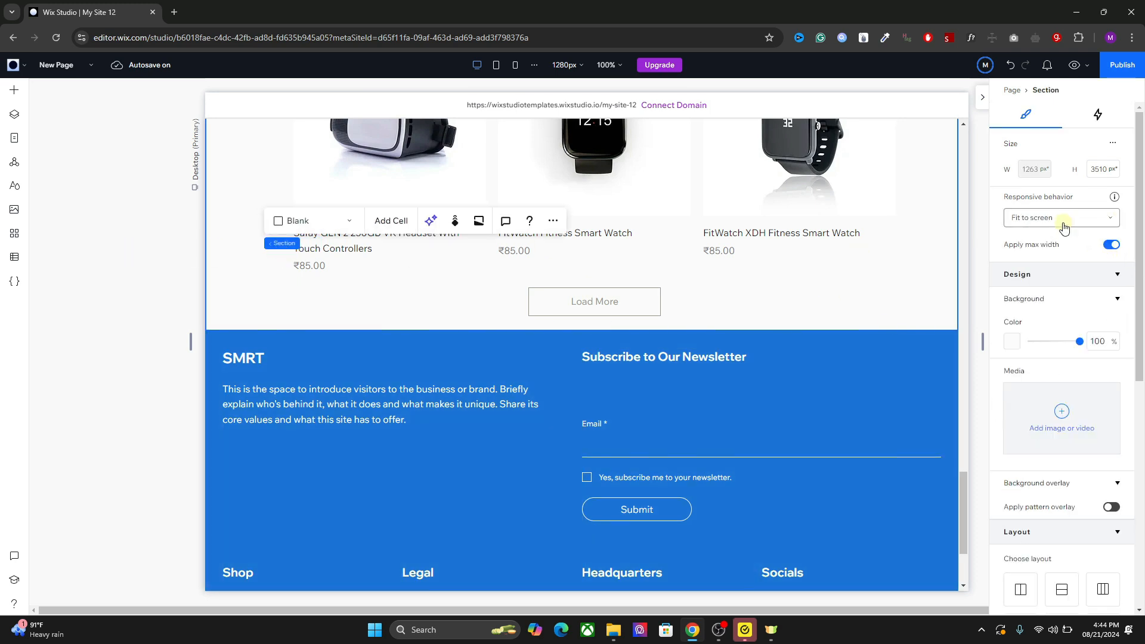
{"action": "left_click", "coordinate": [910, 272]}
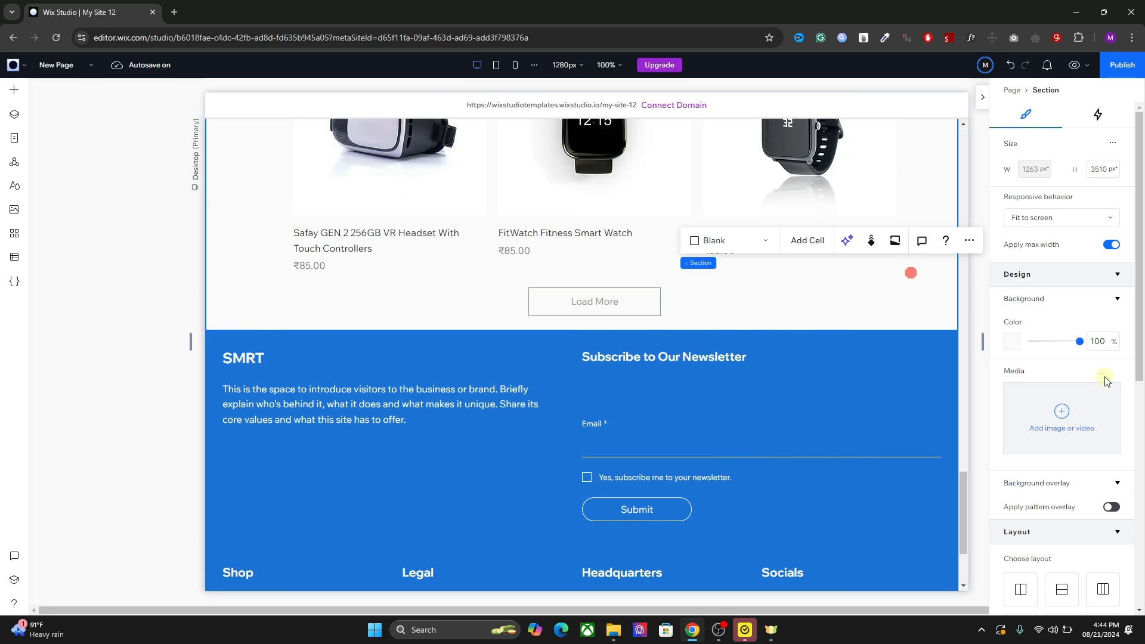
Set the grid gallery's bottom and top margins to 80 px each
{"action": "left_click", "coordinate": [868, 288]}
{"action": "left_click", "coordinate": [1053, 454]}
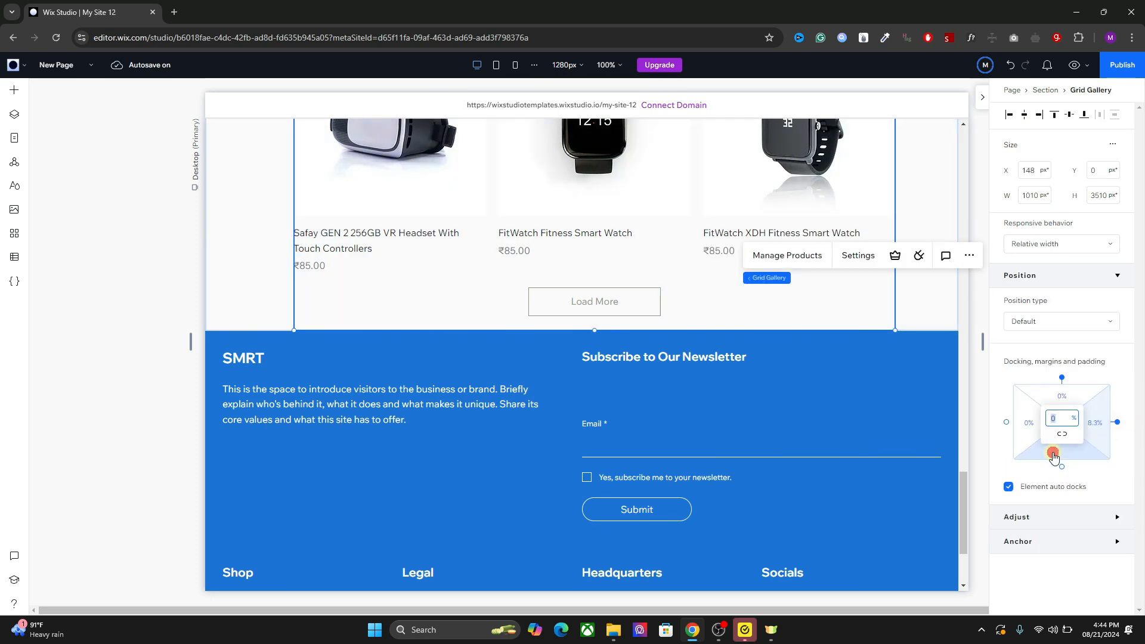
{"action": "left_click", "coordinate": [1073, 419]}
{"action": "left_click", "coordinate": [1019, 401]}
{"action": "left_click", "coordinate": [1050, 421]}
{"action": "left_click", "coordinate": [1074, 391]}
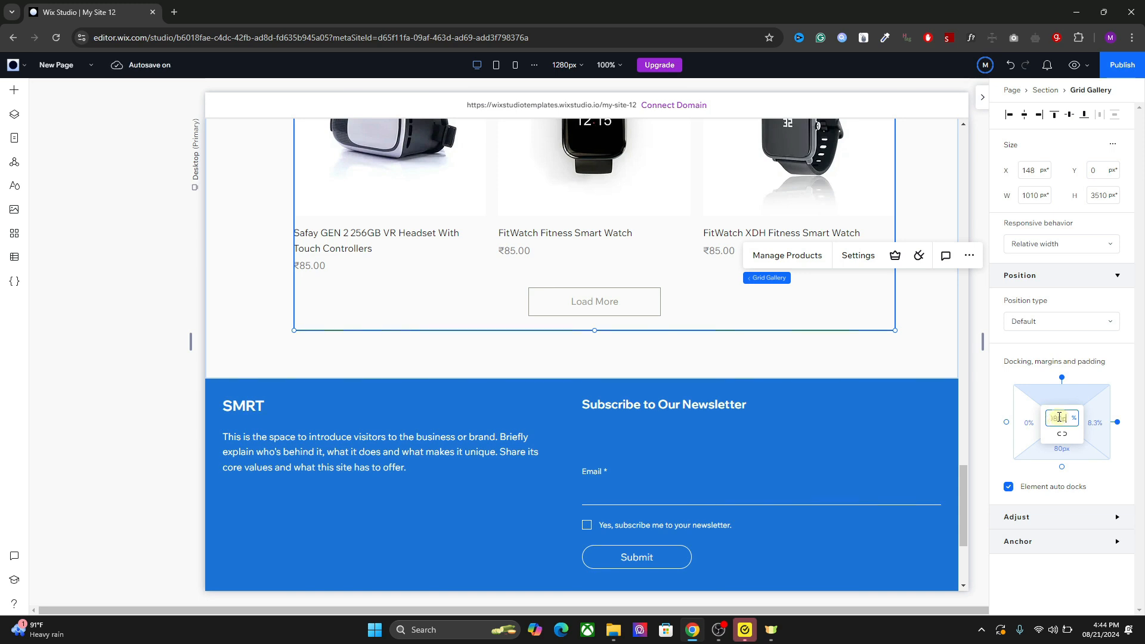
{"action": "key", "text": "Return"}
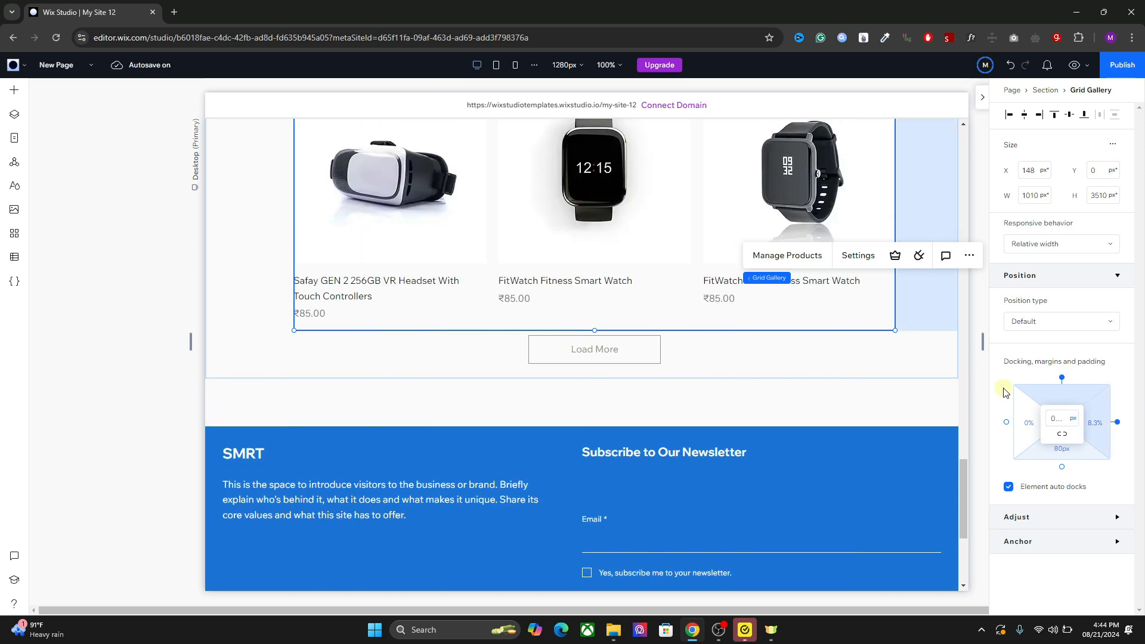
{"action": "left_click", "coordinate": [982, 96]}
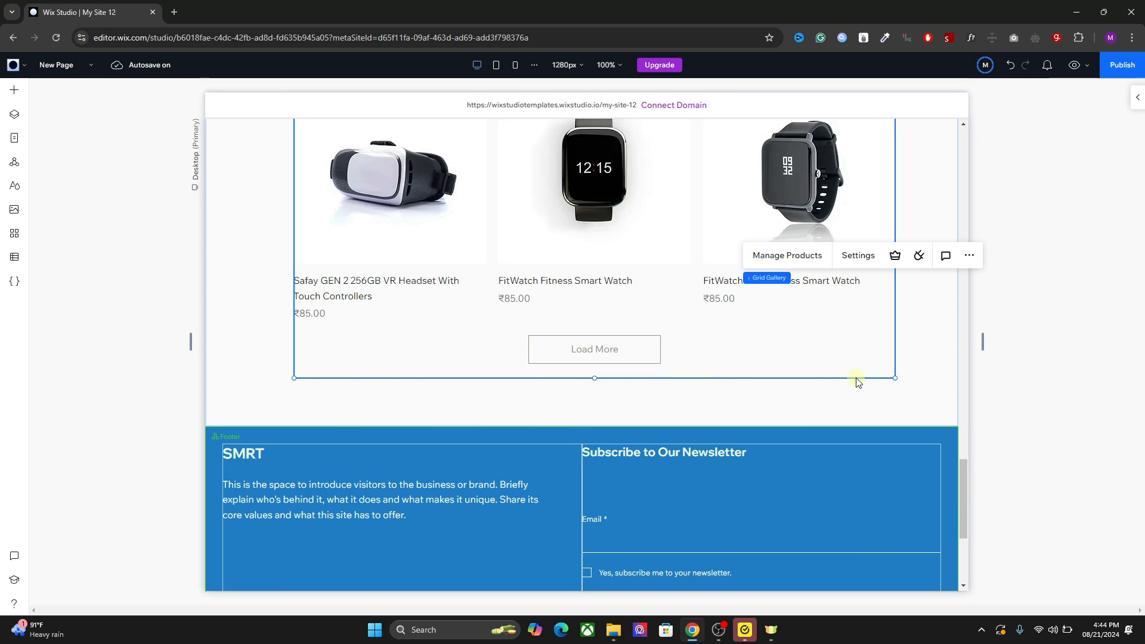
Review the gallery's spacing up to the top of the page, and check the responsive settings of the gallery and its section
{"action": "scroll", "coordinate": [842, 393], "scroll_direction": "up", "scroll_amount": 1}
{"action": "scroll", "coordinate": [843, 392], "scroll_direction": "up", "scroll_amount": 6}
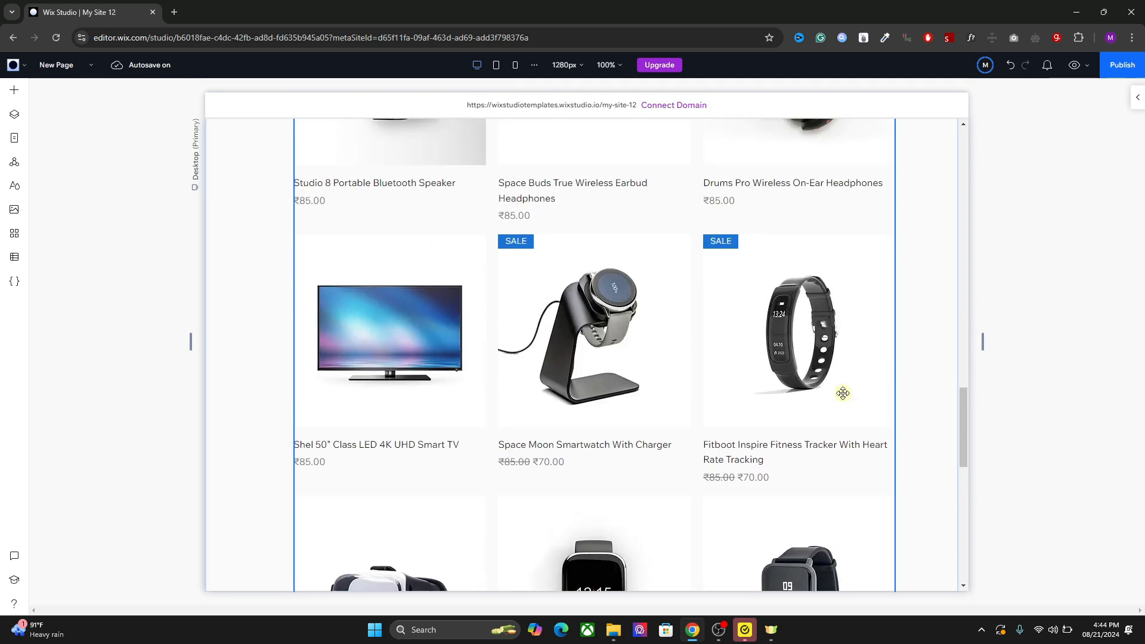
{"action": "scroll", "coordinate": [842, 393], "scroll_direction": "up", "scroll_amount": 15}
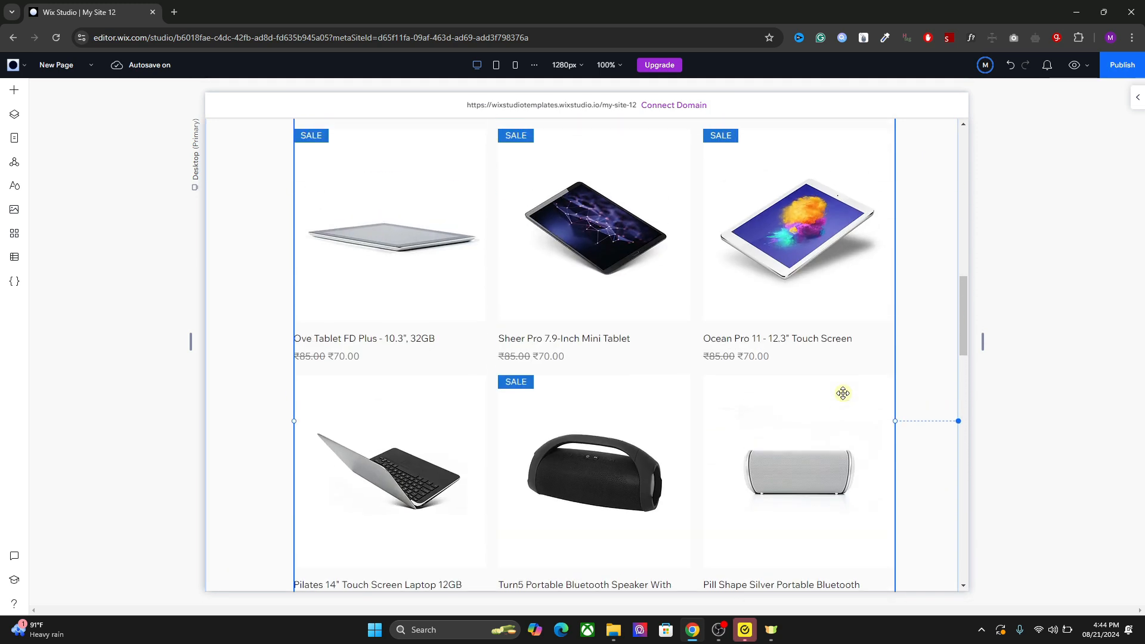
{"action": "scroll", "coordinate": [842, 393], "scroll_direction": "up", "scroll_amount": 5}
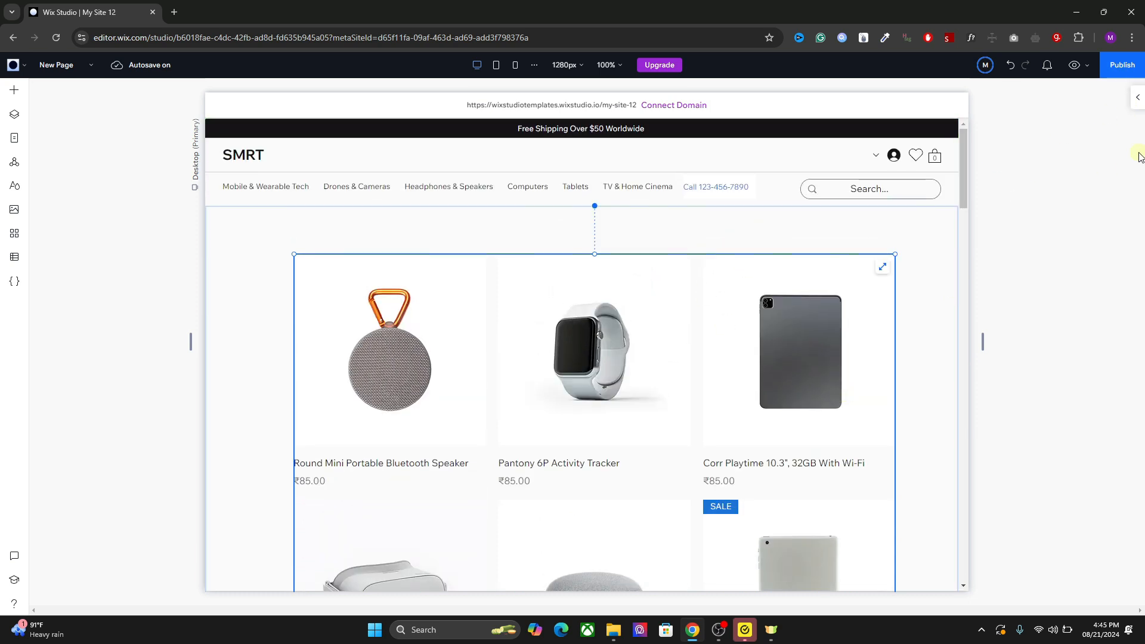
{"action": "left_click", "coordinate": [1137, 103]}
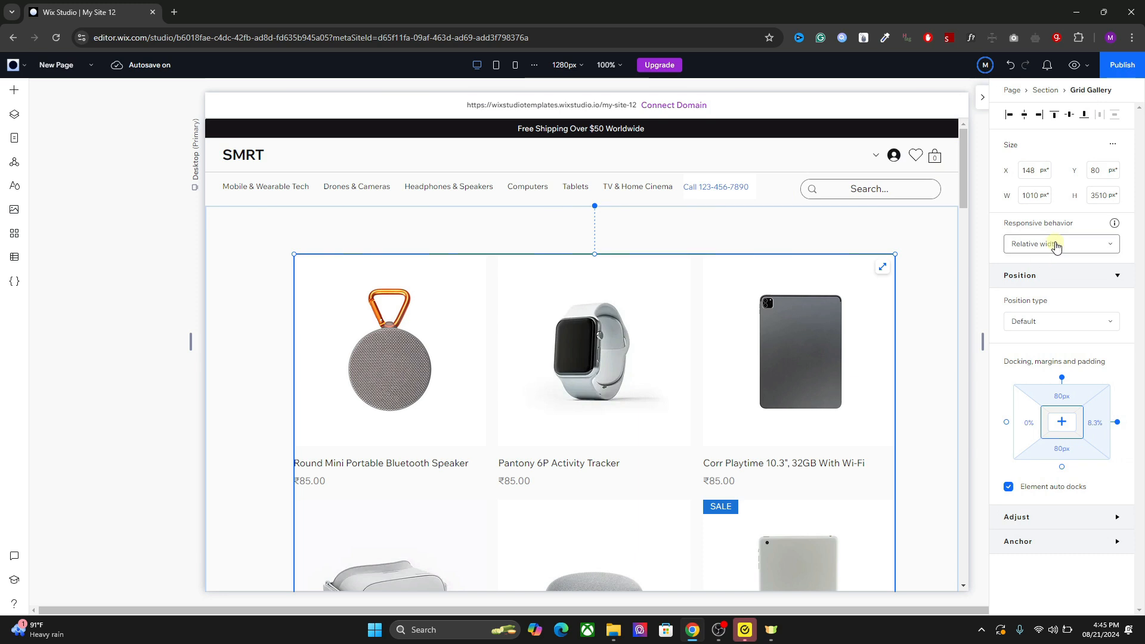
{"action": "left_click", "coordinate": [938, 223]}
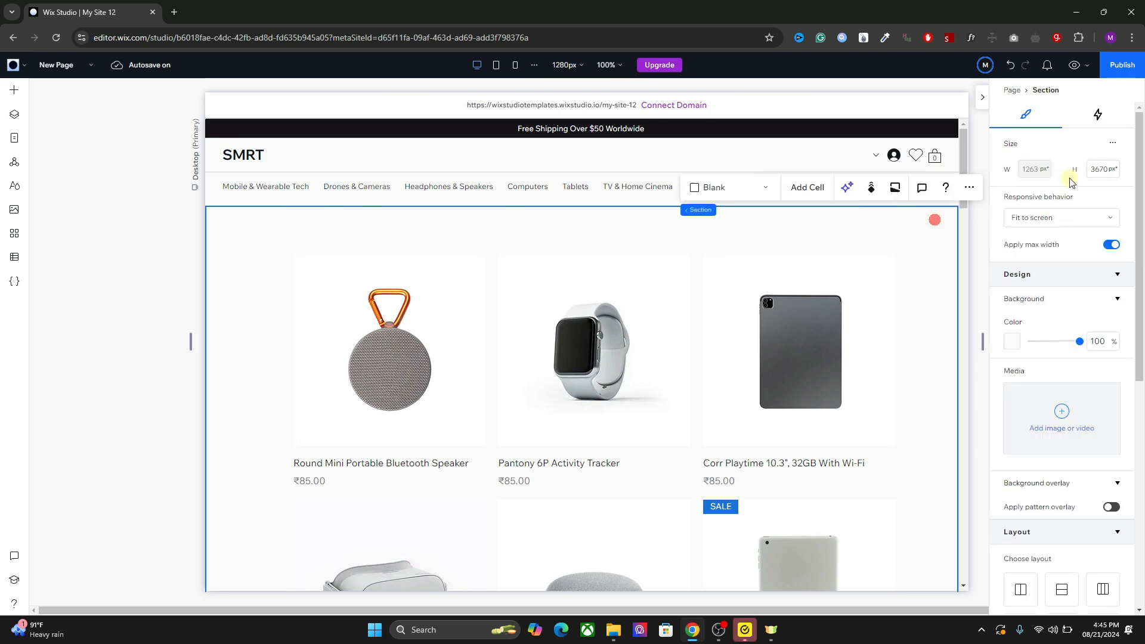
Check the responsive behavior options available for the product gallery section, leaving Fit to screen selected
{"action": "left_click", "coordinate": [1063, 216]}
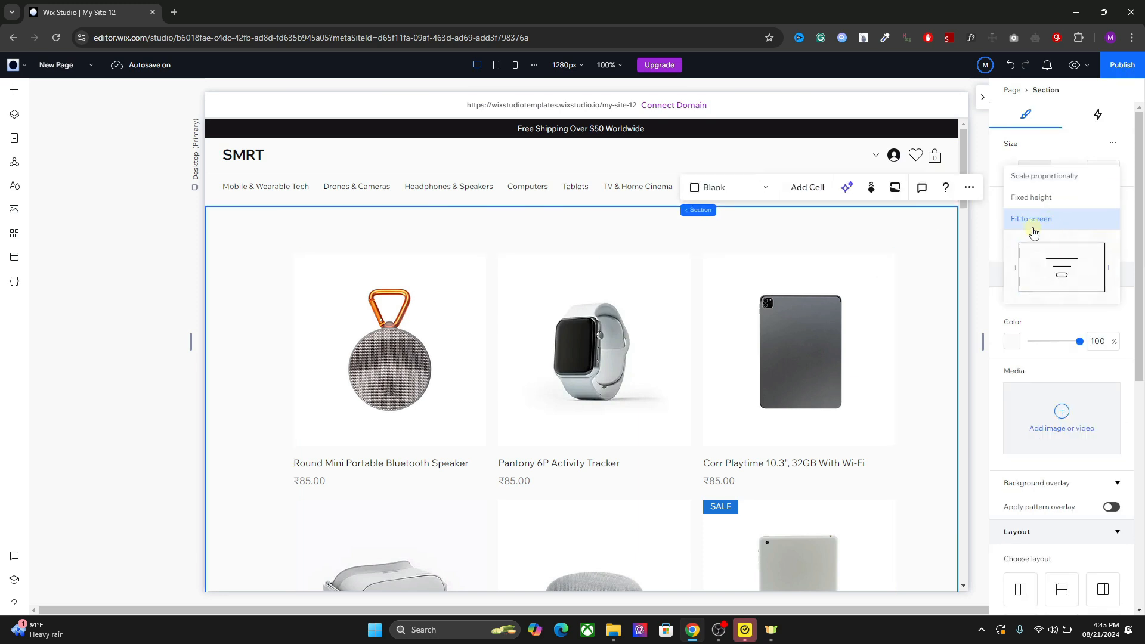
{"action": "left_click", "coordinate": [982, 97]}
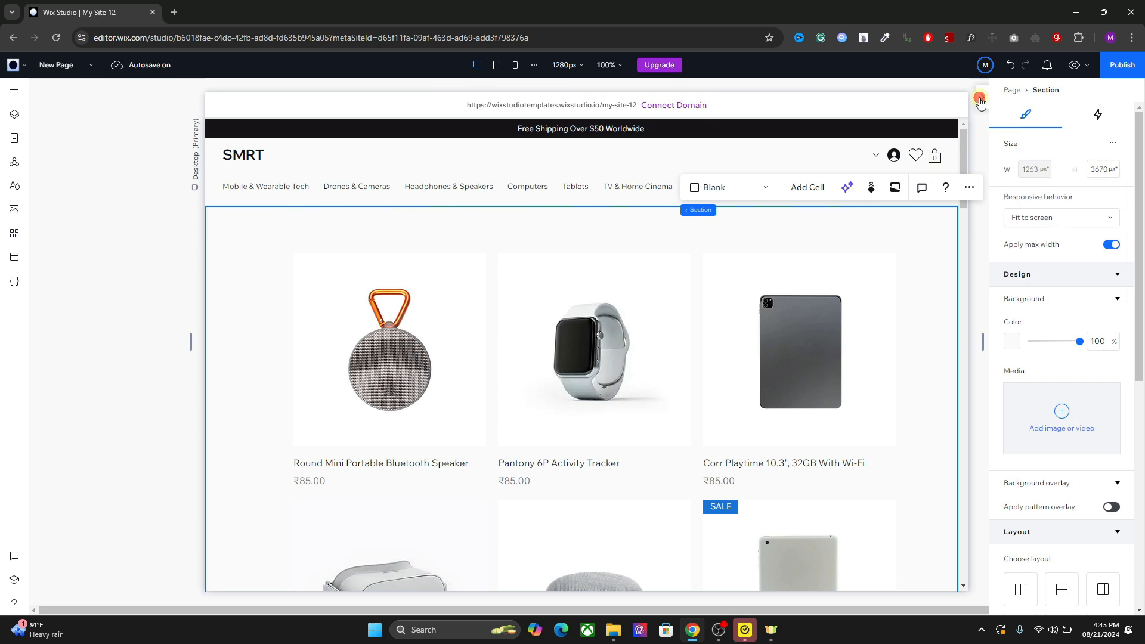
{"action": "left_click", "coordinate": [981, 97]}
Add a basic Get Started button to the section, centered in the space between the product gallery and the footer
{"action": "left_click_drag", "start_coordinate": [963, 147], "coordinate": [928, 485]}
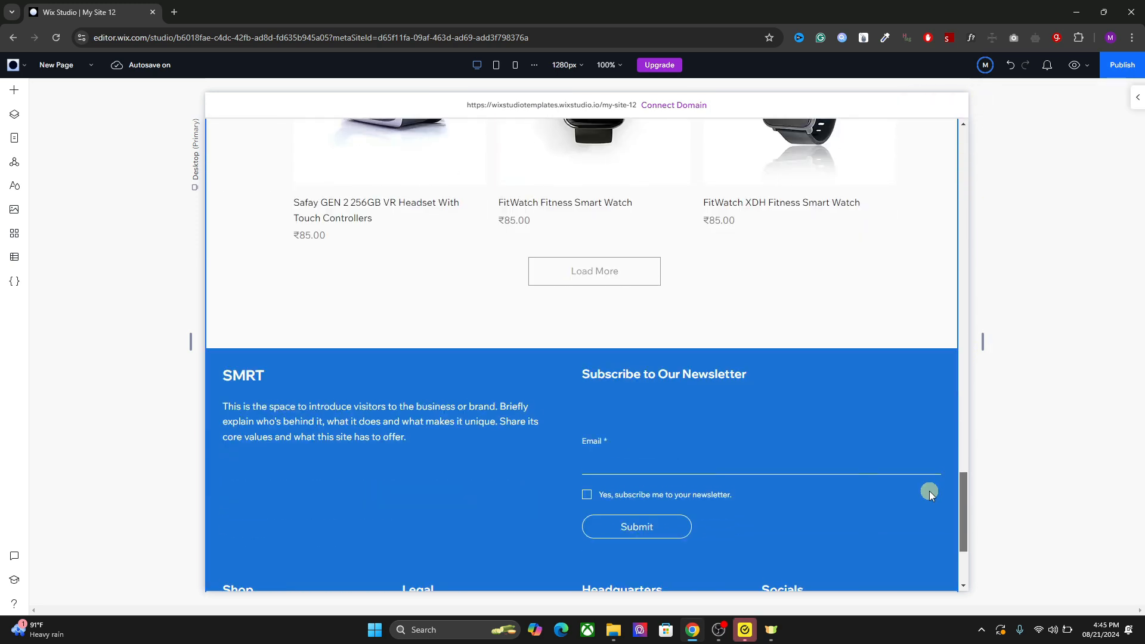
{"action": "left_click", "coordinate": [646, 268]}
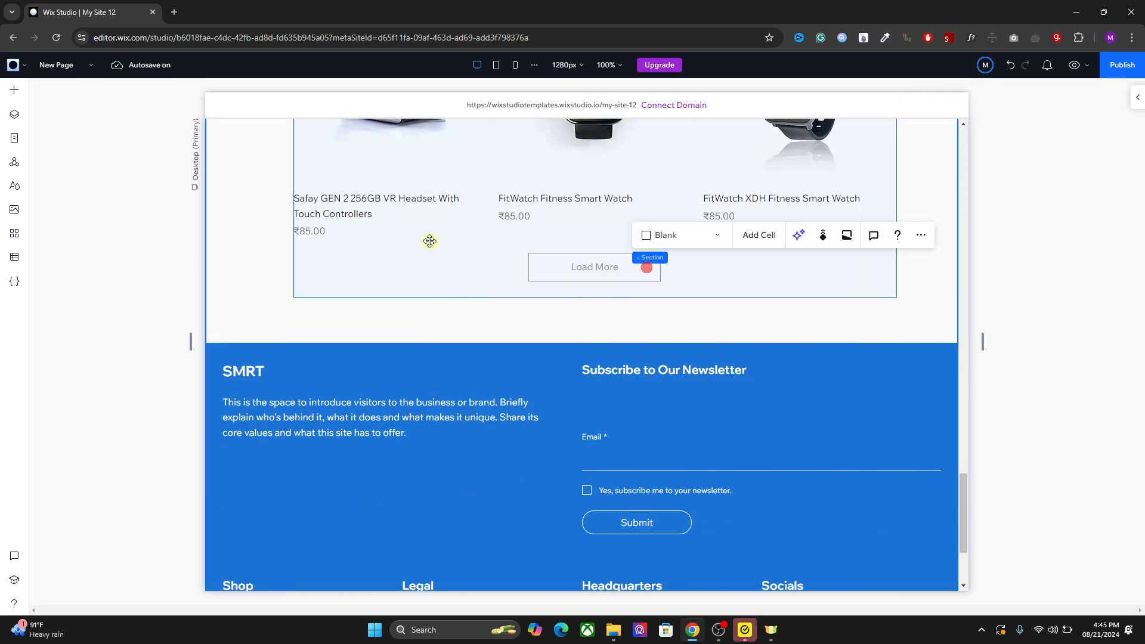
{"action": "left_click", "coordinate": [310, 208]}
{"action": "left_click", "coordinate": [11, 89]}
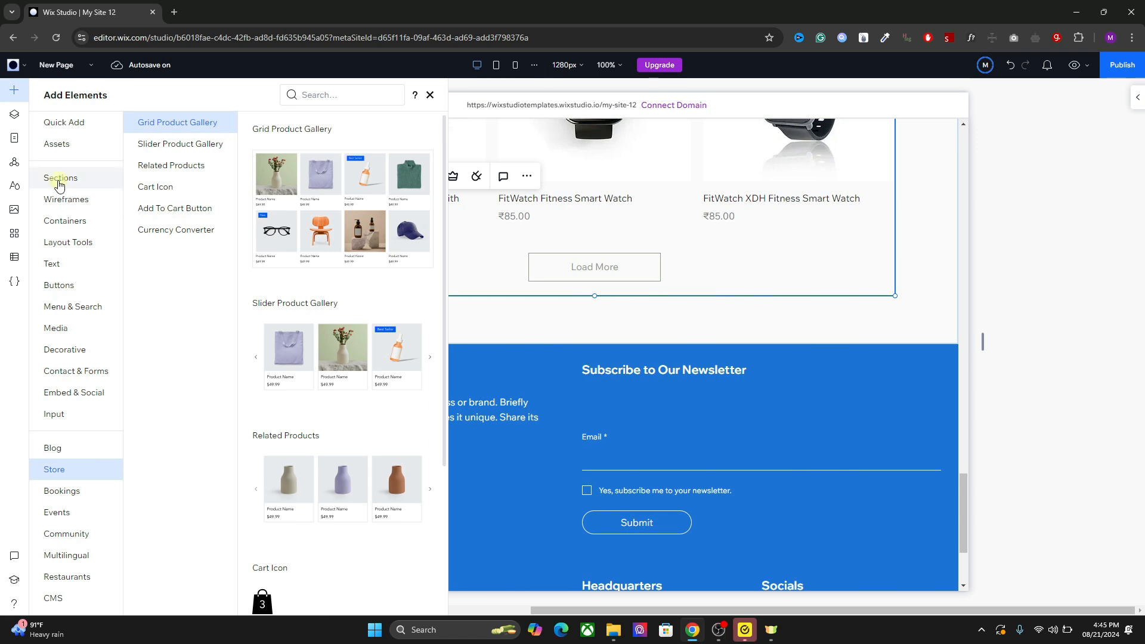
{"action": "left_click", "coordinate": [71, 285]}
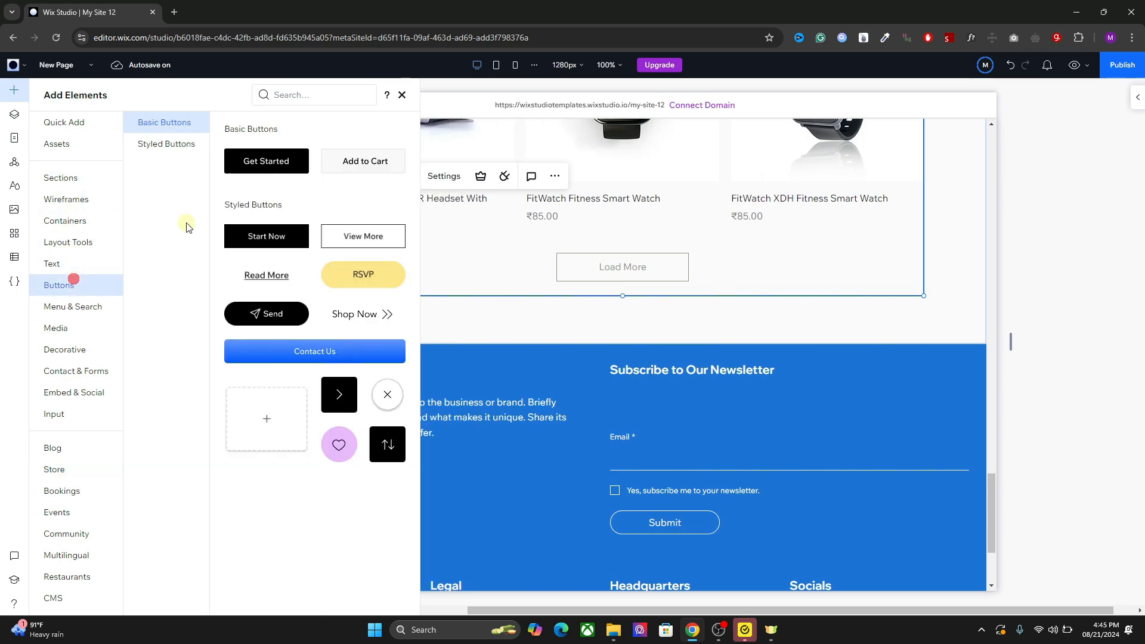
{"action": "left_click_drag", "start_coordinate": [276, 167], "coordinate": [576, 325]}
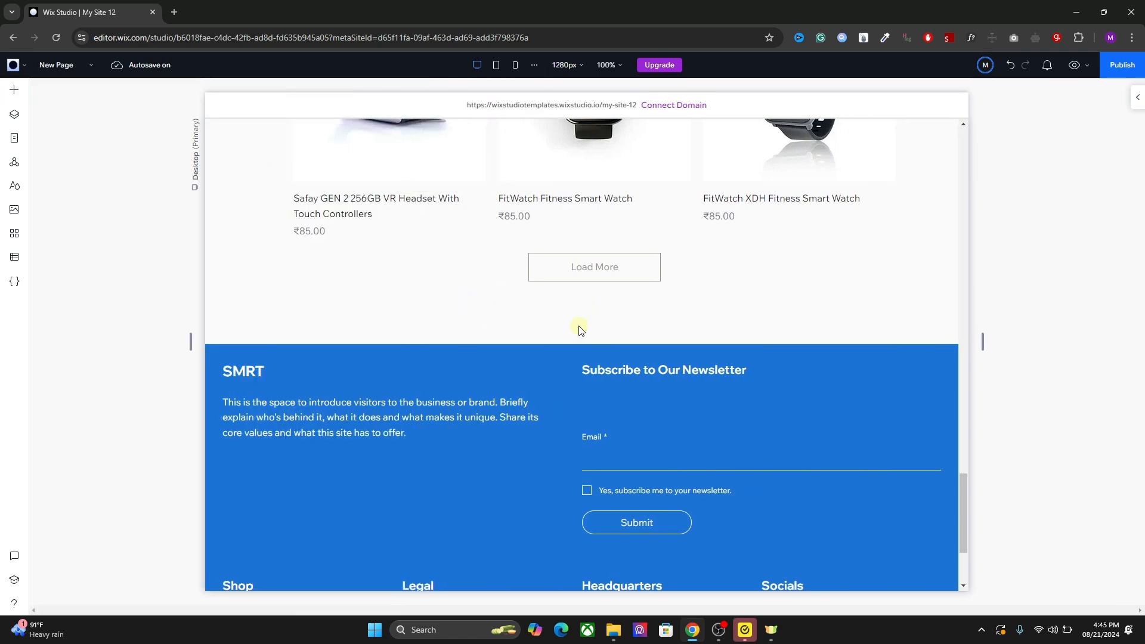
Stack the grid gallery and the Get Started button together vertically
{"action": "left_click", "coordinate": [715, 232]}
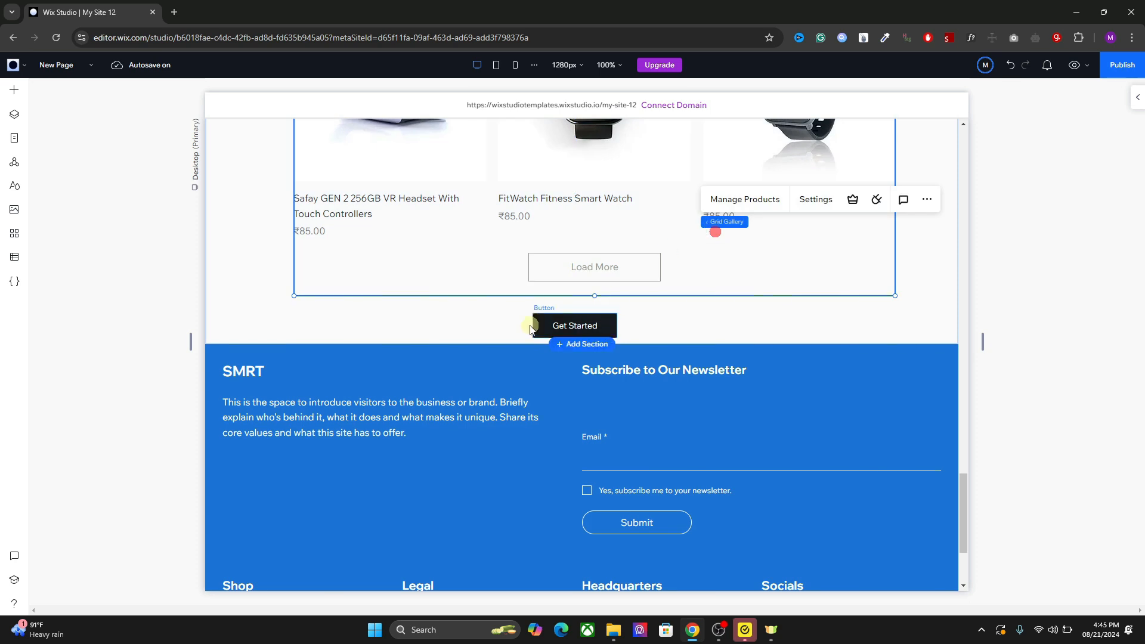
{"action": "left_click", "coordinate": [549, 330]}
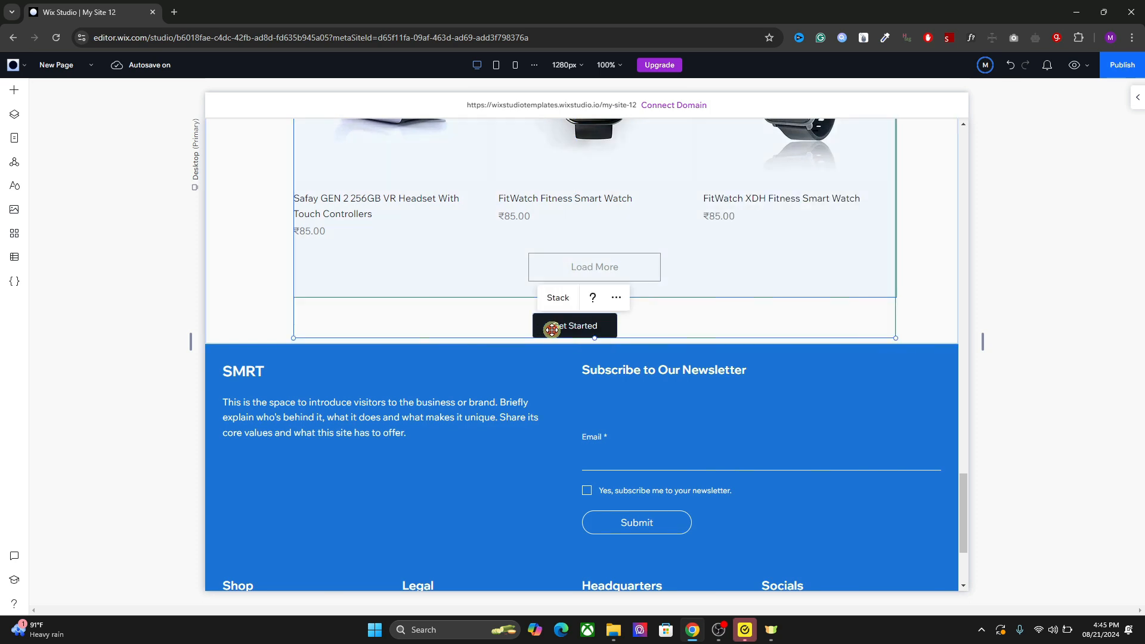
{"action": "left_click", "coordinate": [554, 298]}
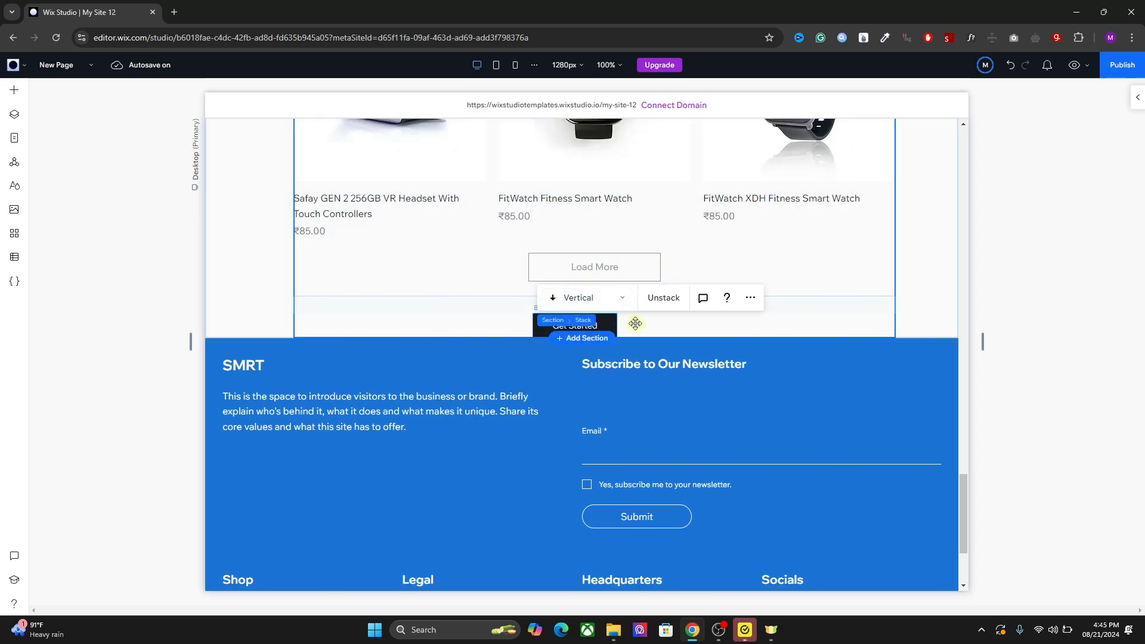
Inspect the responsive behavior of the gallery and button stack and of its parent section
{"action": "left_click", "coordinate": [1137, 97]}
{"action": "left_click", "coordinate": [1037, 270]}
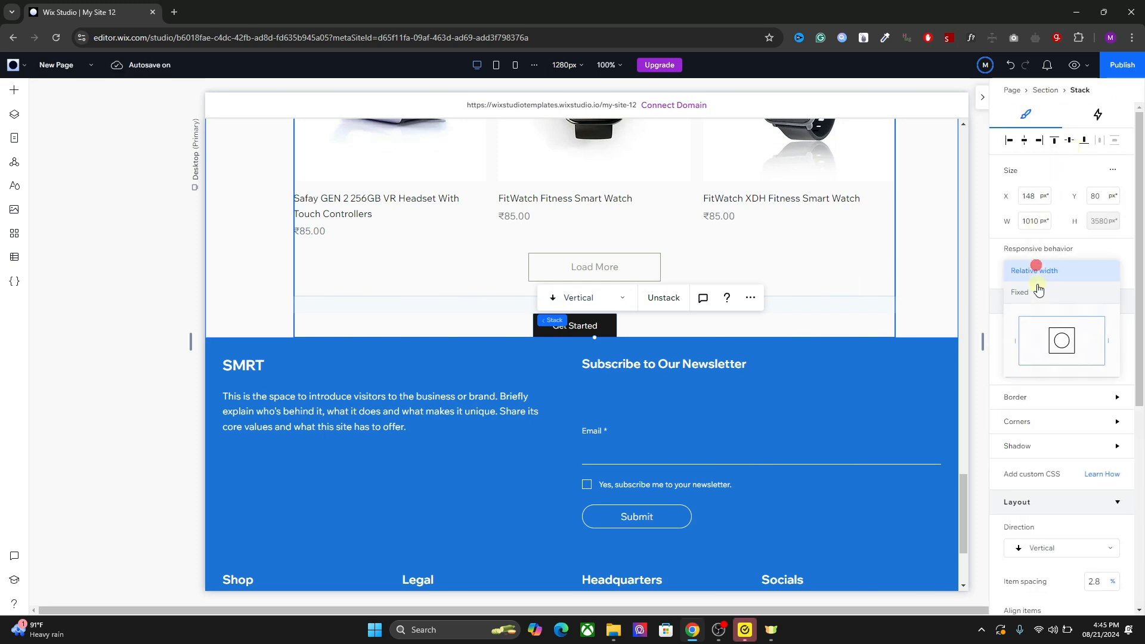
{"action": "left_click", "coordinate": [940, 248]}
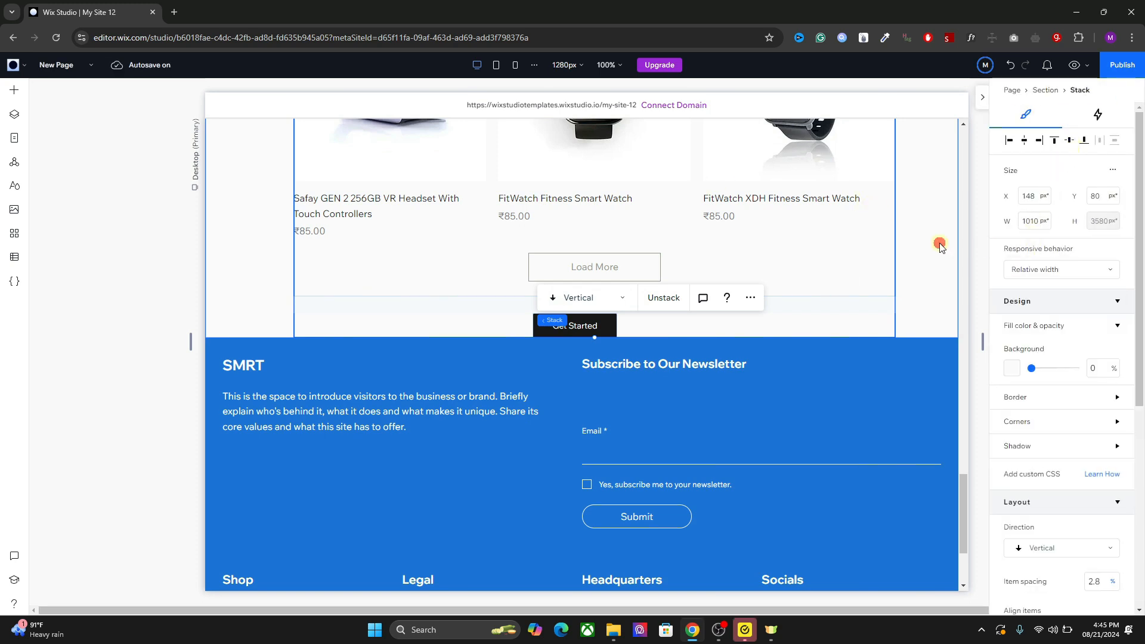
{"action": "left_click", "coordinate": [940, 247]}
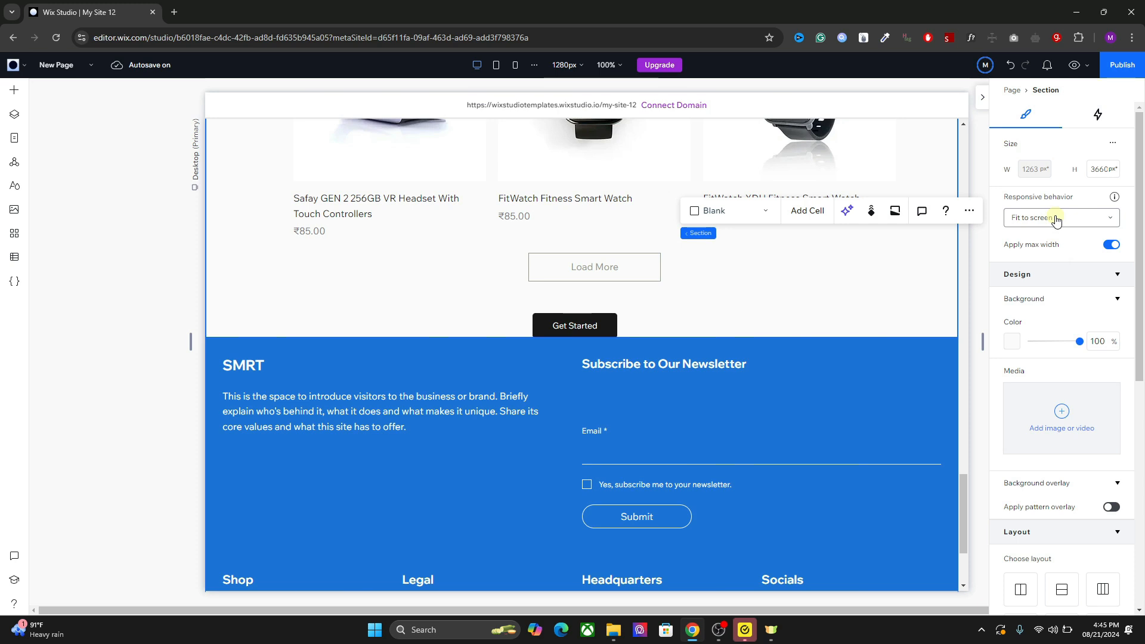
Set the bottom and top margins of the gallery and button stack to 40 px each
{"action": "left_click", "coordinate": [603, 266]}
{"action": "scroll", "coordinate": [692, 266], "scroll_direction": "down", "scroll_amount": 1}
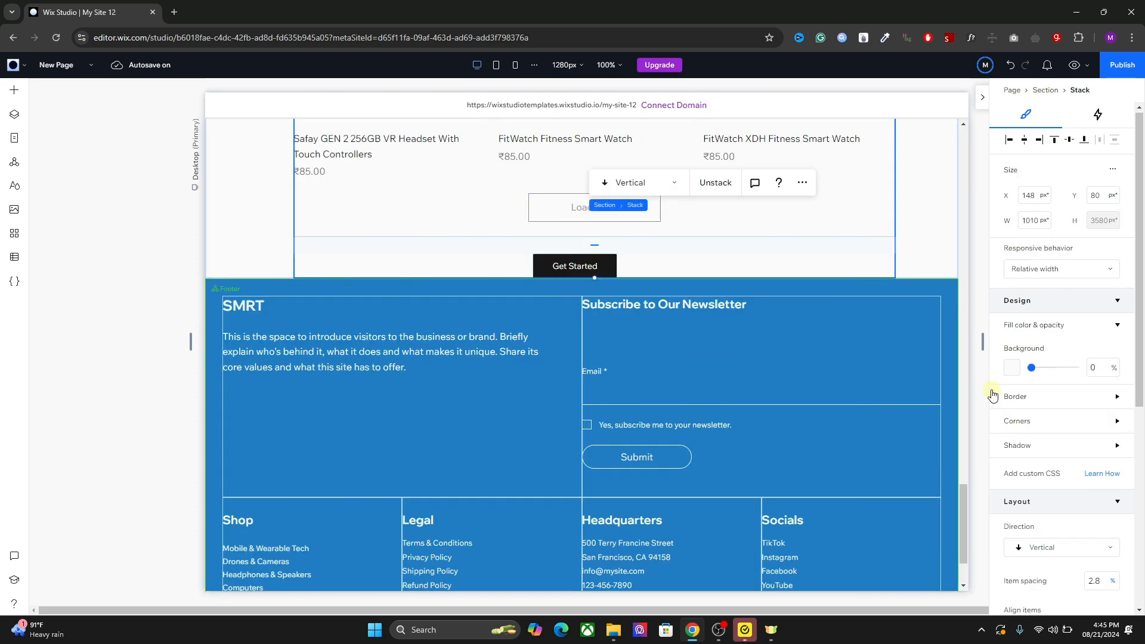
{"action": "scroll", "coordinate": [1014, 417], "scroll_direction": "down", "scroll_amount": 6}
{"action": "left_click", "coordinate": [1053, 483]}
{"action": "type", "text": "4"}
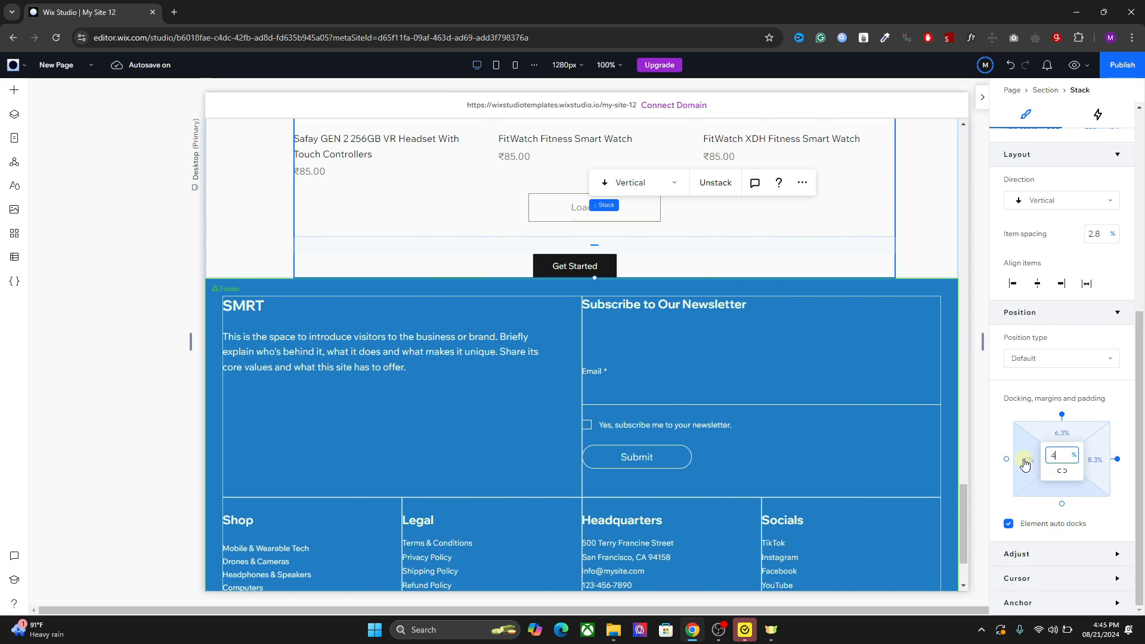
{"action": "type", "text": "0px"}
{"action": "key", "text": "Return"}
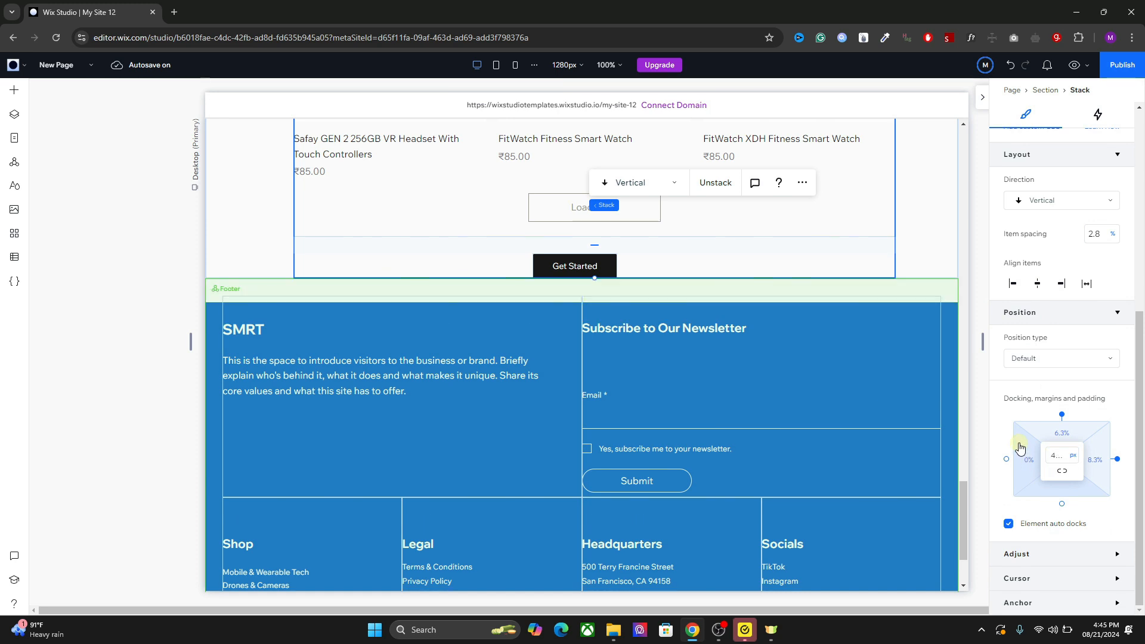
{"action": "left_click", "coordinate": [1052, 434]}
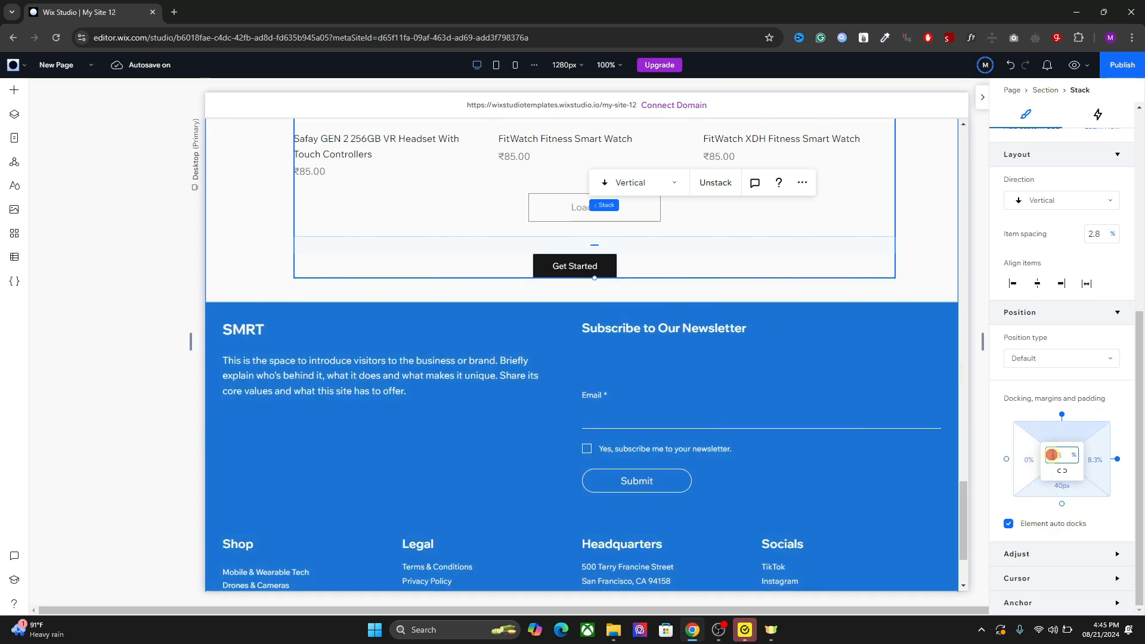
{"action": "key", "text": "BackSpace"}
{"action": "type", "text": "40px"}
{"action": "key", "text": "Return"}
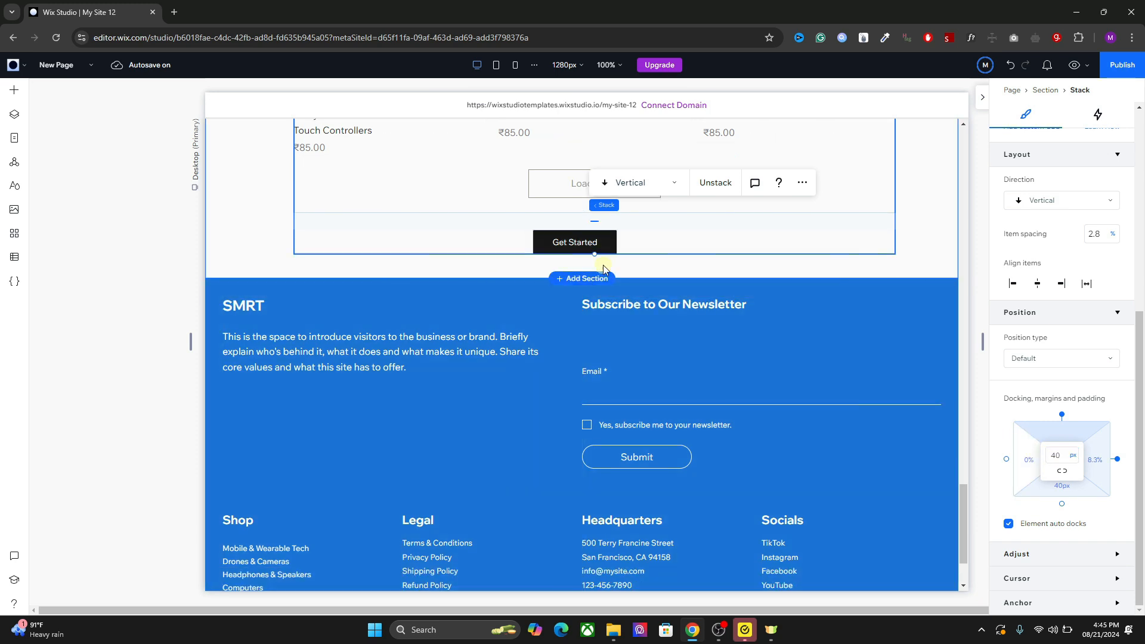
{"action": "left_click", "coordinate": [982, 97]}
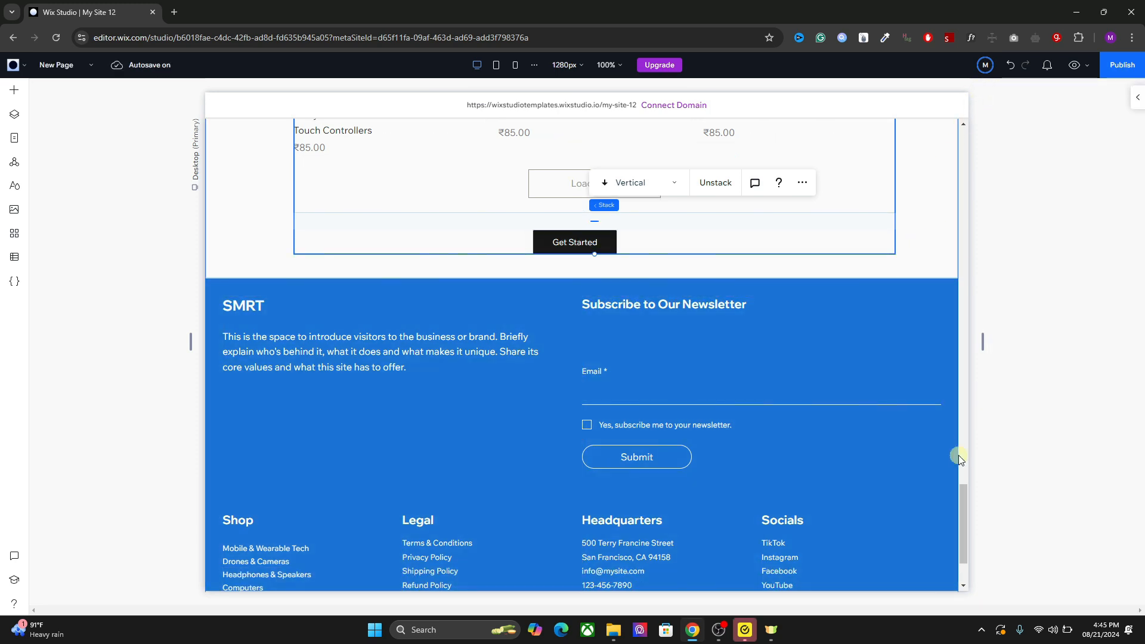
Review the stacked gallery page at the tablet breakpoint and on desktop, from the header down to the footer
{"action": "left_click_drag", "start_coordinate": [958, 456], "coordinate": [978, 146]}
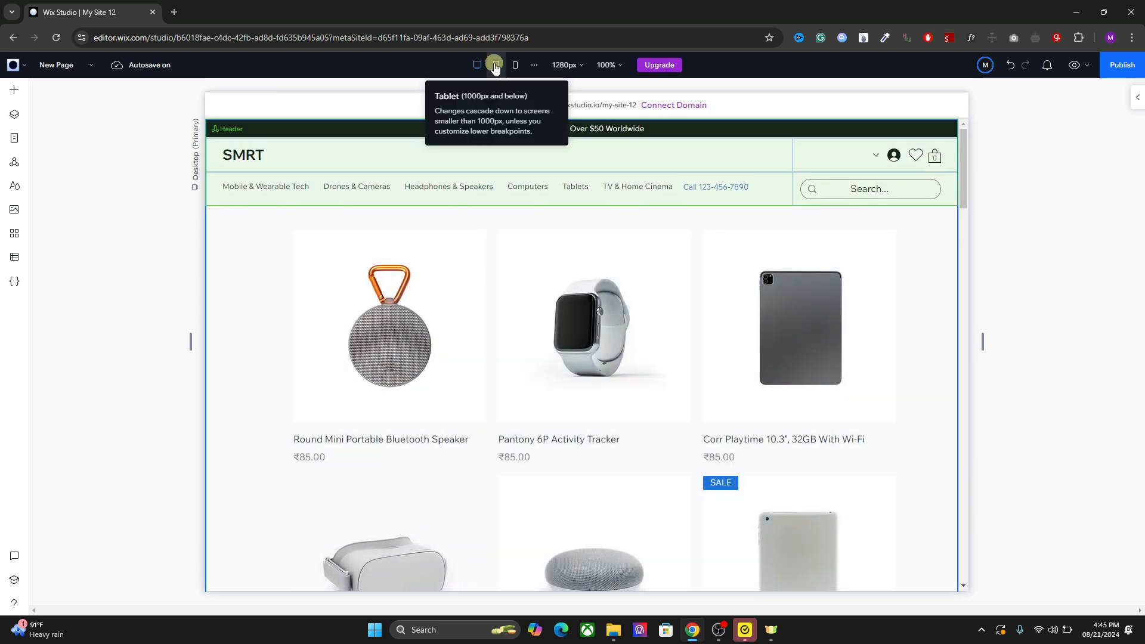
{"action": "left_click", "coordinate": [494, 64]}
{"action": "scroll", "coordinate": [562, 197], "scroll_direction": "down", "scroll_amount": 9}
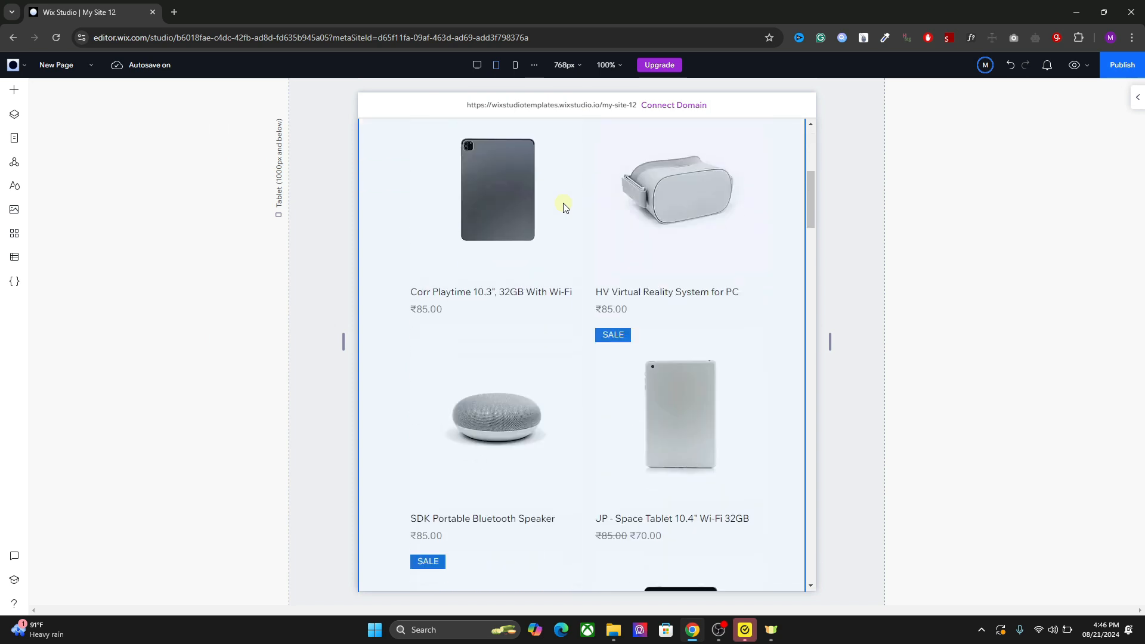
{"action": "scroll", "coordinate": [565, 207], "scroll_direction": "down", "scroll_amount": 3}
{"action": "left_click_drag", "start_coordinate": [807, 254], "coordinate": [799, 477]}
{"action": "left_click", "coordinate": [476, 64]}
{"action": "scroll", "coordinate": [698, 255], "scroll_direction": "up", "scroll_amount": 8}
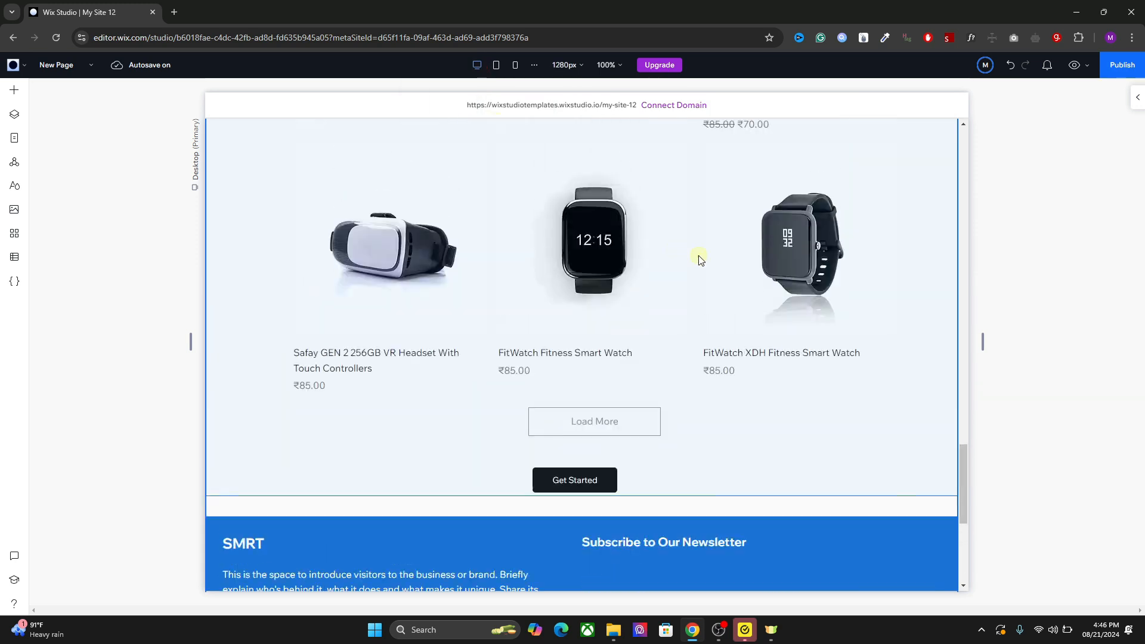
{"action": "scroll", "coordinate": [778, 263], "scroll_direction": "up", "scroll_amount": 12}
Set the Get Started button's responsive behavior to Fixed at the desktop breakpoint
{"action": "left_click_drag", "start_coordinate": [965, 203], "coordinate": [931, 504]}
{"action": "left_click", "coordinate": [605, 409]}
{"action": "left_click", "coordinate": [604, 408]}
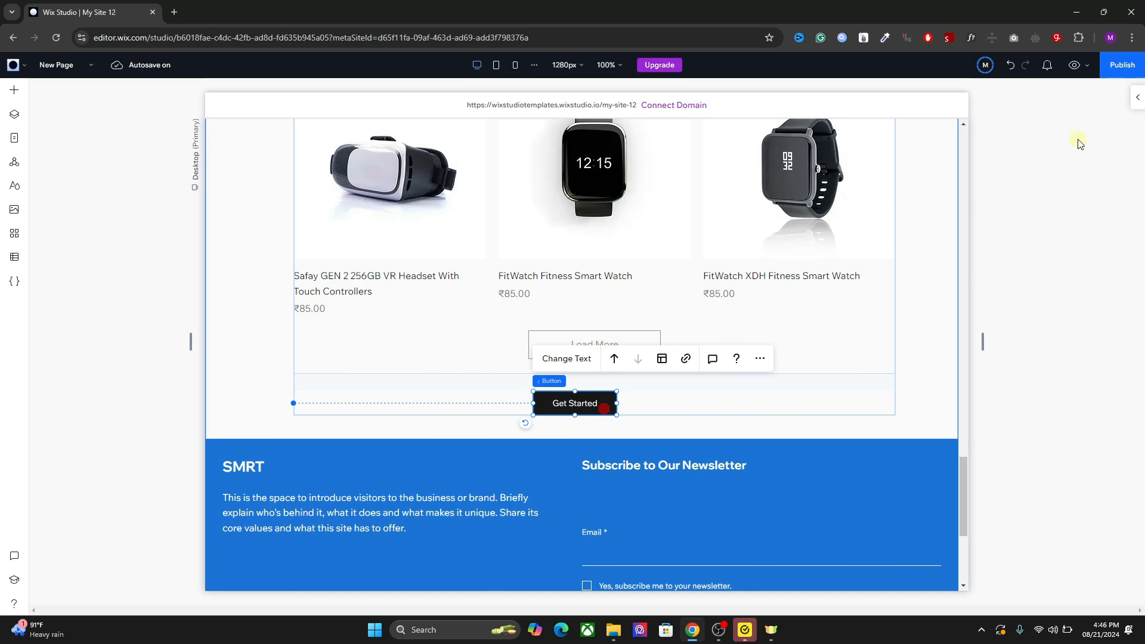
{"action": "left_click", "coordinate": [1137, 103]}
{"action": "left_click", "coordinate": [1025, 238]}
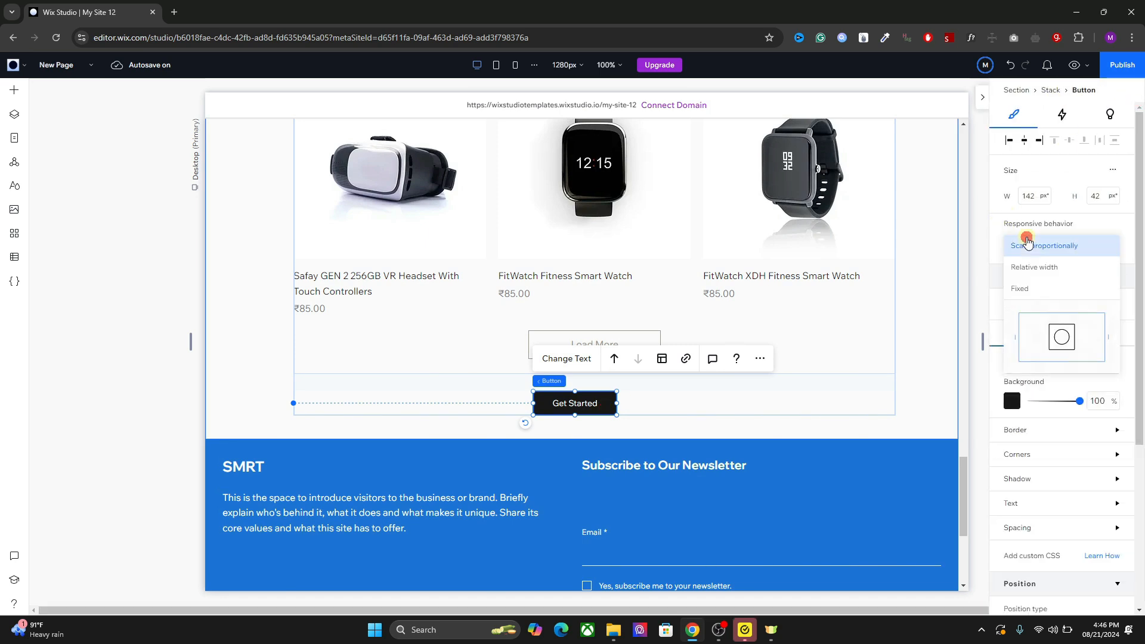
{"action": "left_click", "coordinate": [1024, 286]}
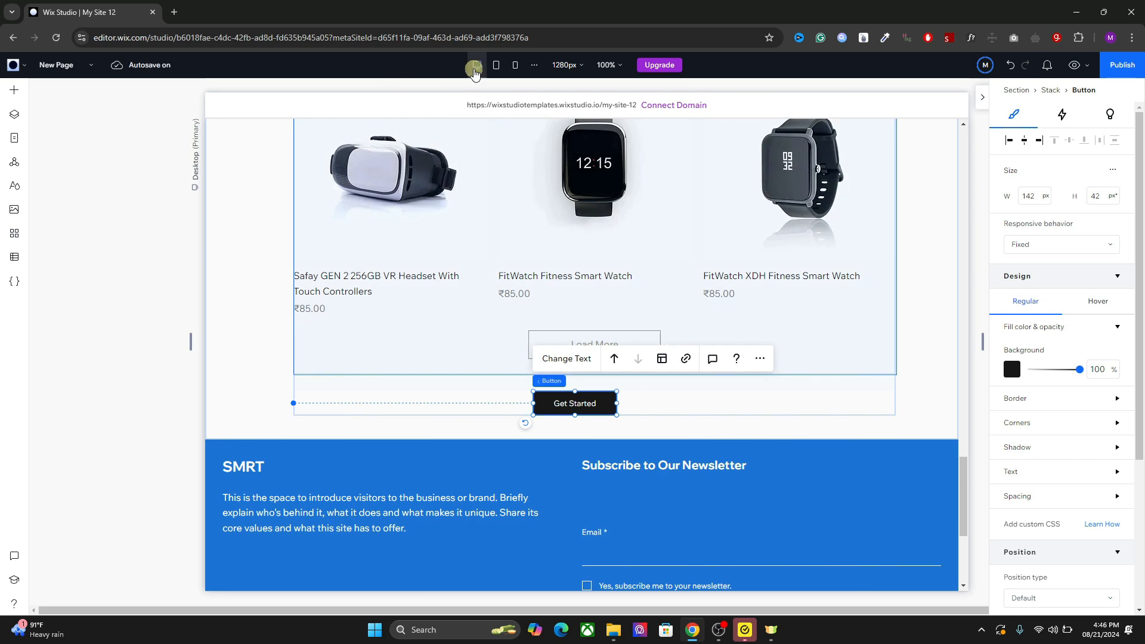
Check the Get Started button on tablet and center it horizontally within its stack at the mobile breakpoint
{"action": "left_click", "coordinate": [496, 64]}
{"action": "scroll", "coordinate": [643, 334], "scroll_direction": "down", "scroll_amount": 2}
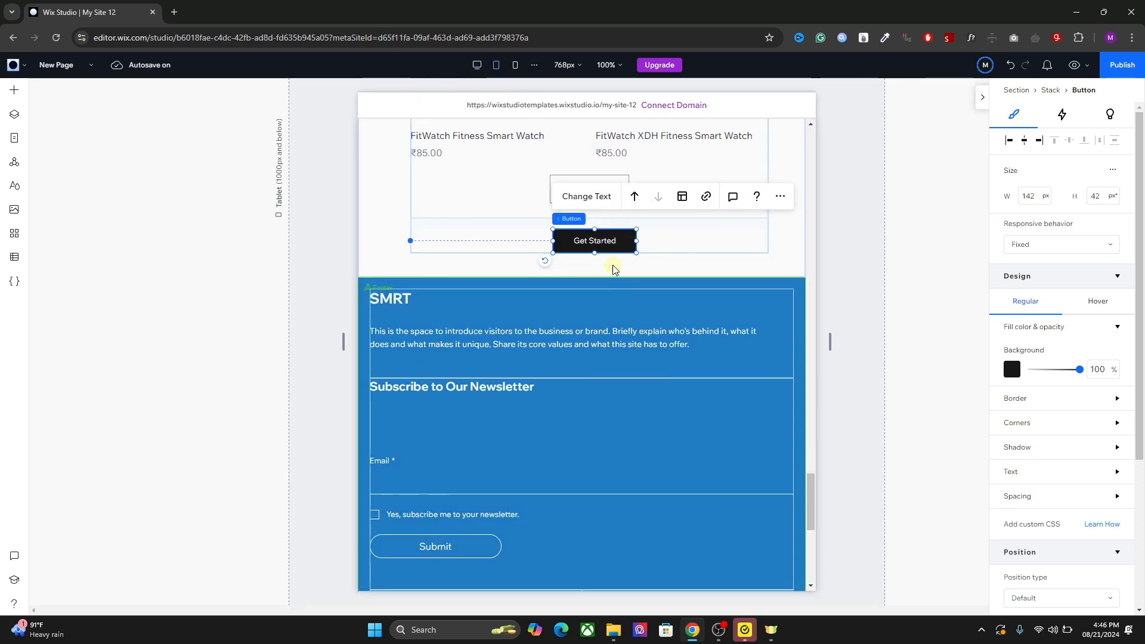
{"action": "left_click", "coordinate": [518, 67]}
{"action": "scroll", "coordinate": [621, 332], "scroll_direction": "down", "scroll_amount": 10}
{"action": "scroll", "coordinate": [656, 363], "scroll_direction": "down", "scroll_amount": 15}
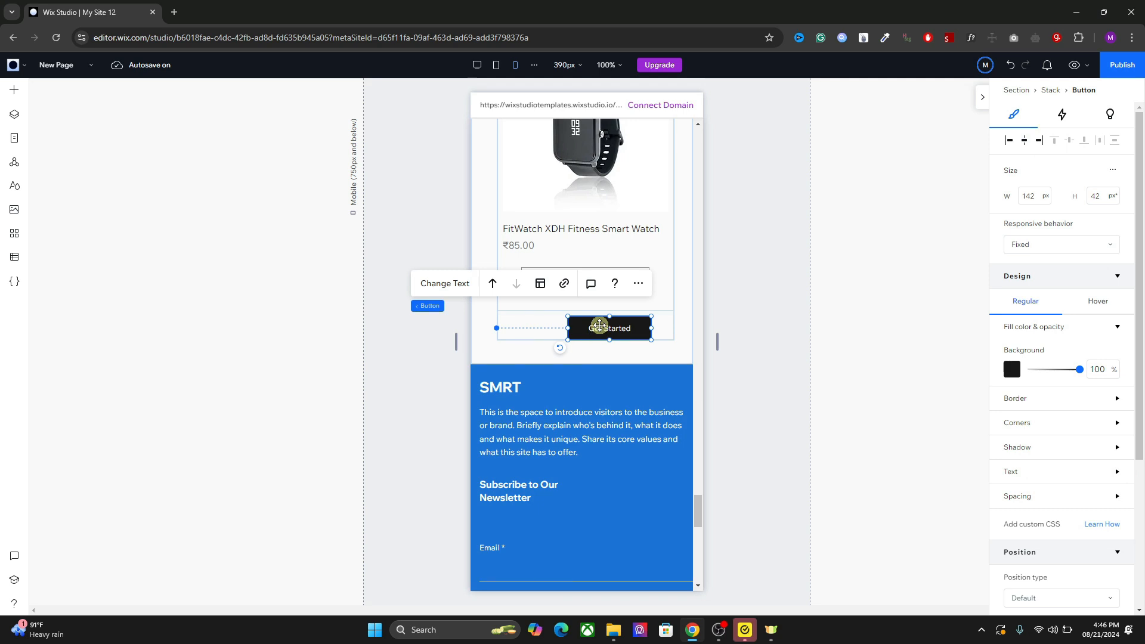
{"action": "left_click", "coordinate": [1023, 142]}
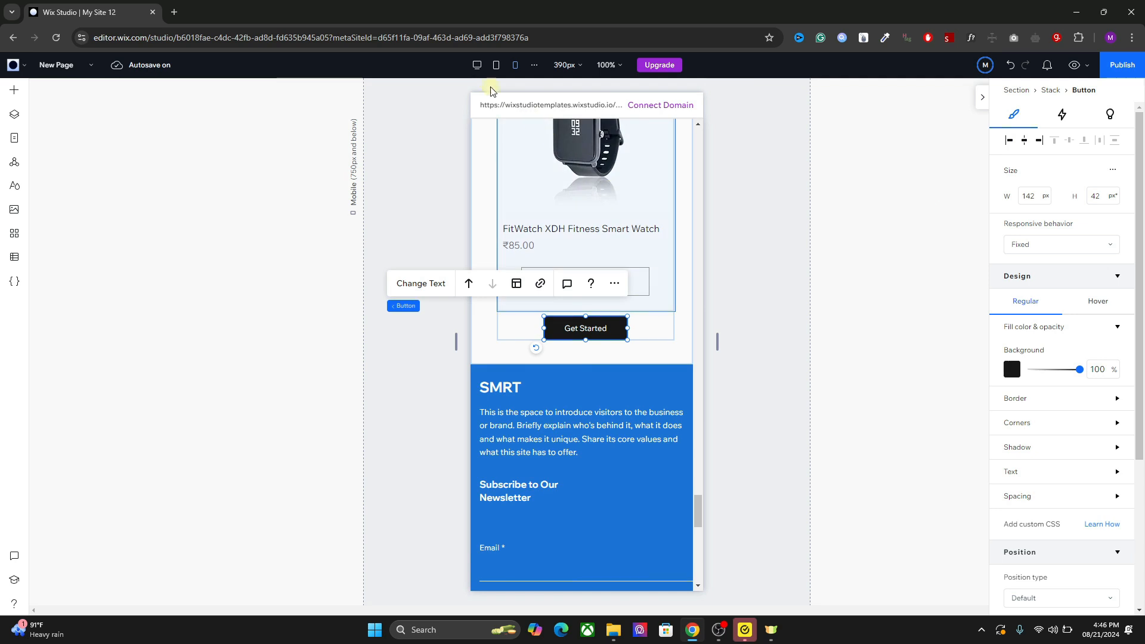
Return to the desktop breakpoint and open the site's Home page for editing
{"action": "left_click", "coordinate": [477, 65]}
{"action": "left_click_drag", "start_coordinate": [964, 510], "coordinate": [994, 139]}
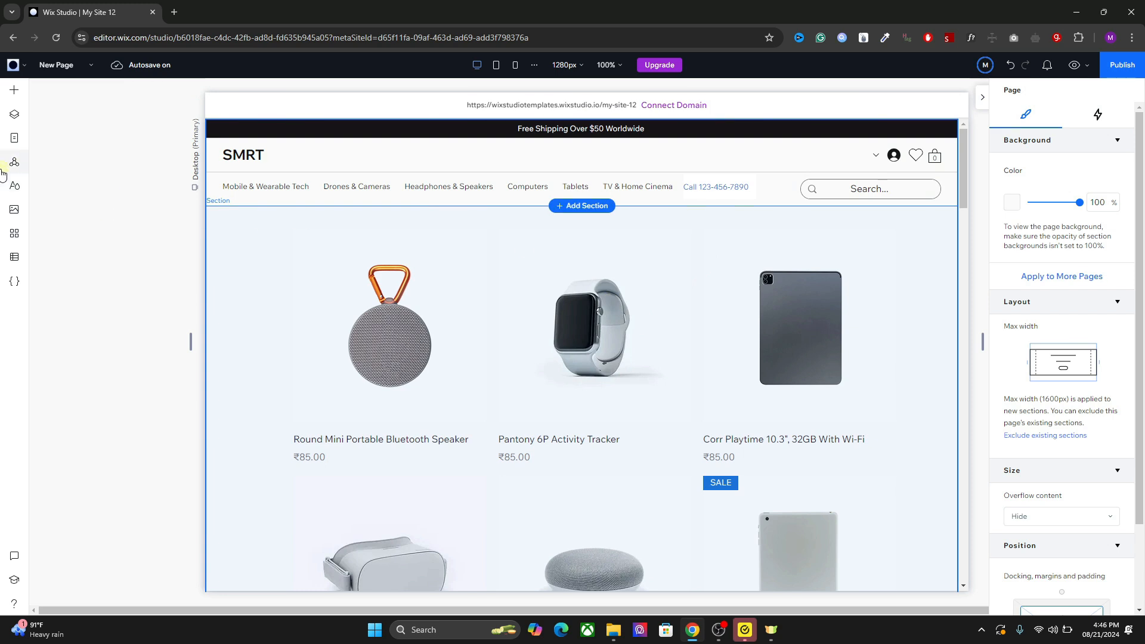
{"action": "left_click", "coordinate": [14, 138]}
{"action": "left_click", "coordinate": [151, 186]}
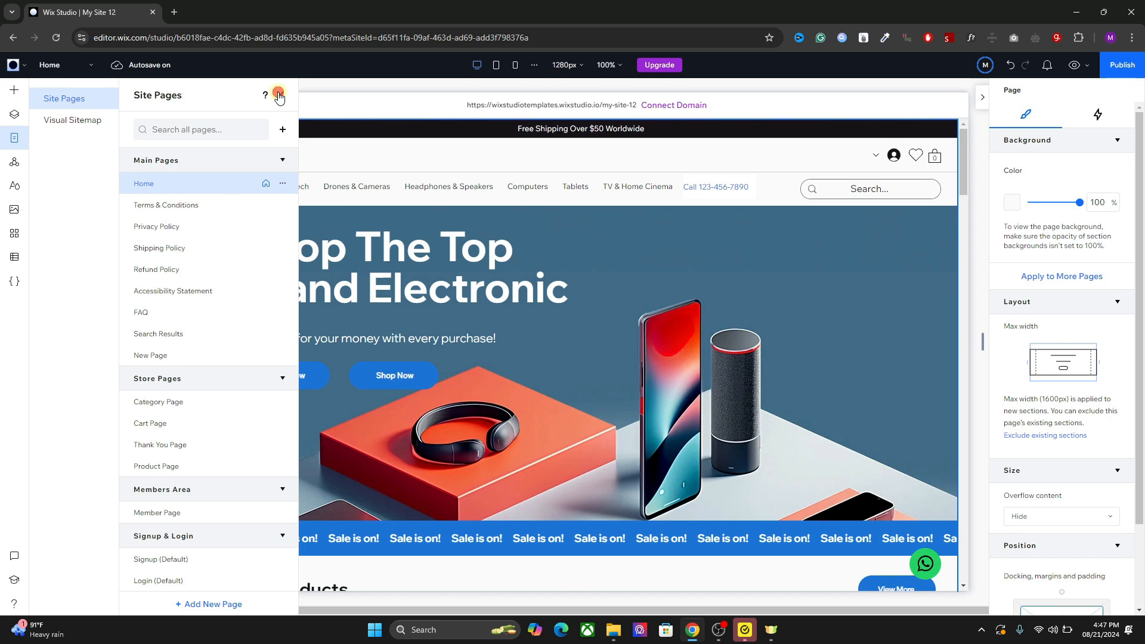
{"action": "left_click", "coordinate": [278, 94]}
Examine the Home page's New Products section grid and its responsive behavior, and review the hero above it
{"action": "scroll", "coordinate": [603, 343], "scroll_direction": "down", "scroll_amount": 3}
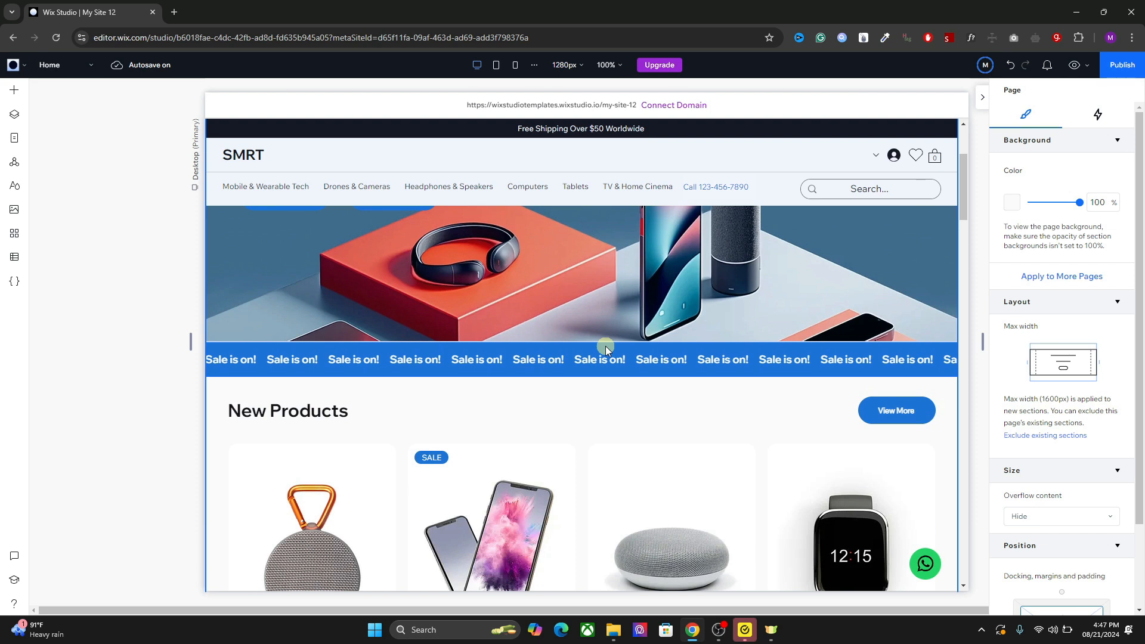
{"action": "scroll", "coordinate": [606, 347], "scroll_direction": "down", "scroll_amount": 2}
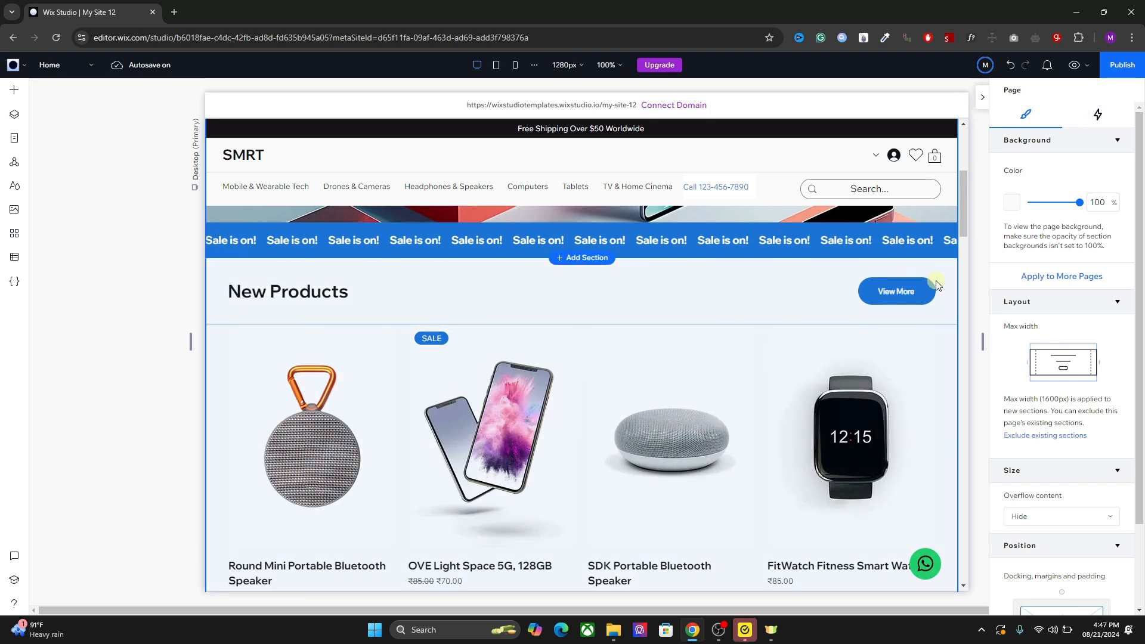
{"action": "left_click", "coordinate": [907, 373]}
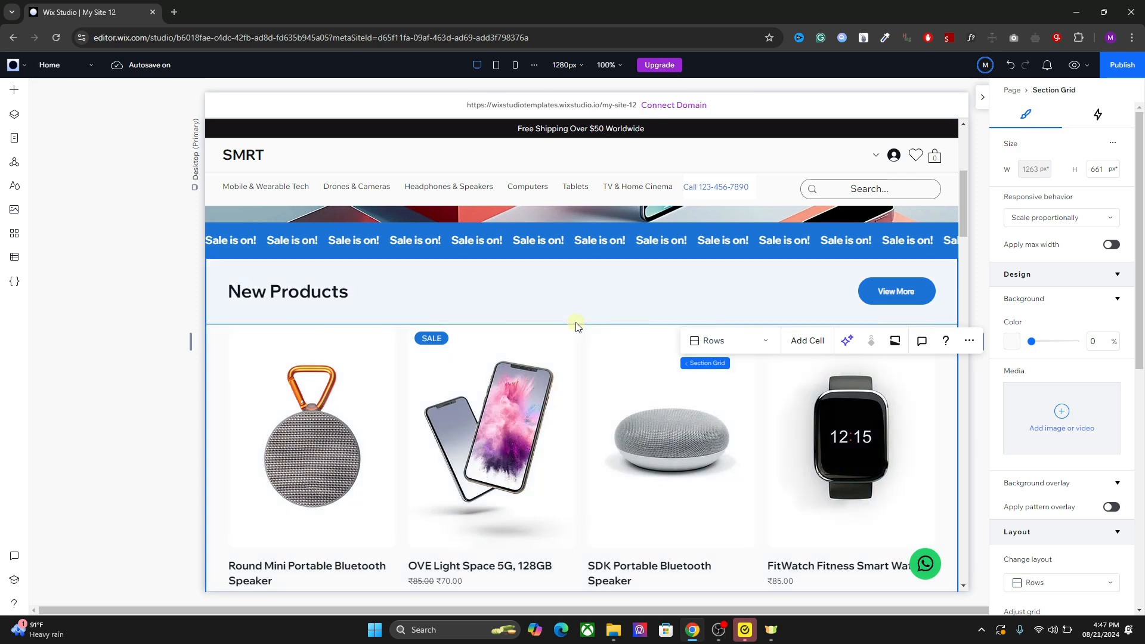
{"action": "scroll", "coordinate": [577, 324], "scroll_direction": "up", "scroll_amount": 5}
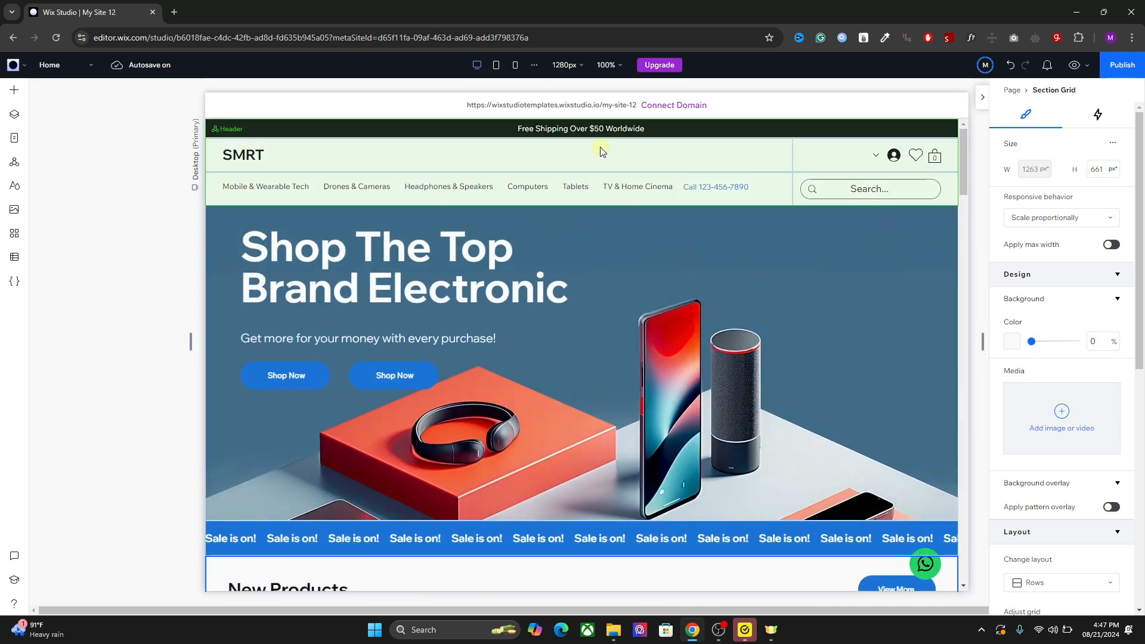
{"action": "left_click", "coordinate": [963, 184]}
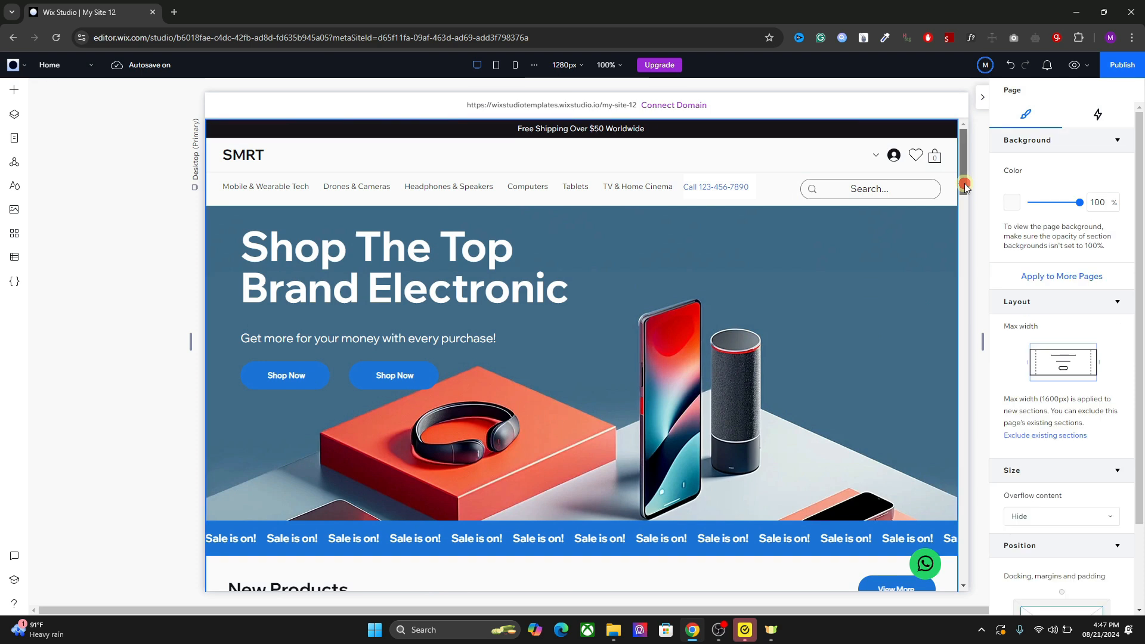
Change the left margin unit of the hero's vertical text-and-buttons stack to pixels
{"action": "left_click", "coordinate": [725, 331]}
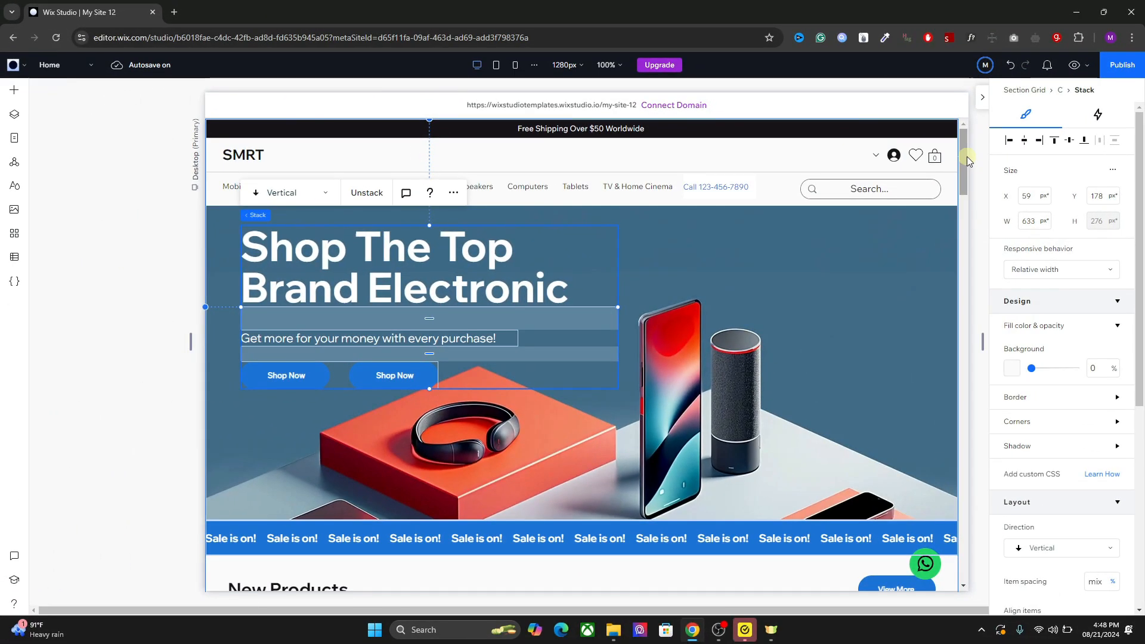
{"action": "left_click", "coordinate": [967, 156]}
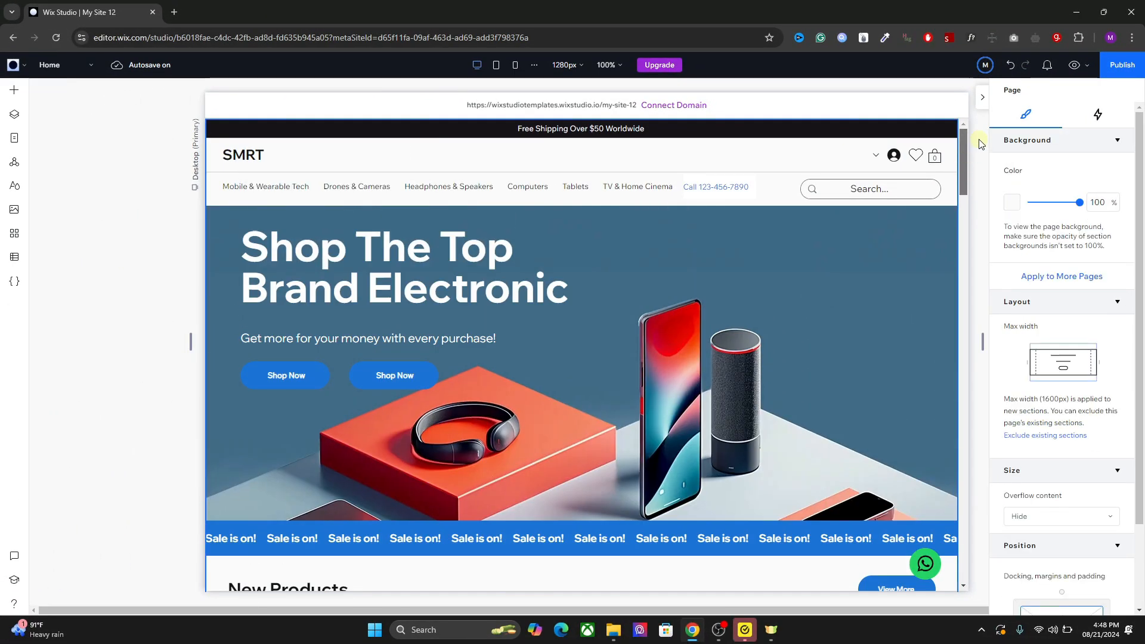
{"action": "left_click", "coordinate": [509, 289]}
{"action": "left_click", "coordinate": [434, 288]}
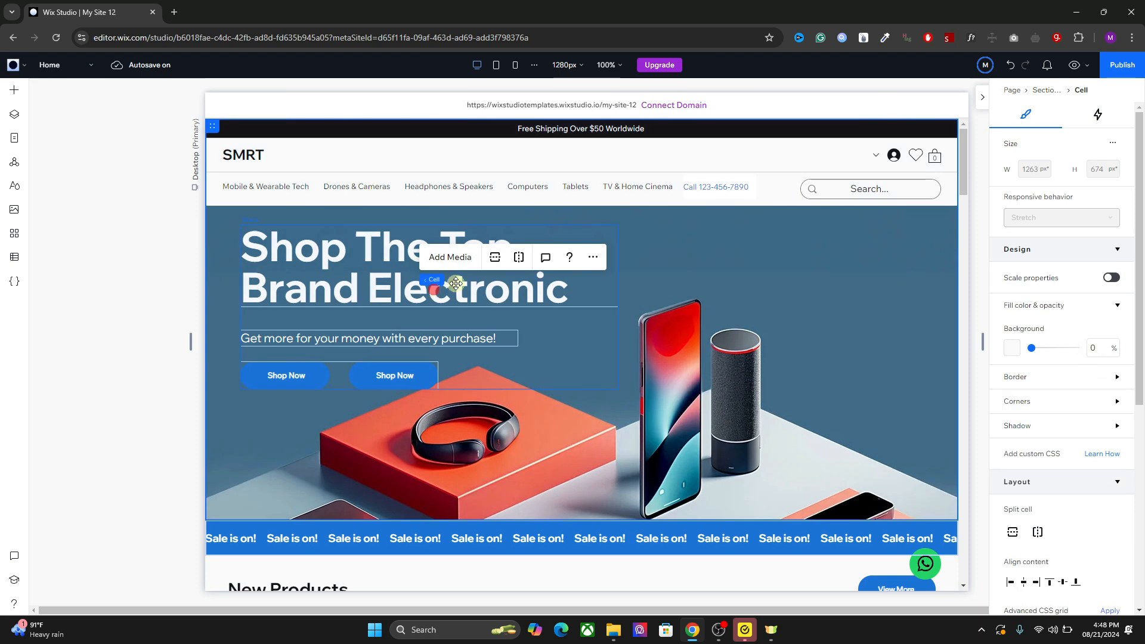
{"action": "scroll", "coordinate": [1132, 384], "scroll_direction": "down", "scroll_amount": 5}
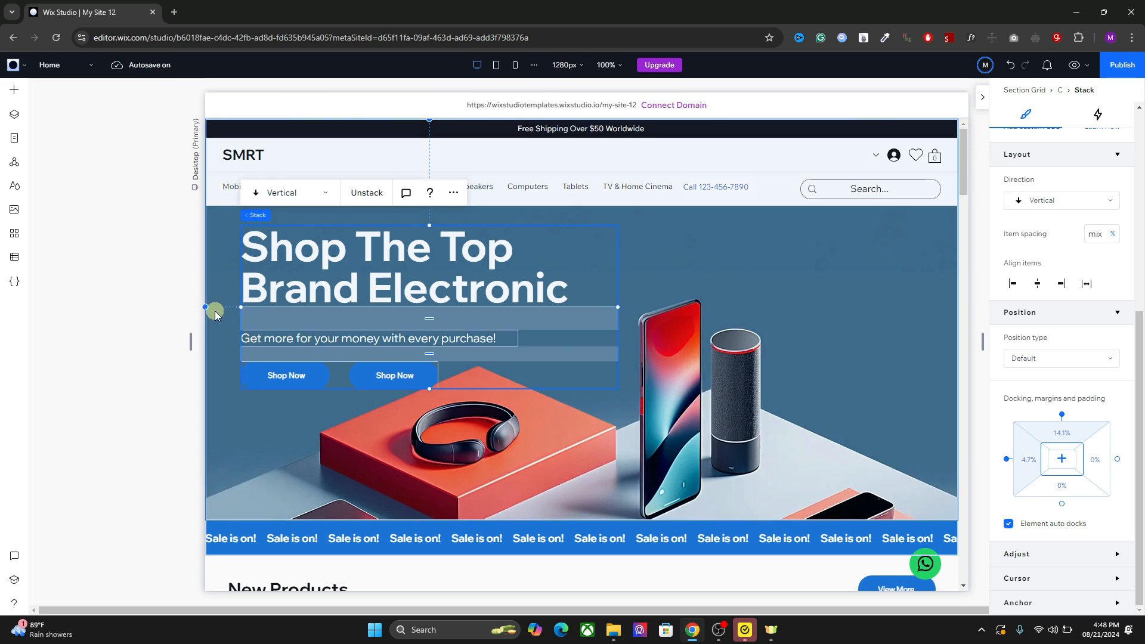
{"action": "left_click", "coordinate": [1036, 459]}
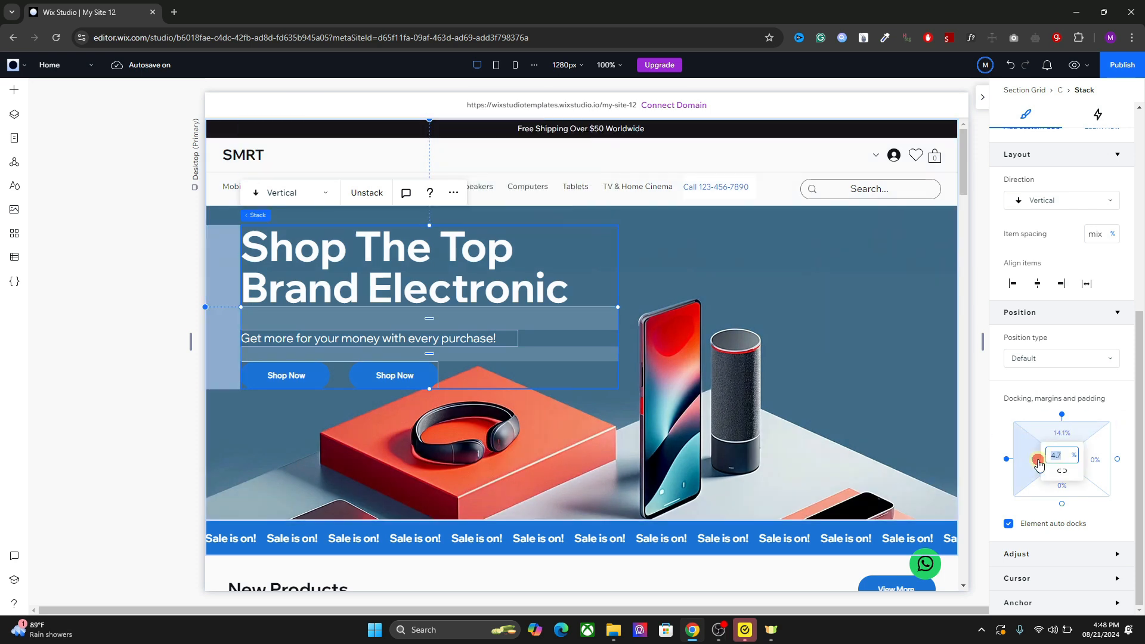
{"action": "left_click", "coordinate": [1071, 455]}
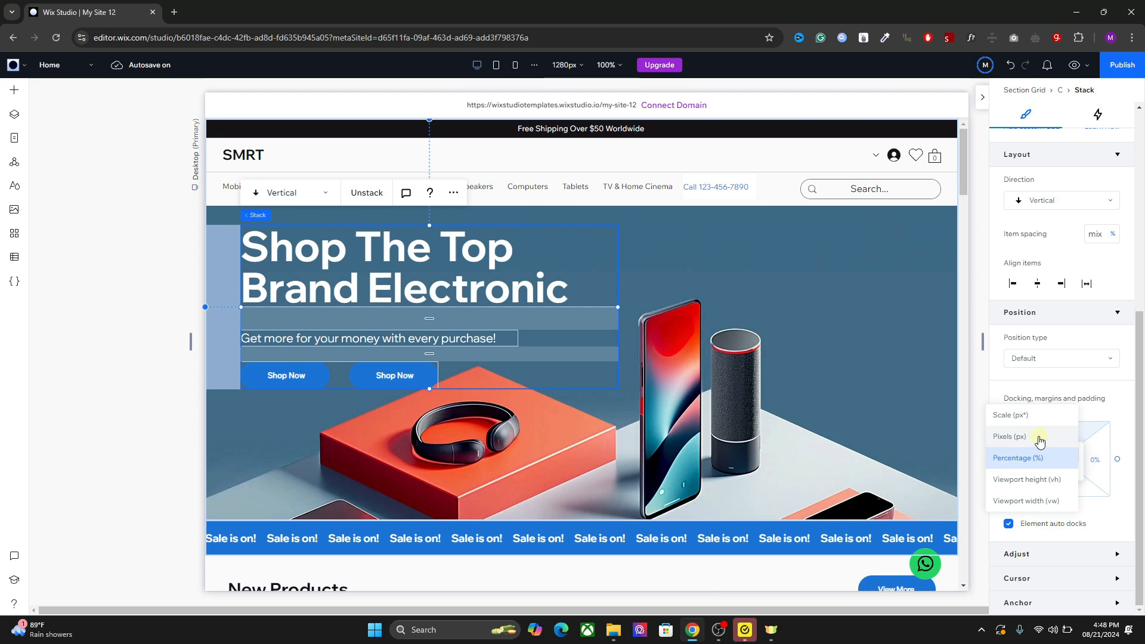
{"action": "left_click", "coordinate": [1038, 437]}
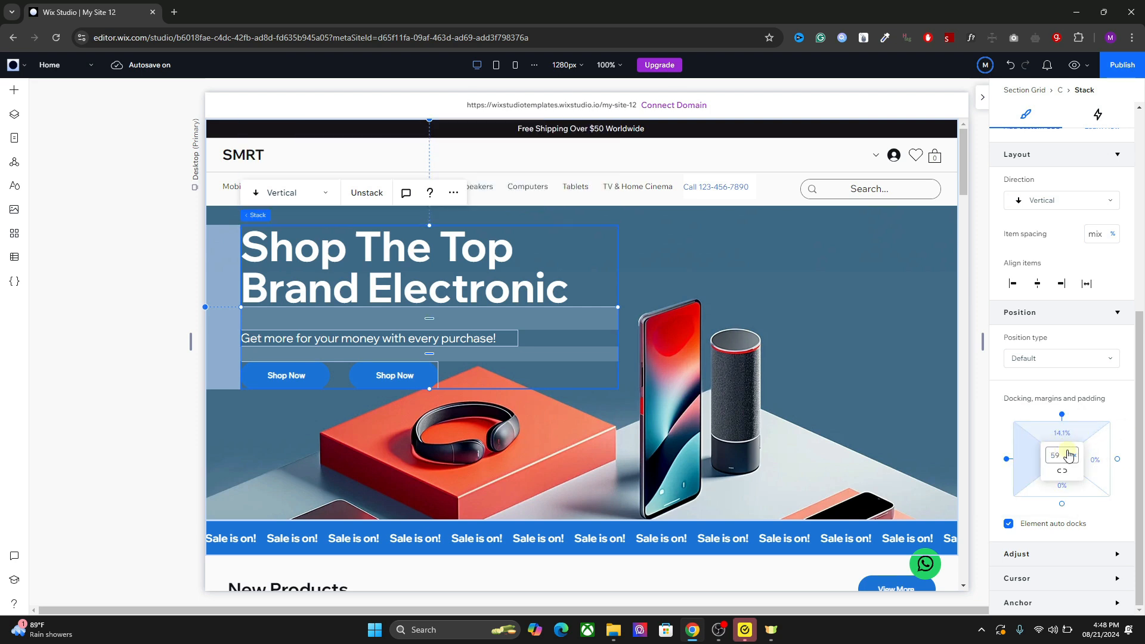
Narrow the desktop canvas temporarily to check how the hero stack's left margin responds
{"action": "left_click", "coordinate": [981, 97]}
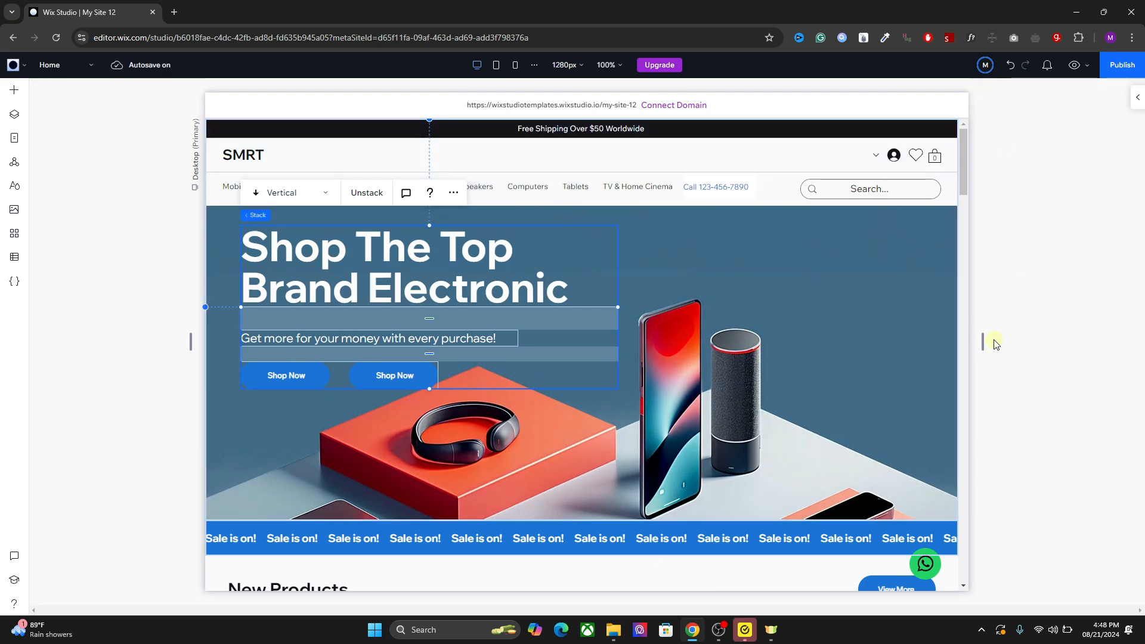
{"action": "left_click_drag", "start_coordinate": [983, 341], "coordinate": [874, 351]}
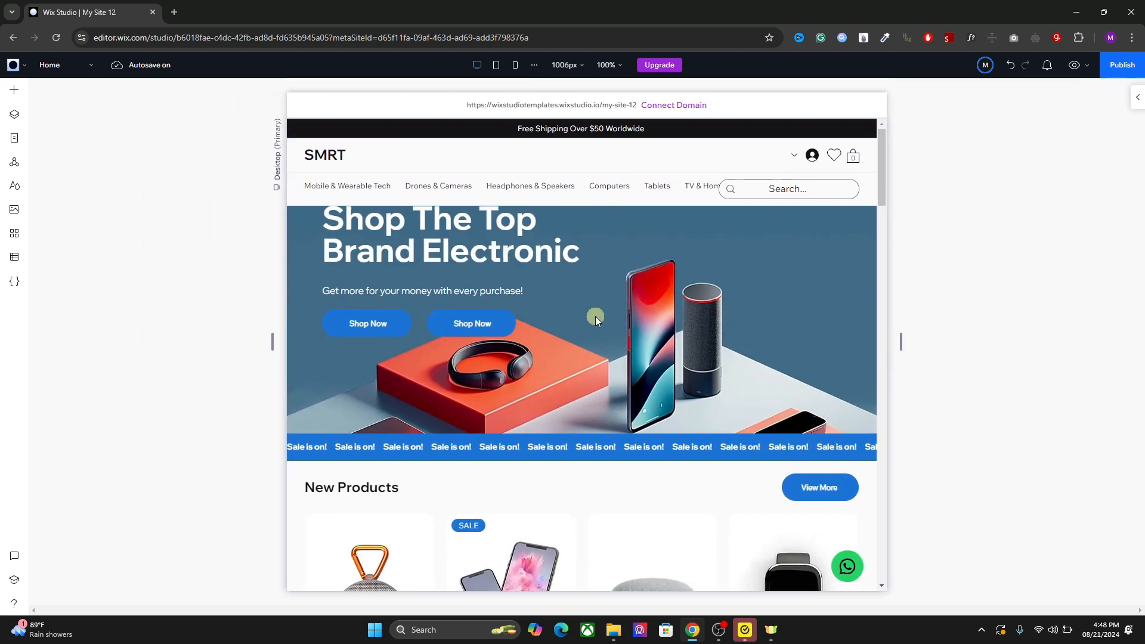
{"action": "left_click", "coordinate": [259, 302]}
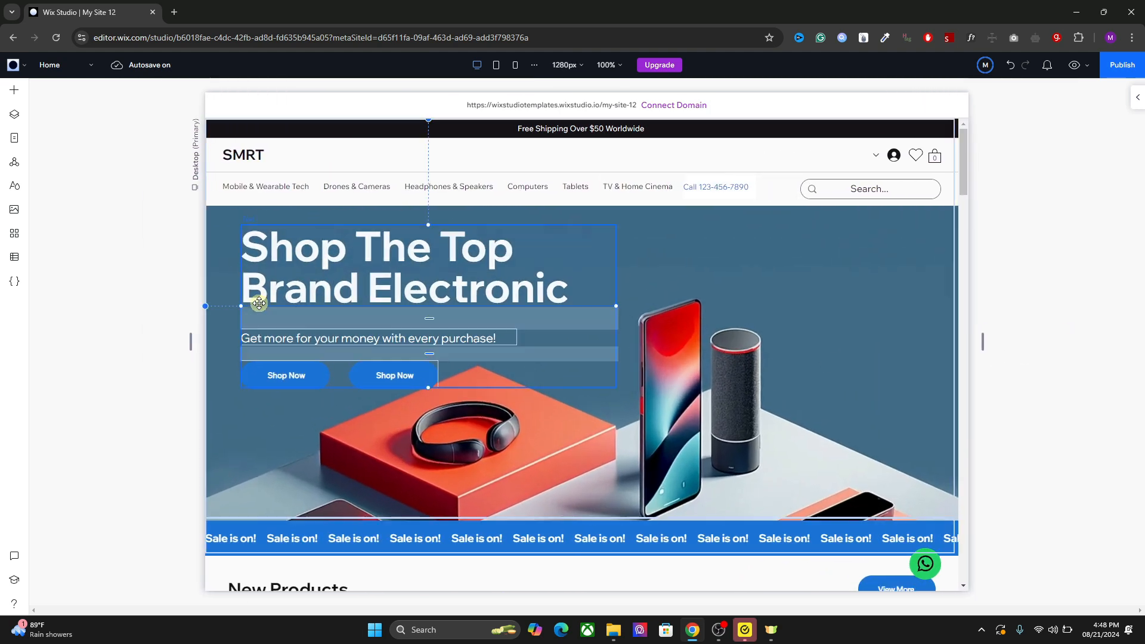
Set the hero stack's left margin unit to percentage
{"action": "left_click", "coordinate": [1133, 94]}
{"action": "scroll", "coordinate": [1043, 507], "scroll_direction": "down", "scroll_amount": 6}
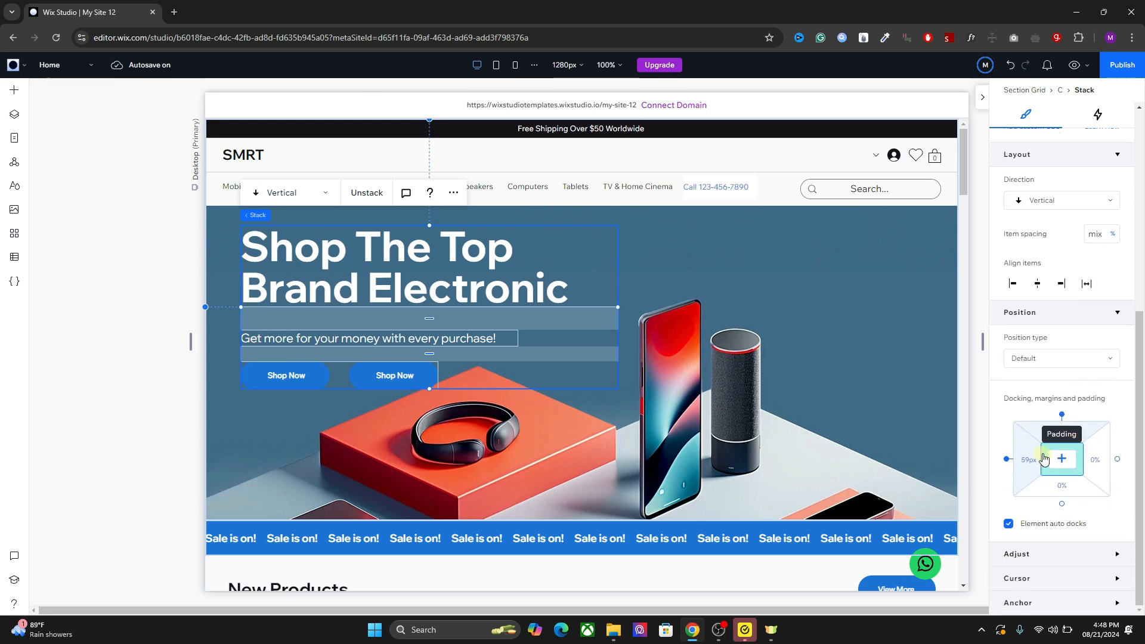
{"action": "left_click", "coordinate": [1028, 459]}
{"action": "left_click", "coordinate": [1075, 459]}
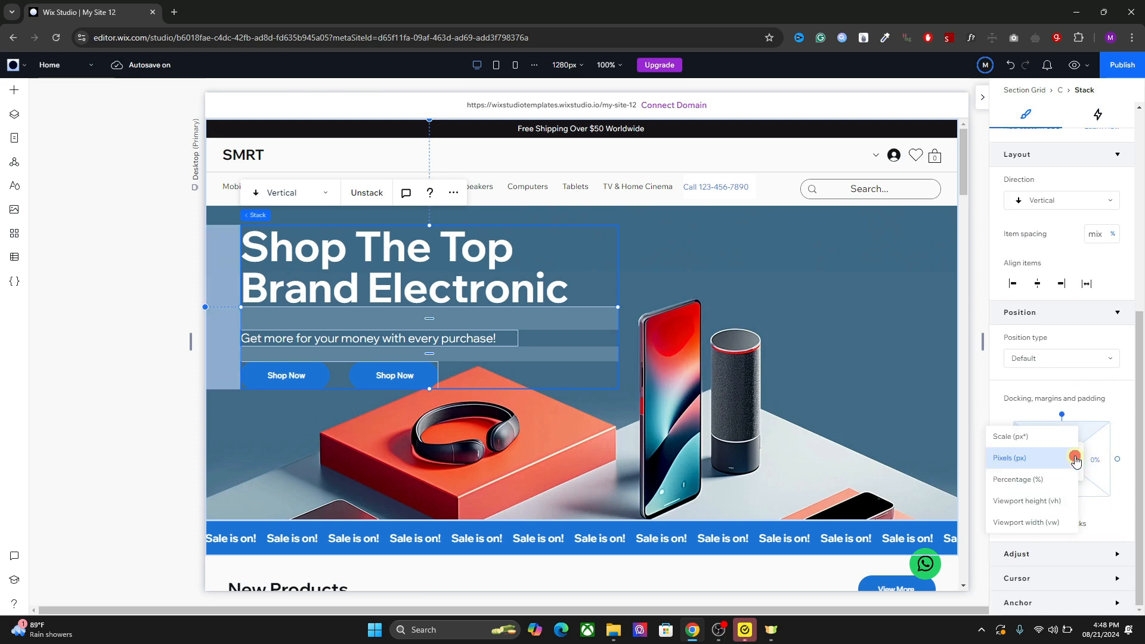
{"action": "left_click", "coordinate": [1034, 479]}
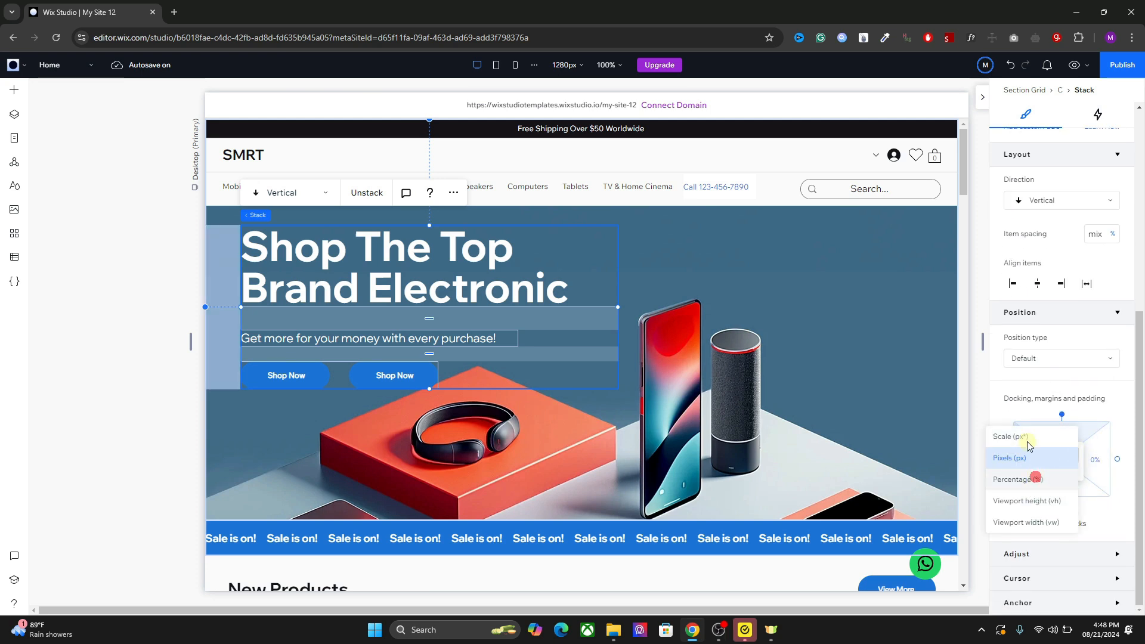
Check the hero stack at a wider canvas width and review its docking, margins and Element auto docks option
{"action": "left_click", "coordinate": [982, 97]}
{"action": "left_click_drag", "start_coordinate": [983, 342], "coordinate": [1137, 350]}
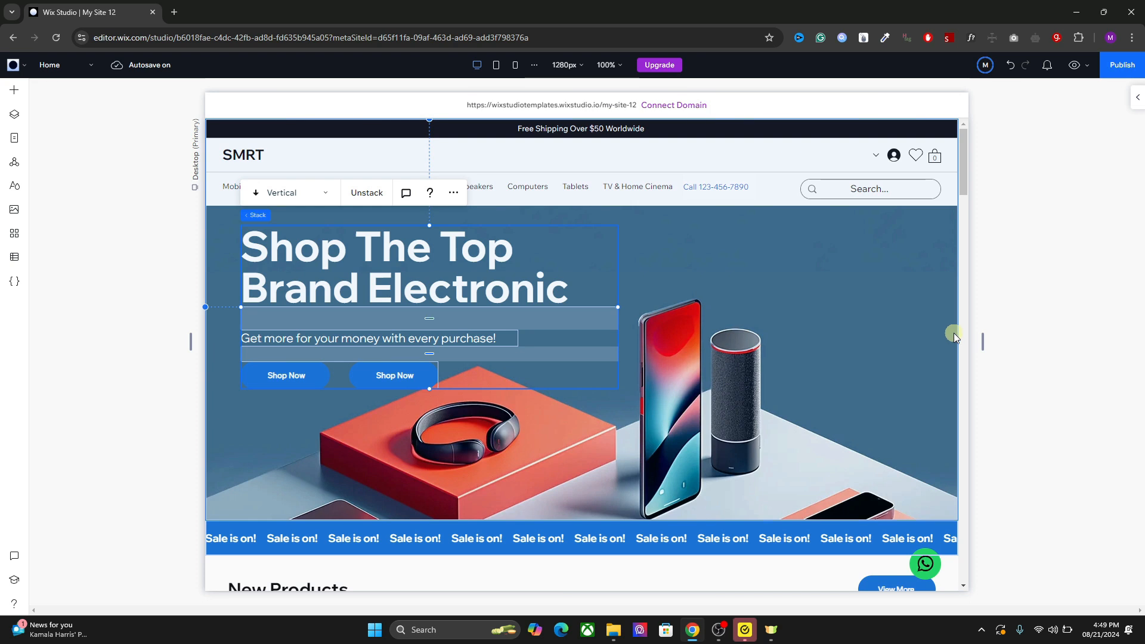
{"action": "left_click", "coordinate": [1128, 101]}
{"action": "scroll", "coordinate": [1026, 512], "scroll_direction": "down", "scroll_amount": 4}
{"action": "scroll", "coordinate": [1028, 511], "scroll_direction": "down", "scroll_amount": 2}
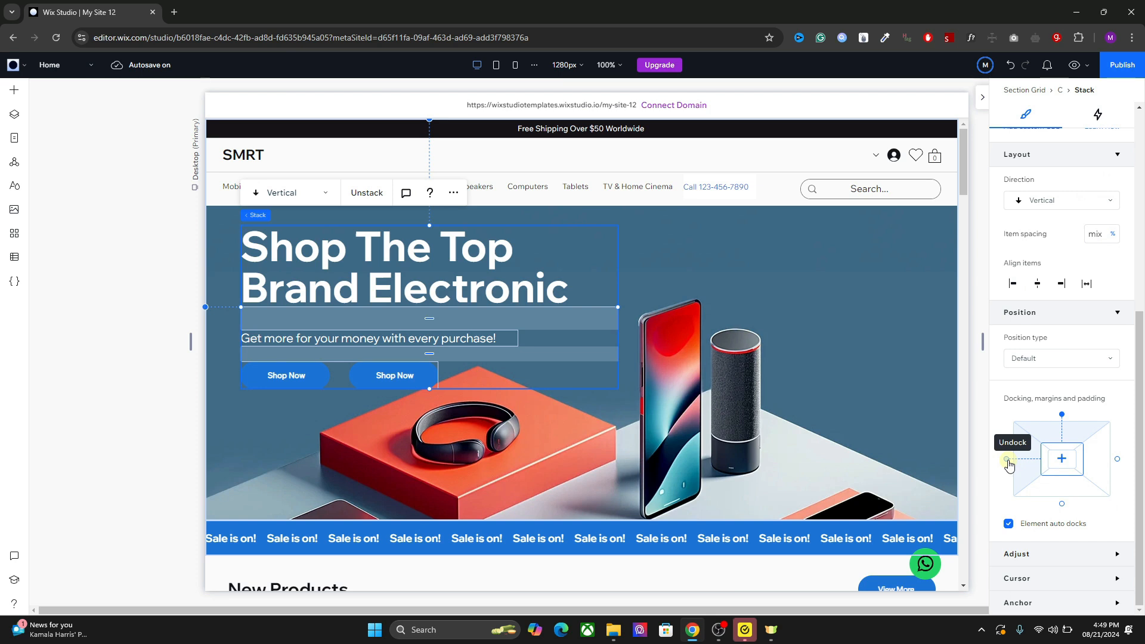
{"action": "left_click", "coordinate": [1008, 525]}
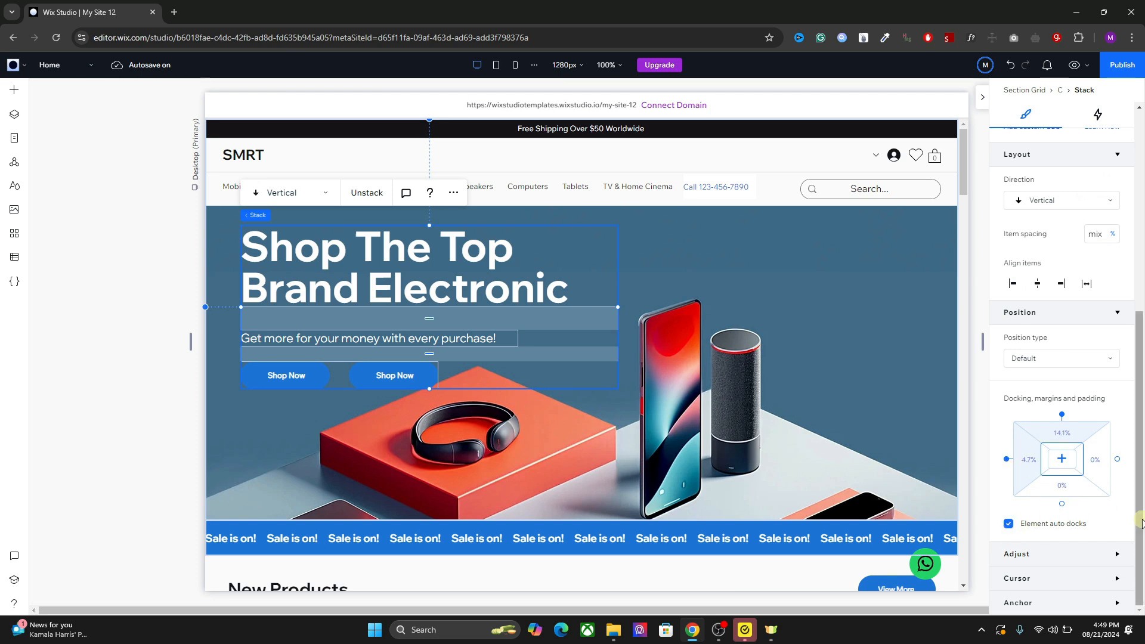